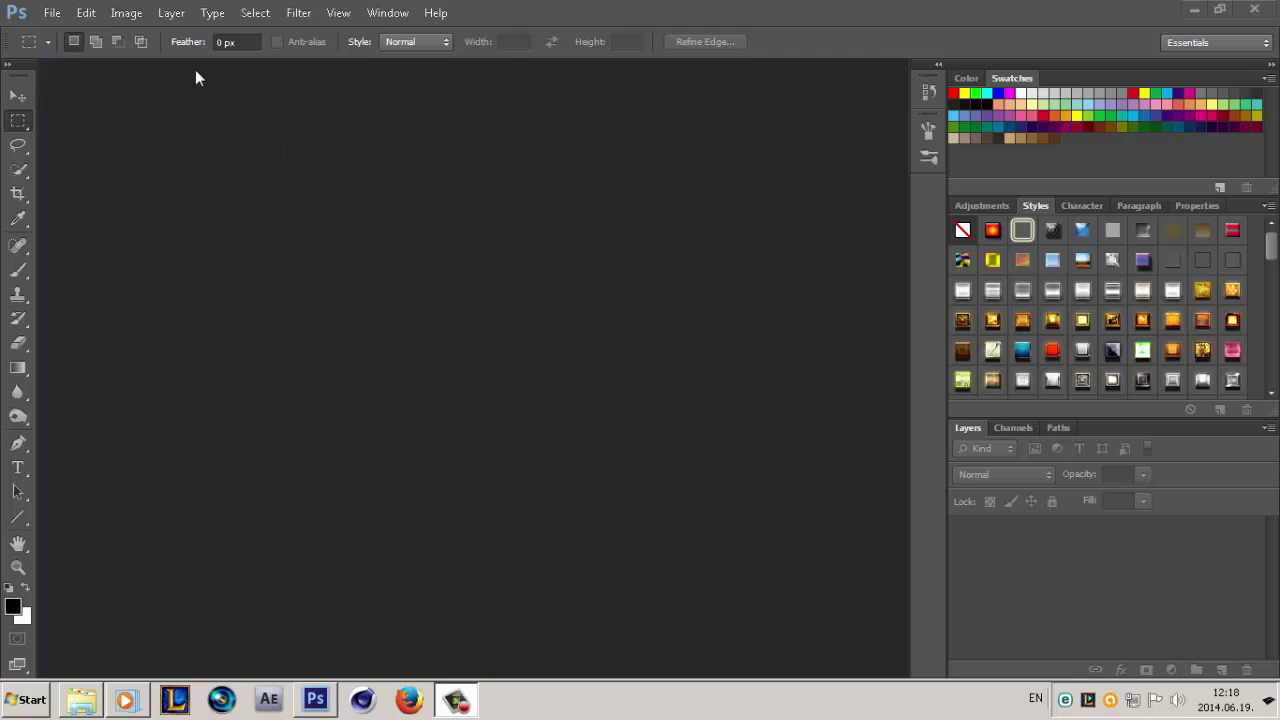
Create a 1280×720 document named 'water' and unlock its Background as Layer 0
click(52, 13)
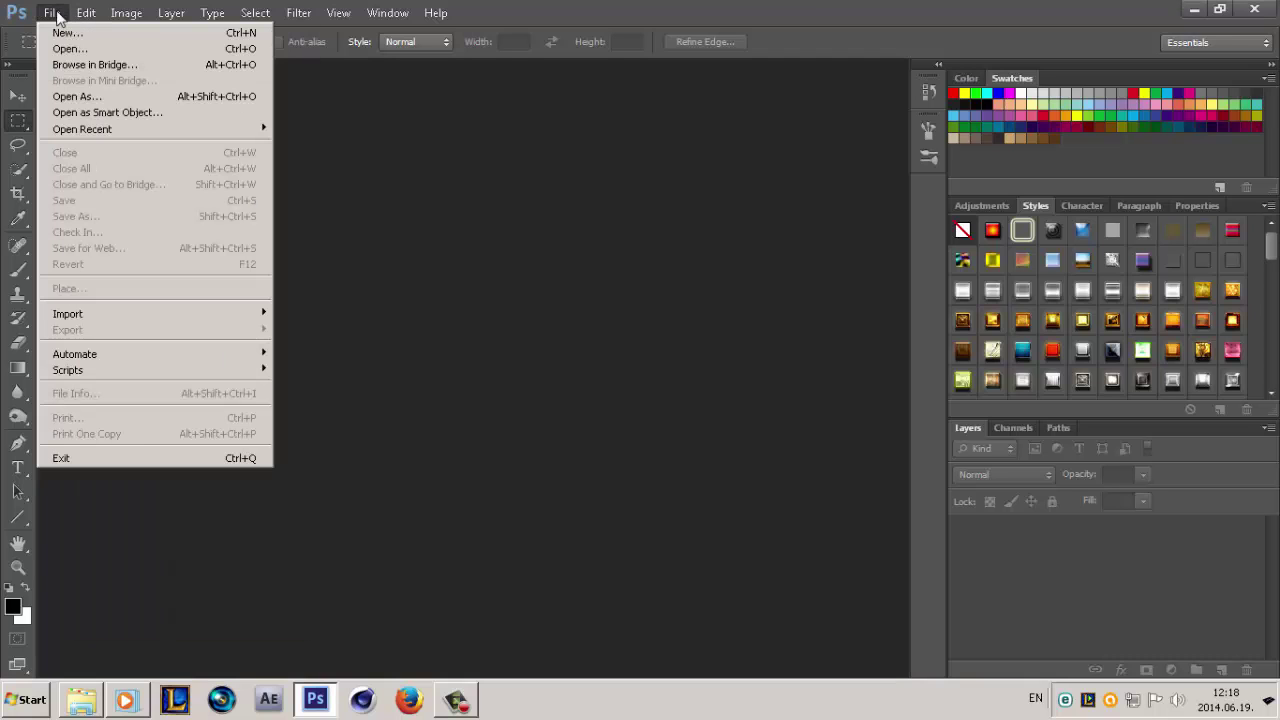
click(54, 37)
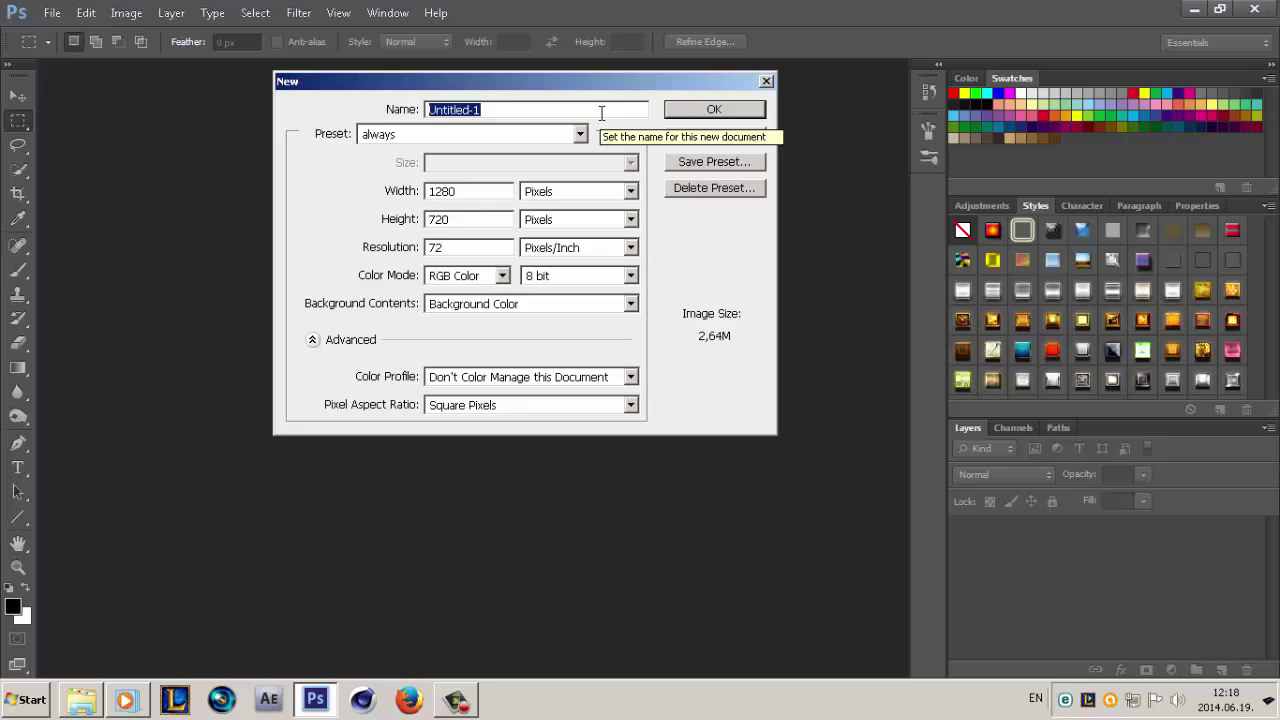
text(water)
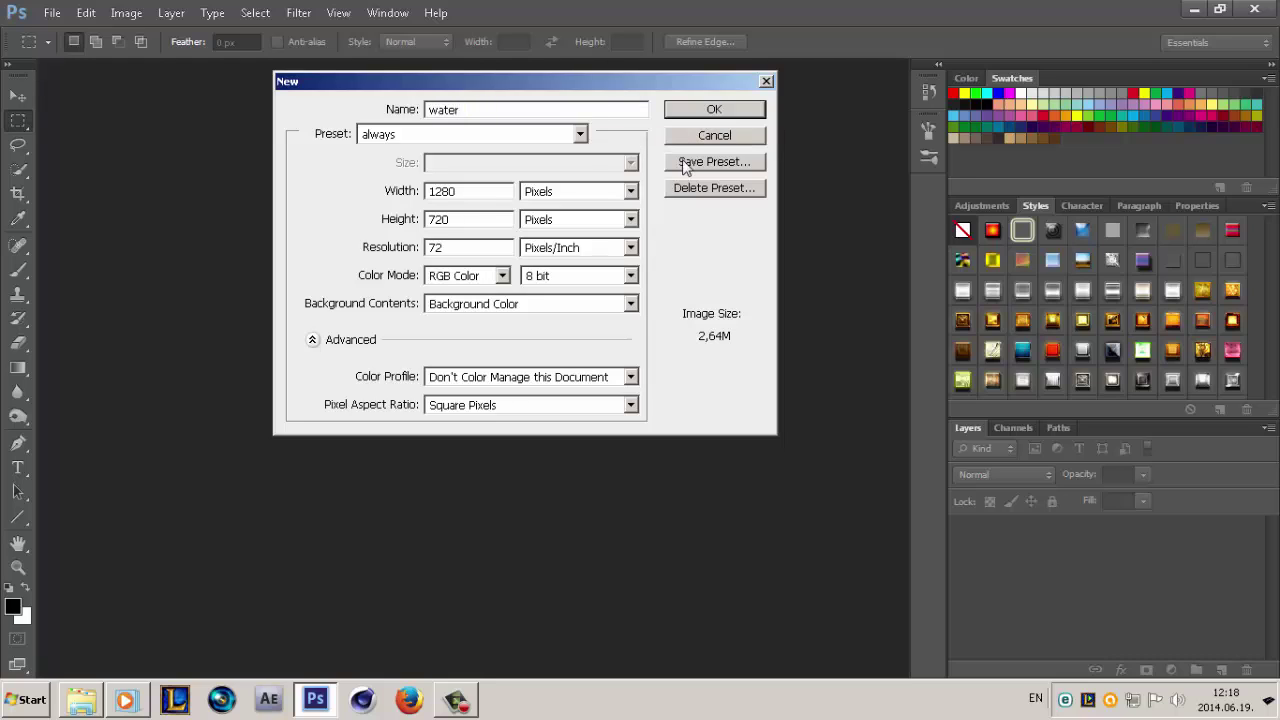
click(684, 116)
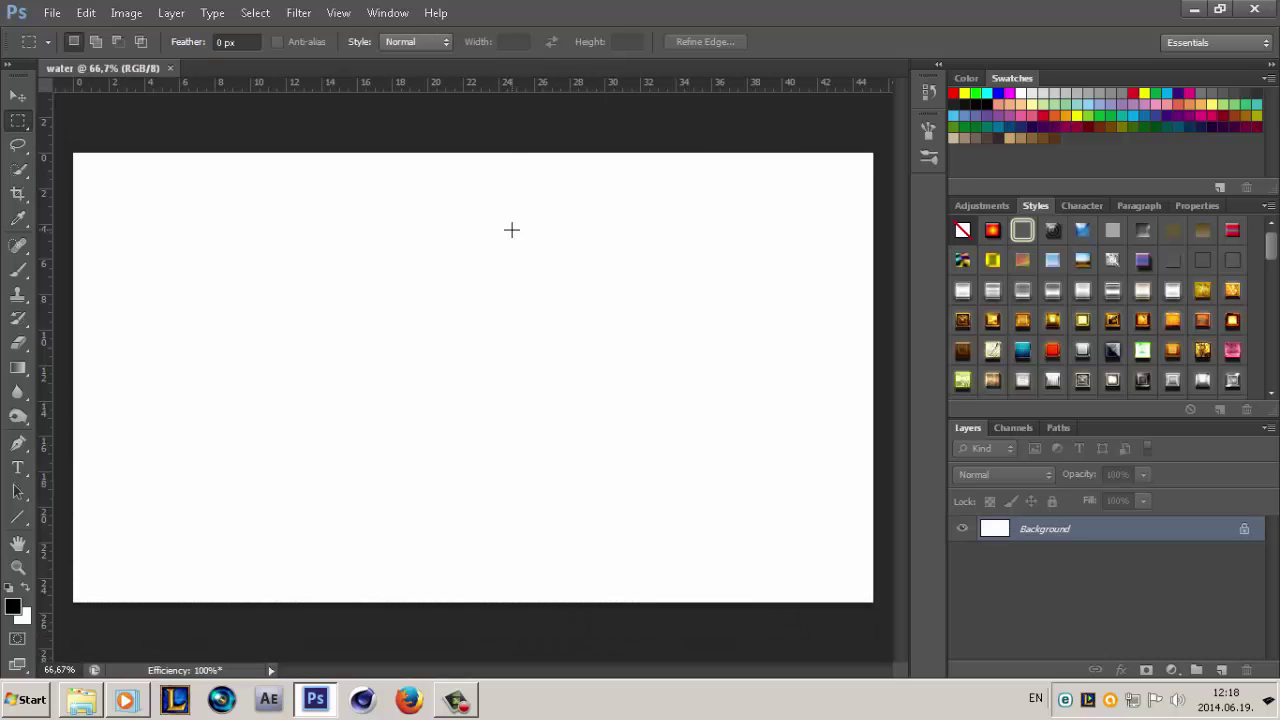
double_click(1063, 530)
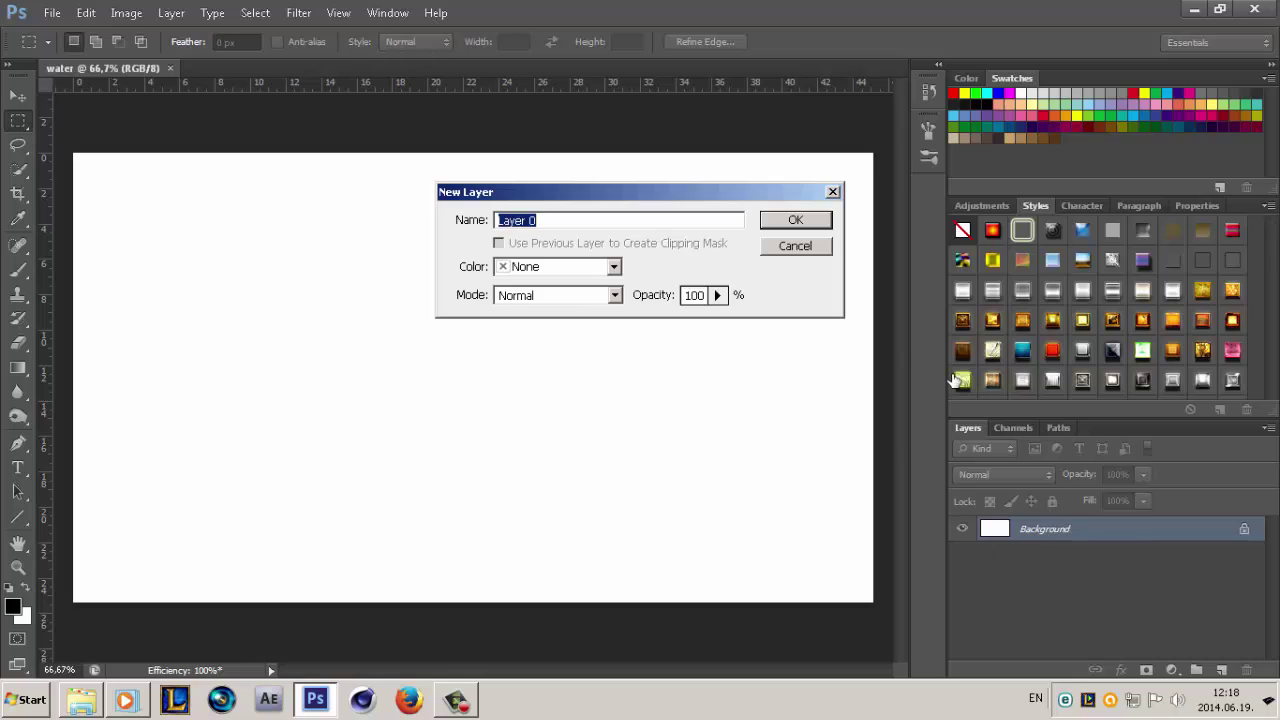
click(796, 223)
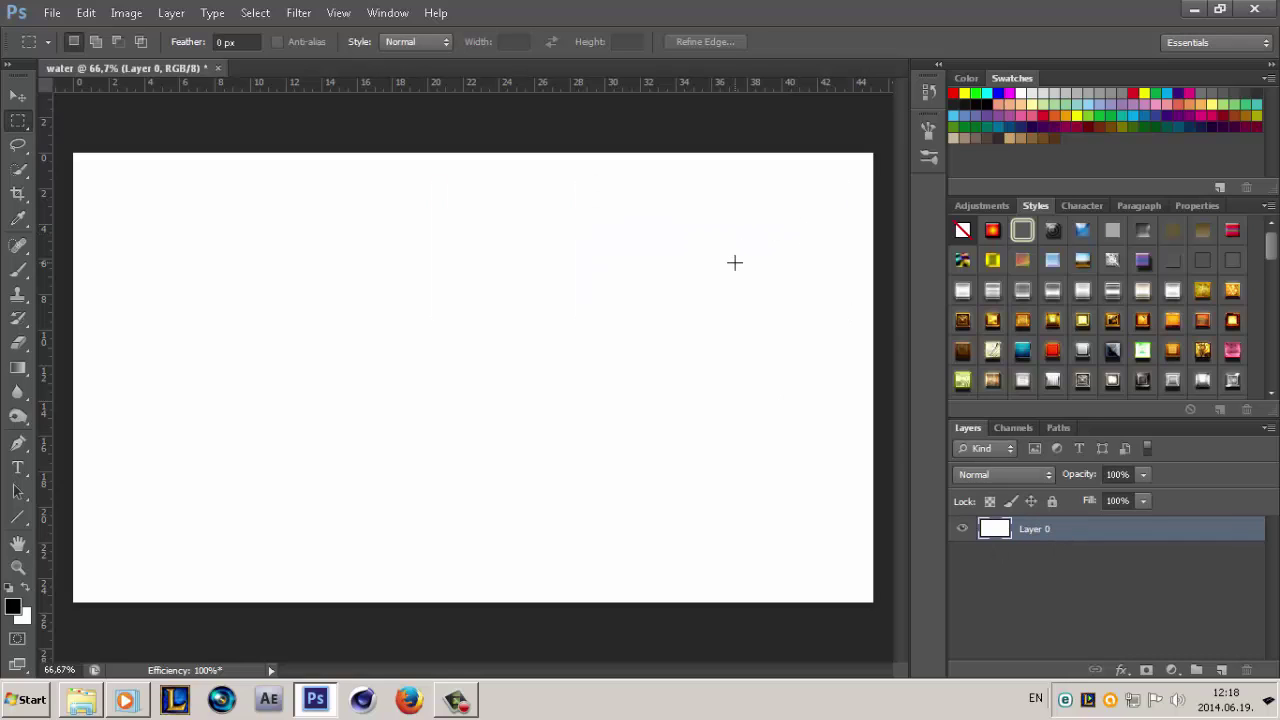
Preview the lwq9Th portrait from the water folder, then drag it into Photoshop
click(82, 700)
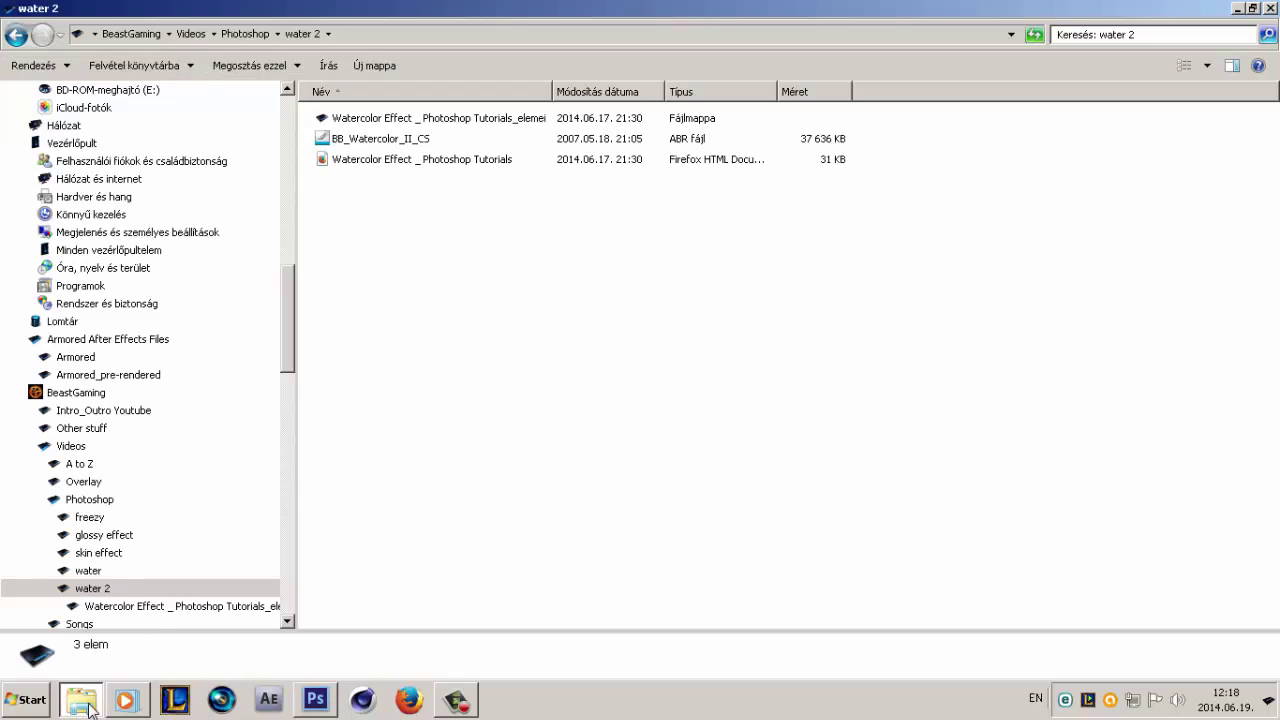
click(373, 162)
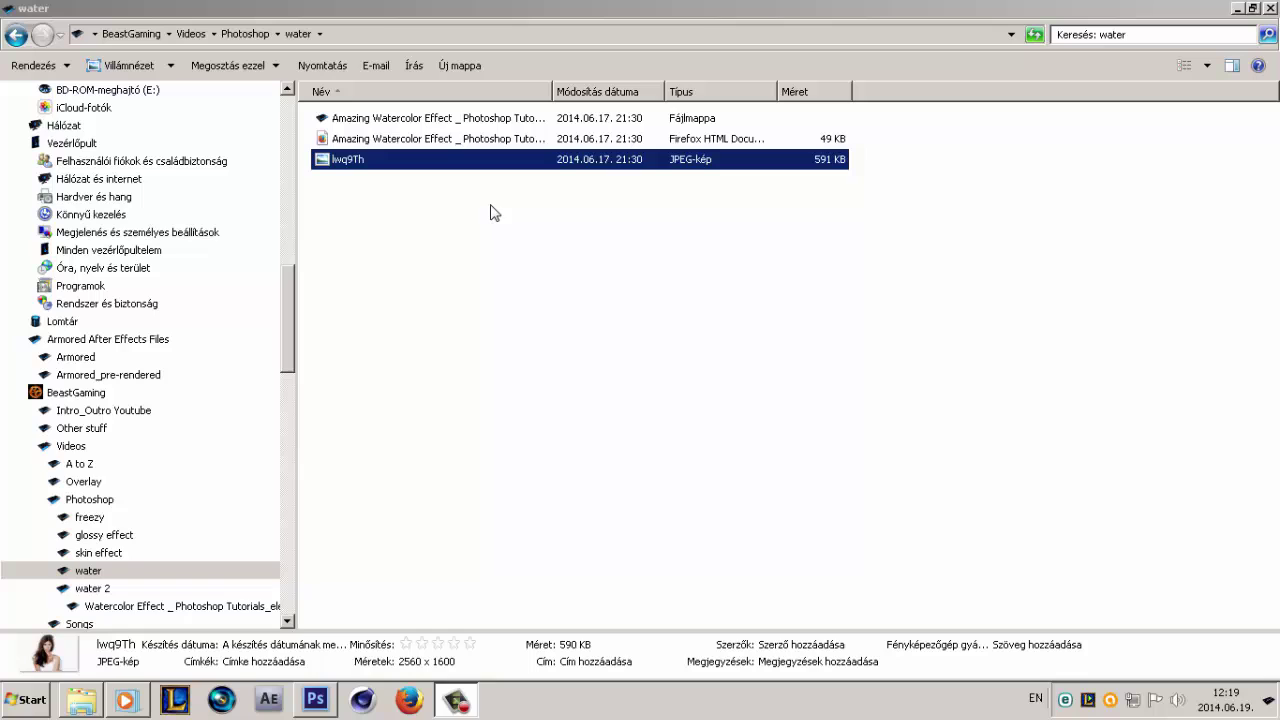
double_click(344, 162)
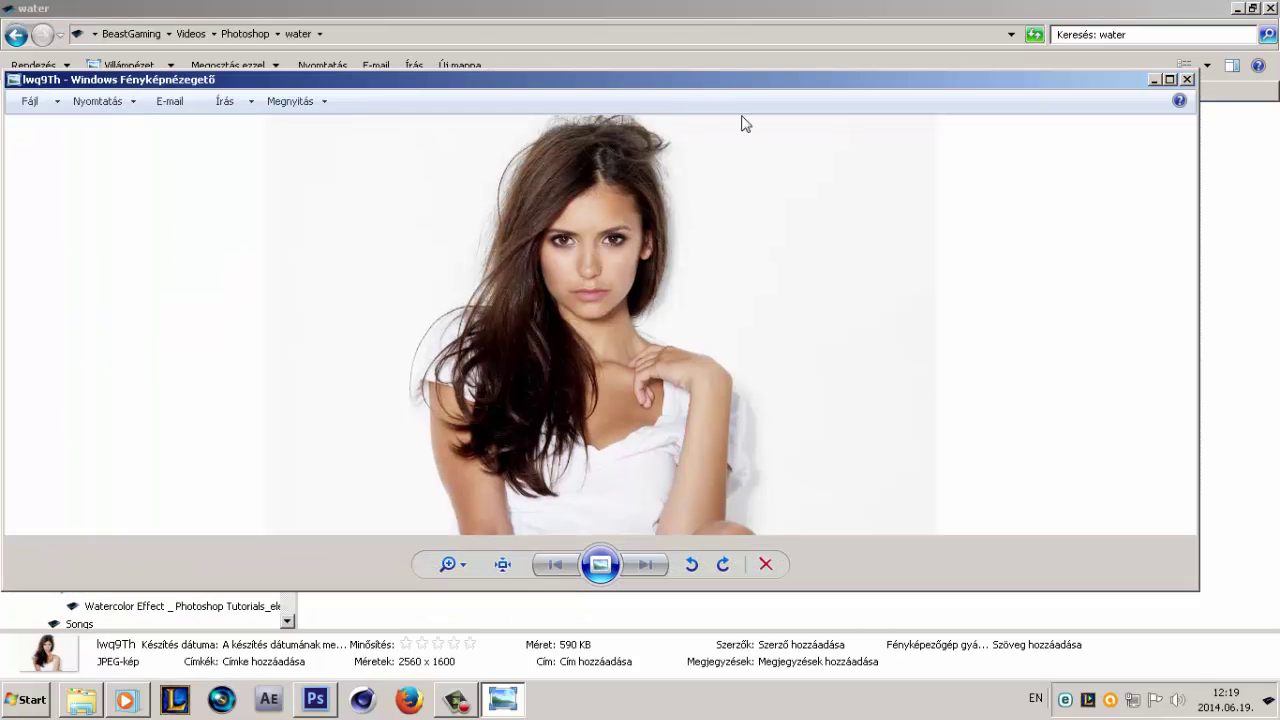
click(1188, 80)
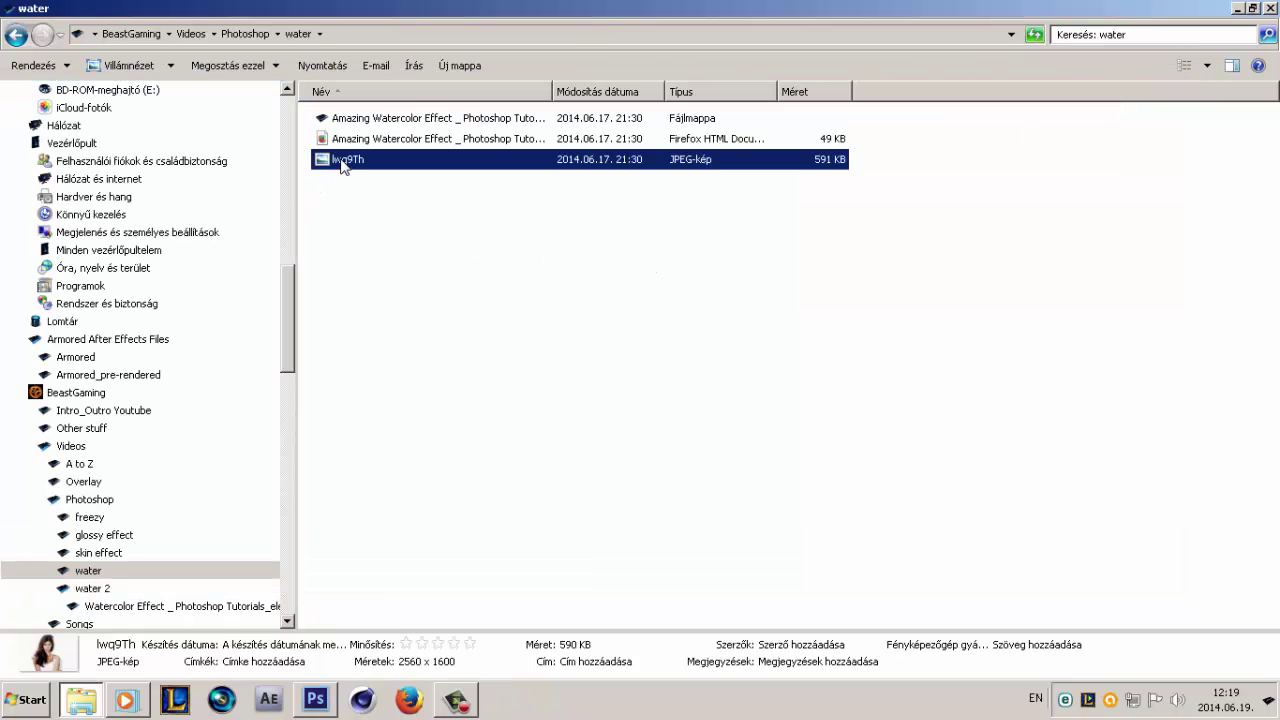
mouse_move(343, 180)
mouse_down()
mouse_move(320, 705)
mouse_move(397, 428)
mouse_move(287, 110)
mouse_move(257, 61)
mouse_move(288, 77)
mouse_up()
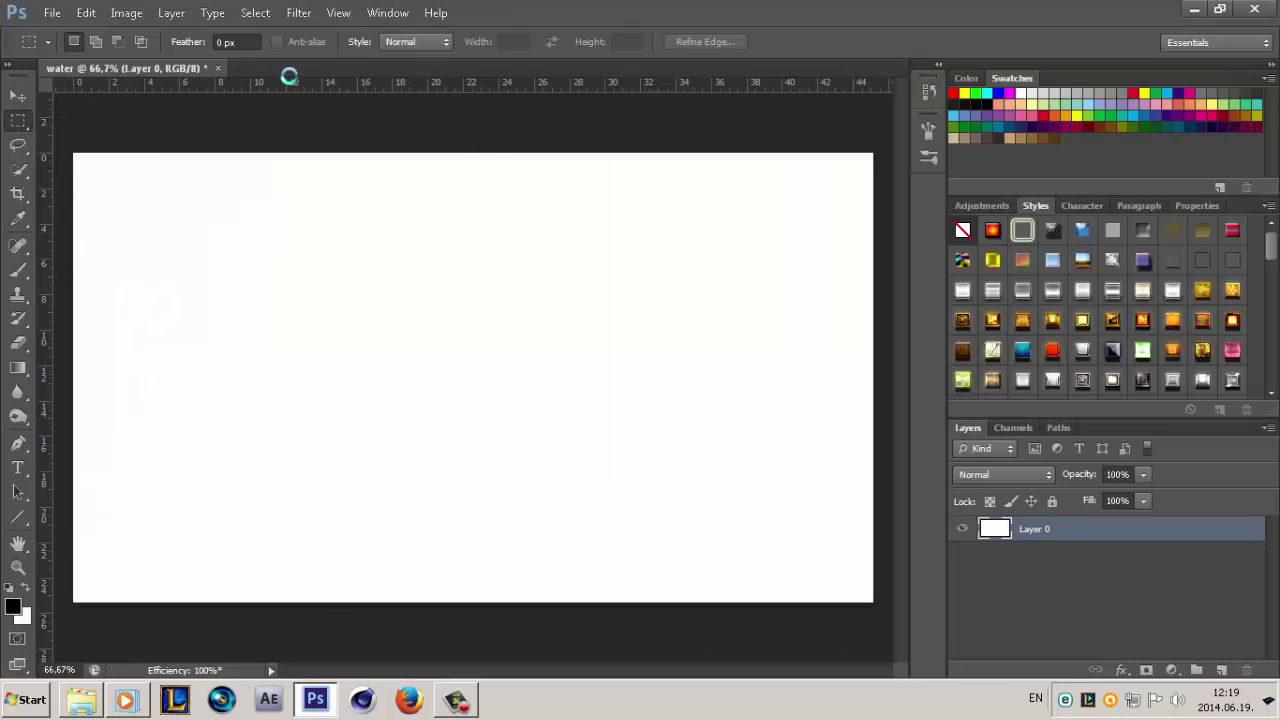
Select the white background around the woman with the Quick Selection tool
click(18, 168)
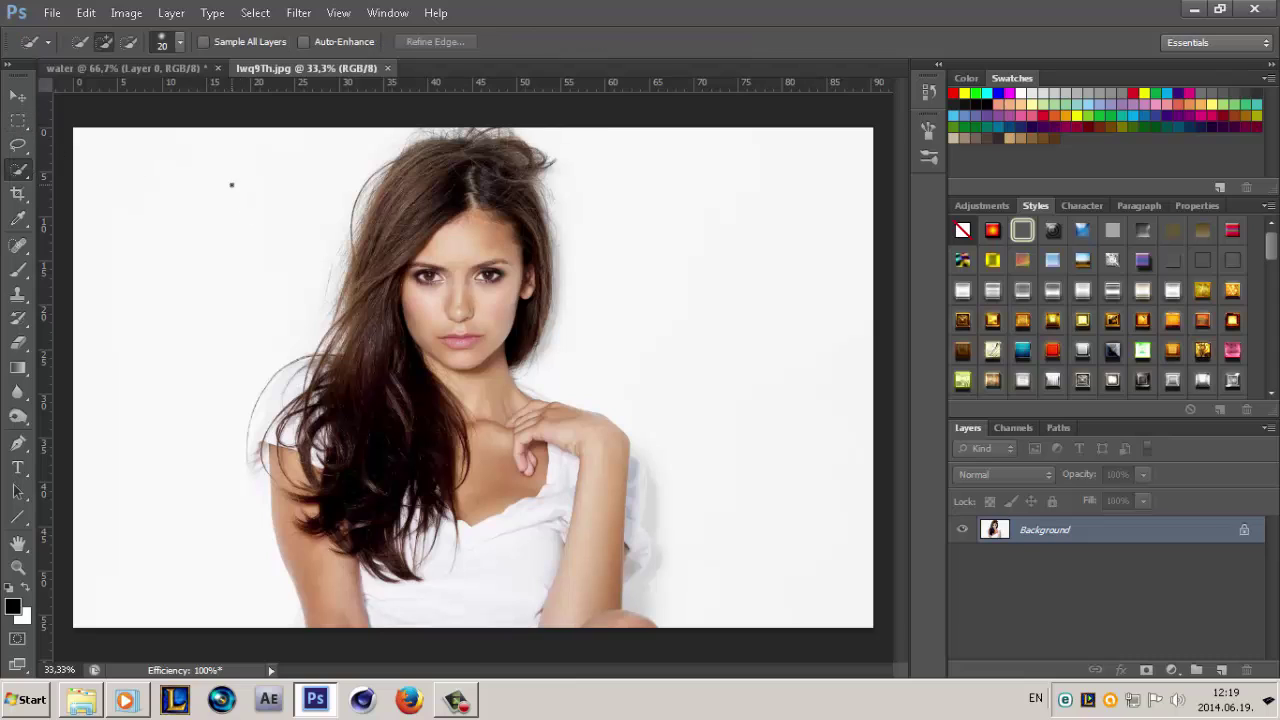
drag(157, 287, 142, 362)
mouse_move(689, 230)
mouse_down()
mouse_move(714, 325)
mouse_move(640, 343)
mouse_move(677, 343)
mouse_move(706, 446)
mouse_move(663, 552)
mouse_up()
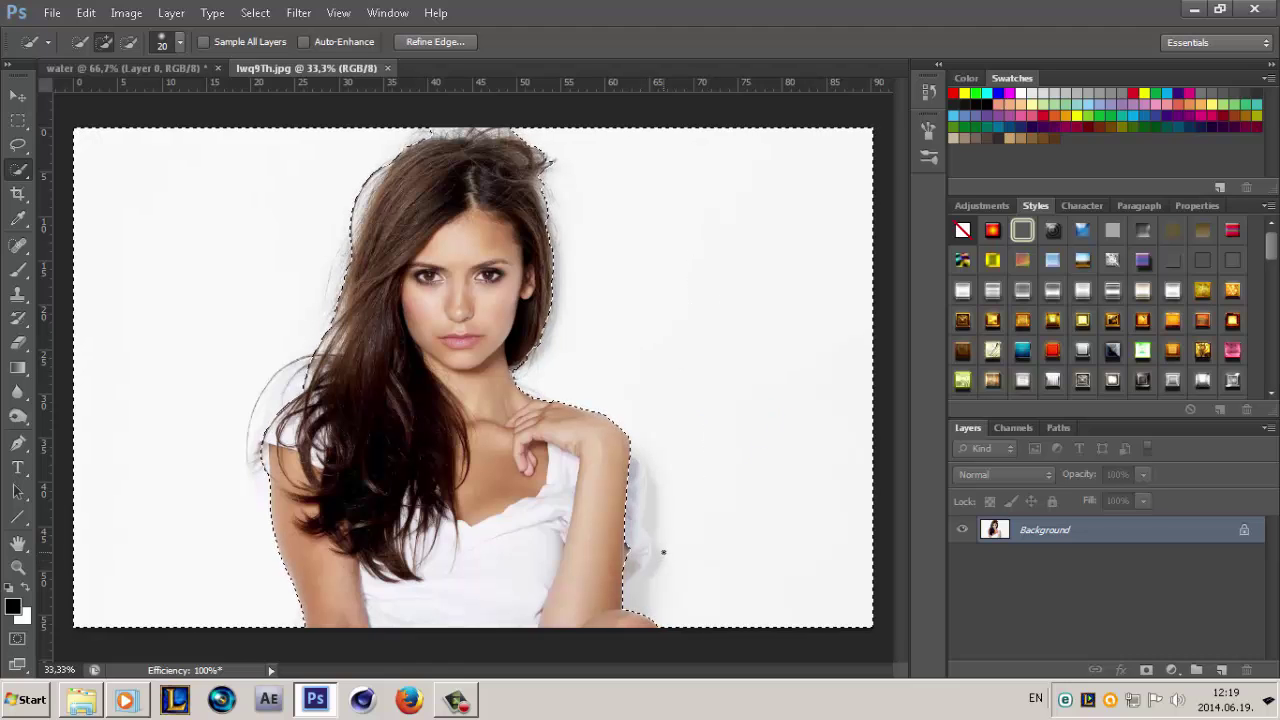
scroll(663, 552, up, 2)
scroll(666, 549, up, 1)
scroll(655, 530, up, 1)
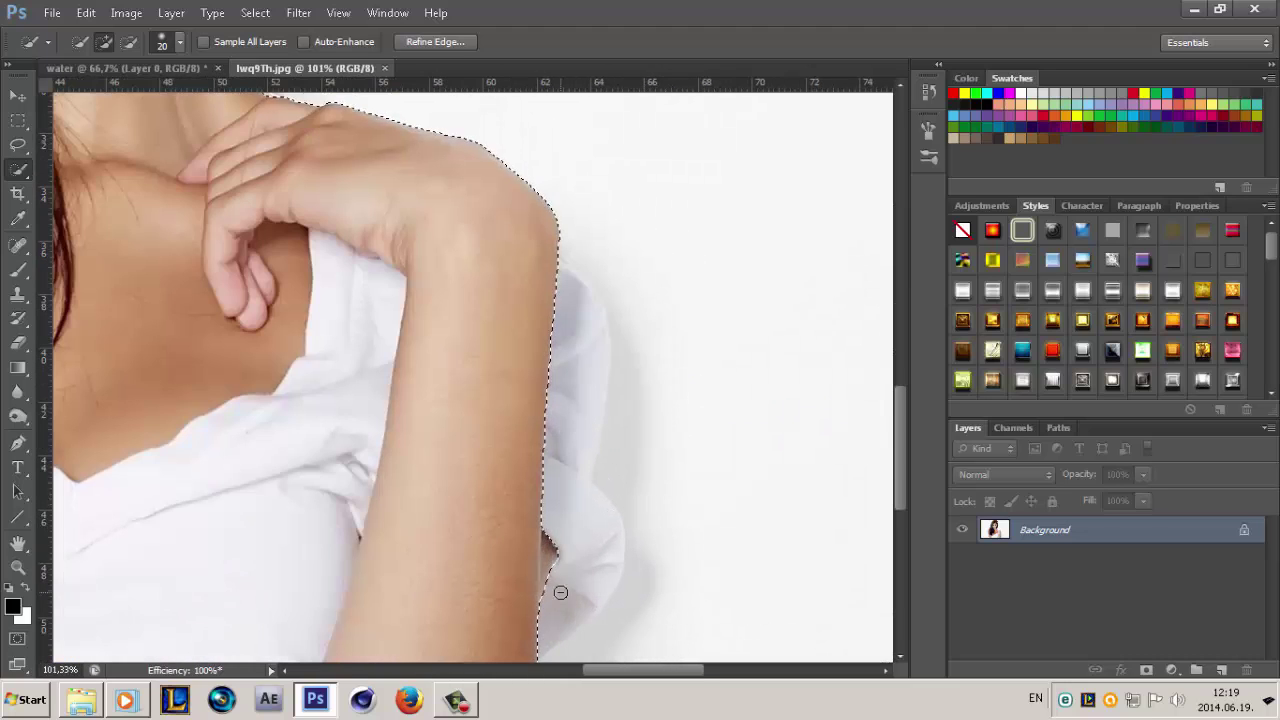
Subtract the sleeve beside her arm from the selection and zoom in to inspect the edges
mouse_move(560, 592)
mouse_down()
mouse_move(560, 609)
mouse_move(597, 571)
mouse_move(598, 528)
mouse_move(570, 503)
mouse_move(591, 329)
mouse_move(559, 255)
mouse_up()
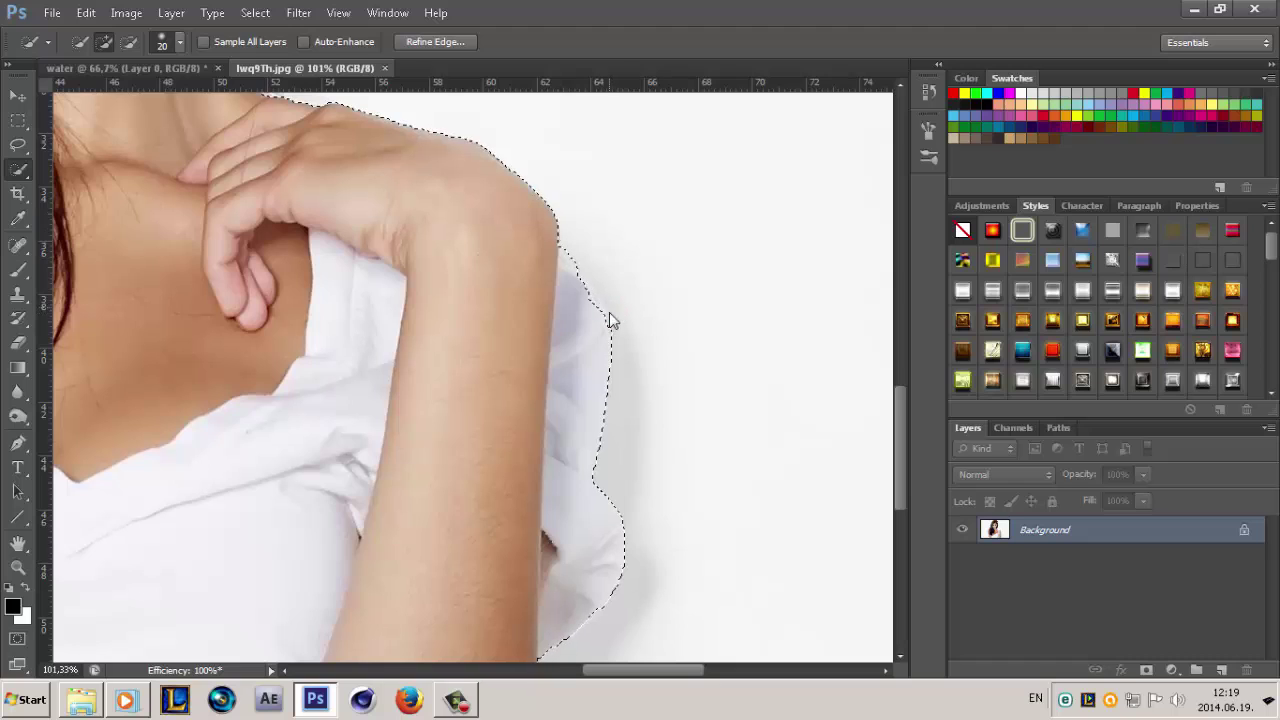
key(alt)
alt+click(593, 302)
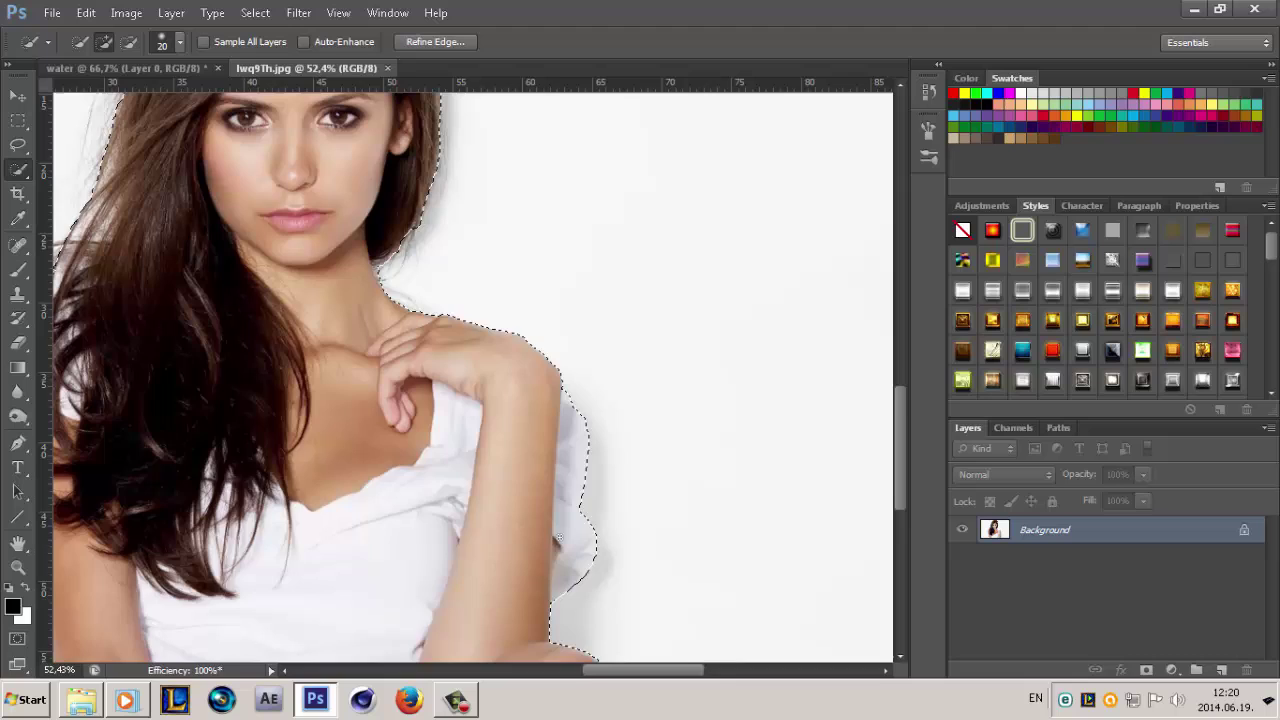
scroll(553, 540, down, 3)
scroll(559, 538, down, 2)
scroll(195, 311, up, 2)
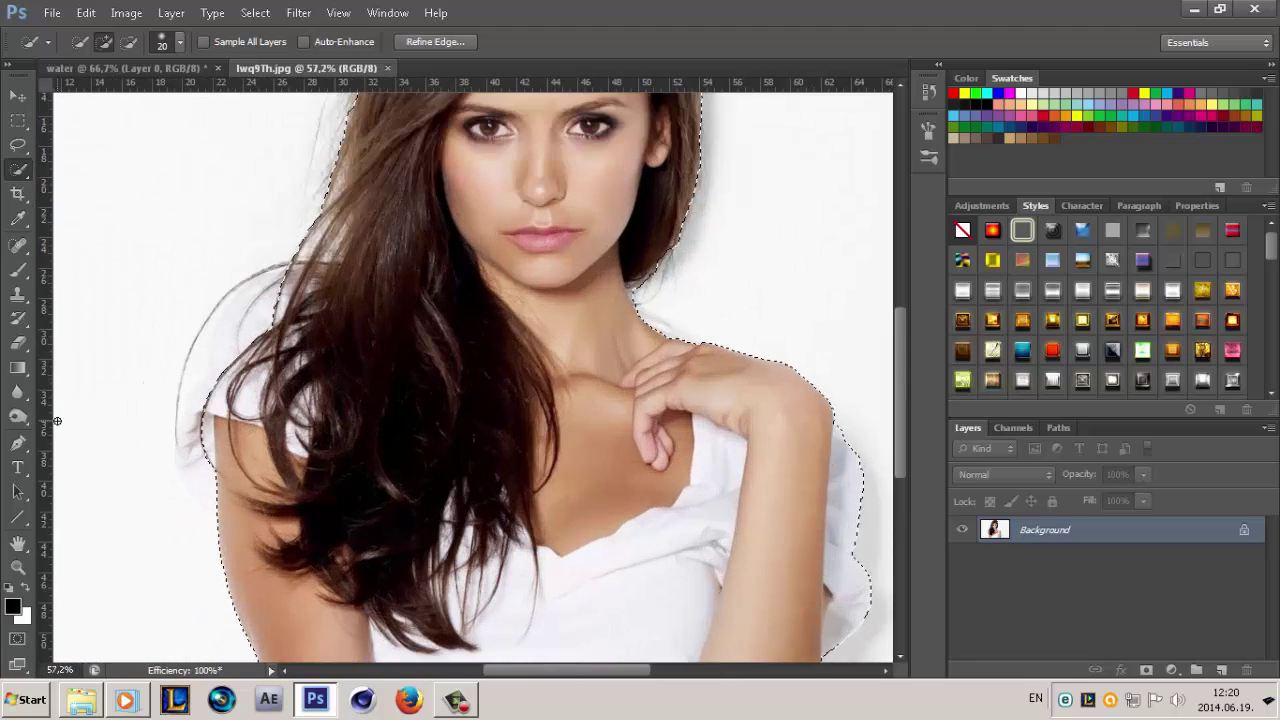
scroll(195, 311, up, 2)
scroll(195, 311, down, 2)
scroll(280, 230, down, 2)
scroll(360, 152, down, 1)
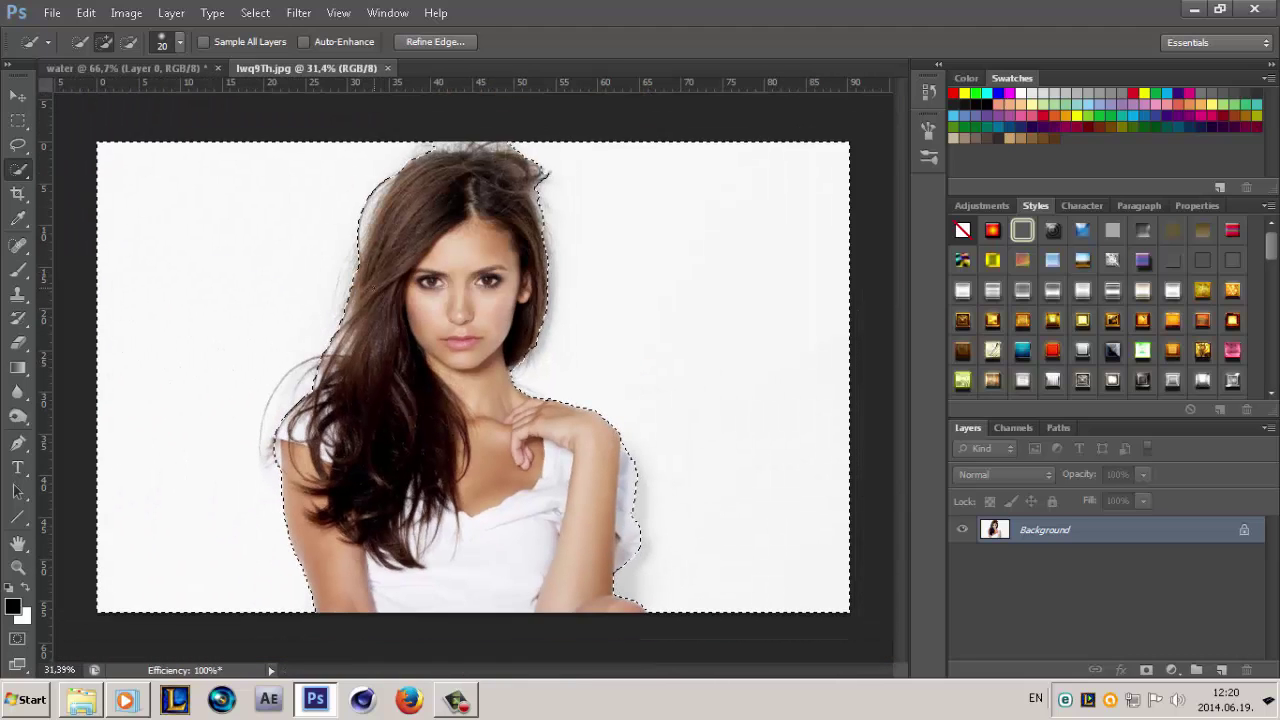
scroll(360, 152, up, 2)
scroll(306, 146, up, 2)
scroll(306, 146, up, 2)
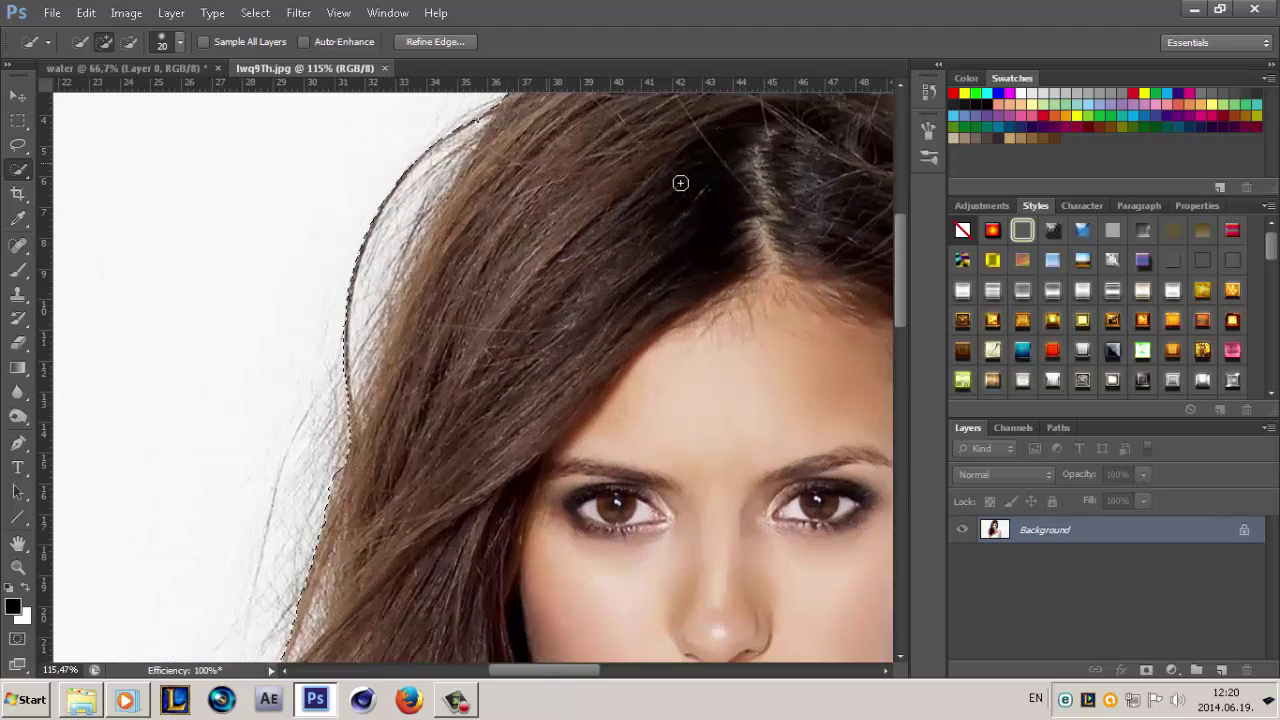
scroll(902, 281, up, 1)
scroll(903, 247, up, 2)
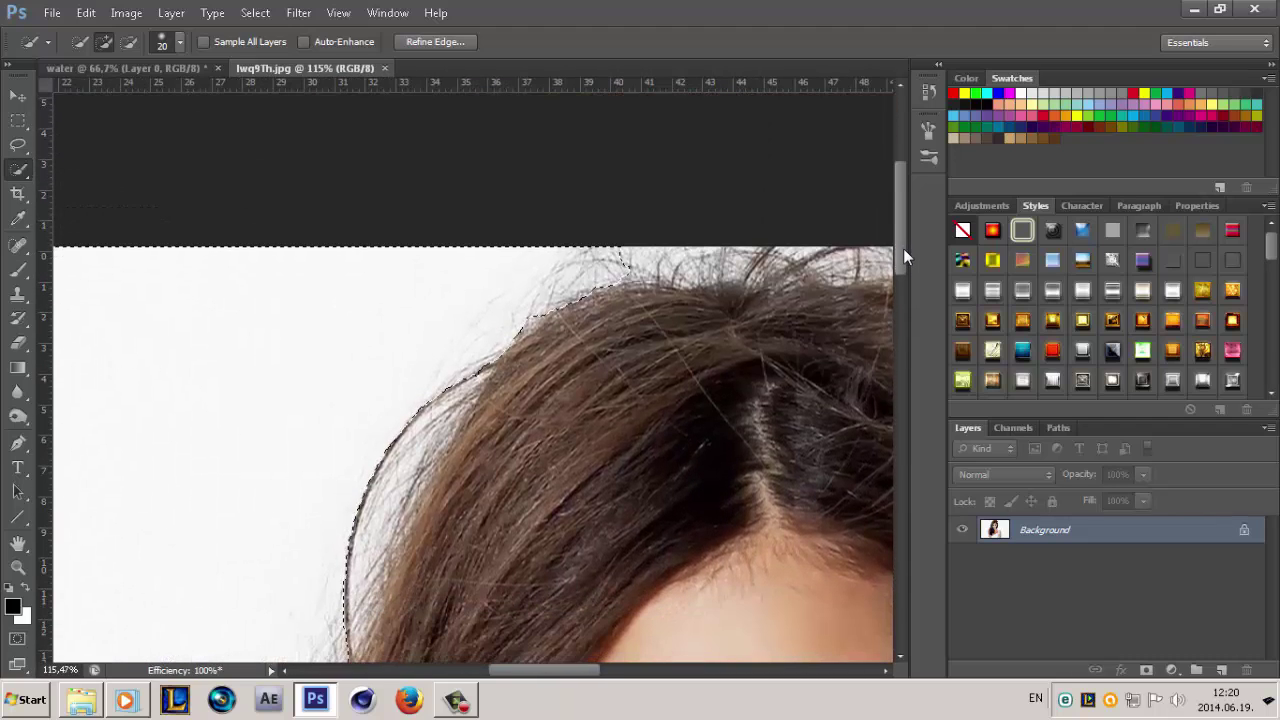
scroll(746, 294, down, 2)
scroll(745, 294, down, 2)
scroll(743, 295, down, 1)
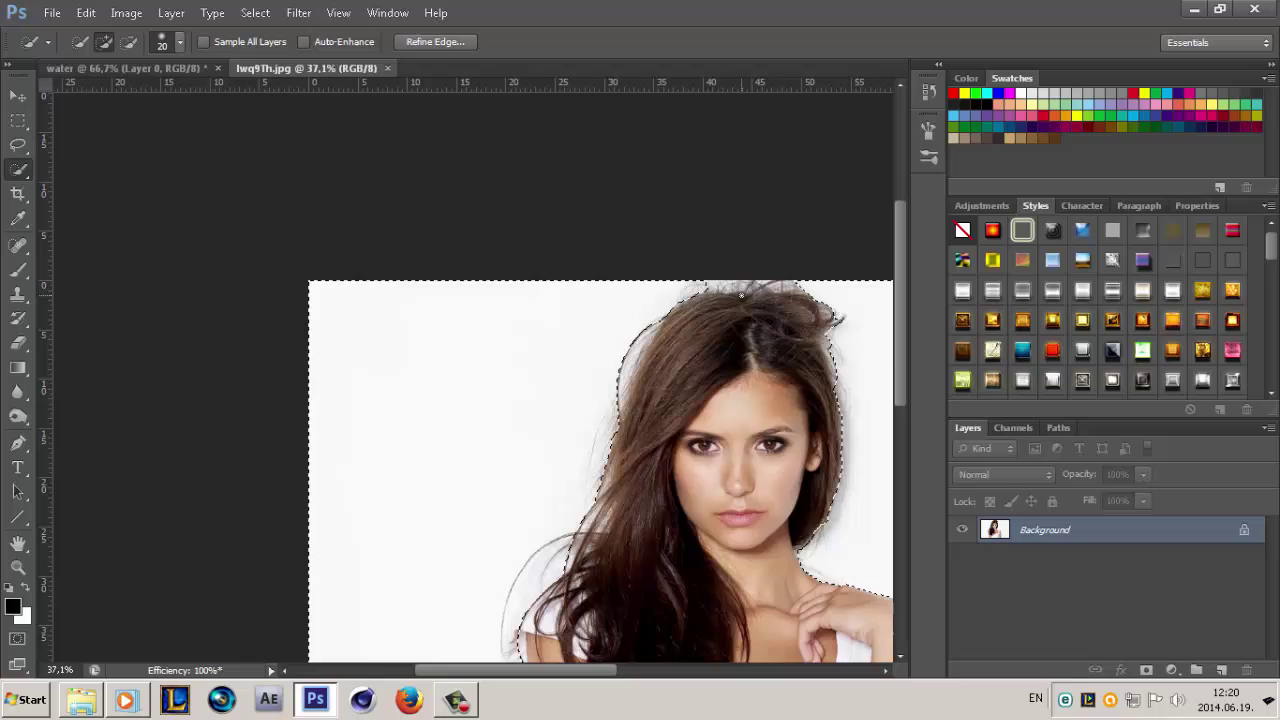
scroll(741, 295, down, 1)
scroll(620, 230, up, 1)
scroll(580, 180, up, 2)
scroll(555, 140, up, 2)
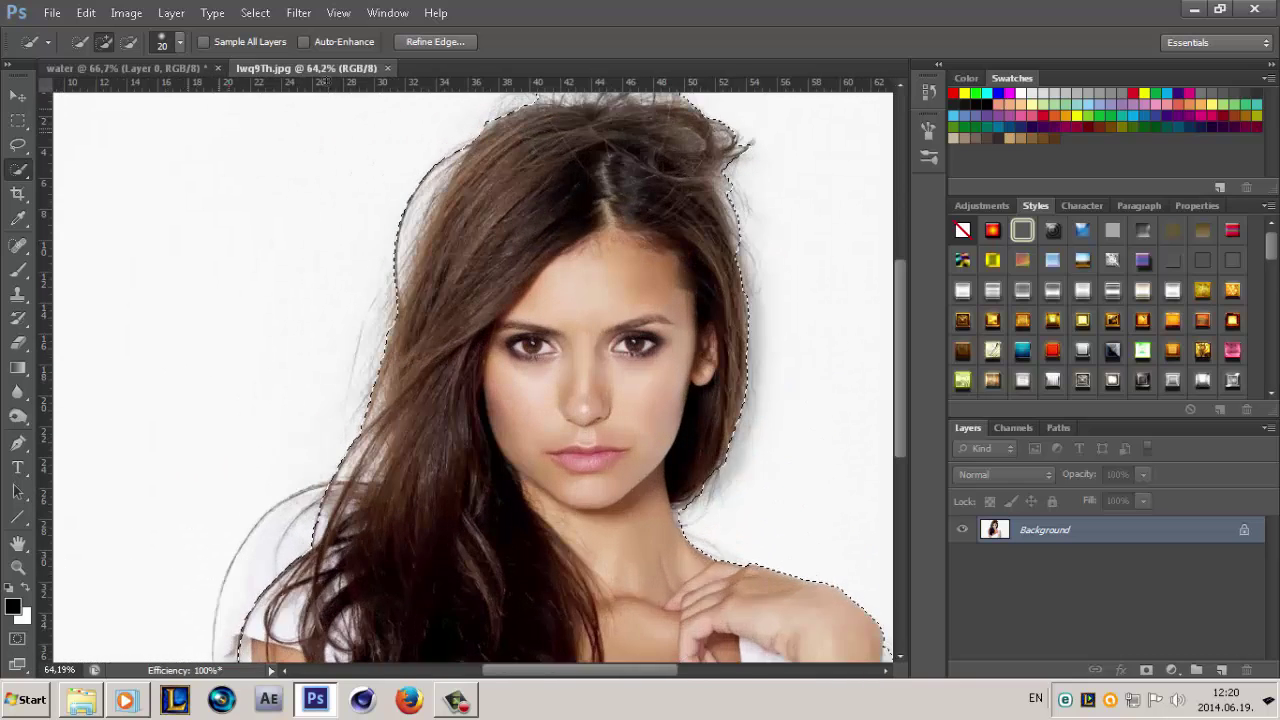
scroll(545, 122, up, 2)
scroll(545, 122, up, 1)
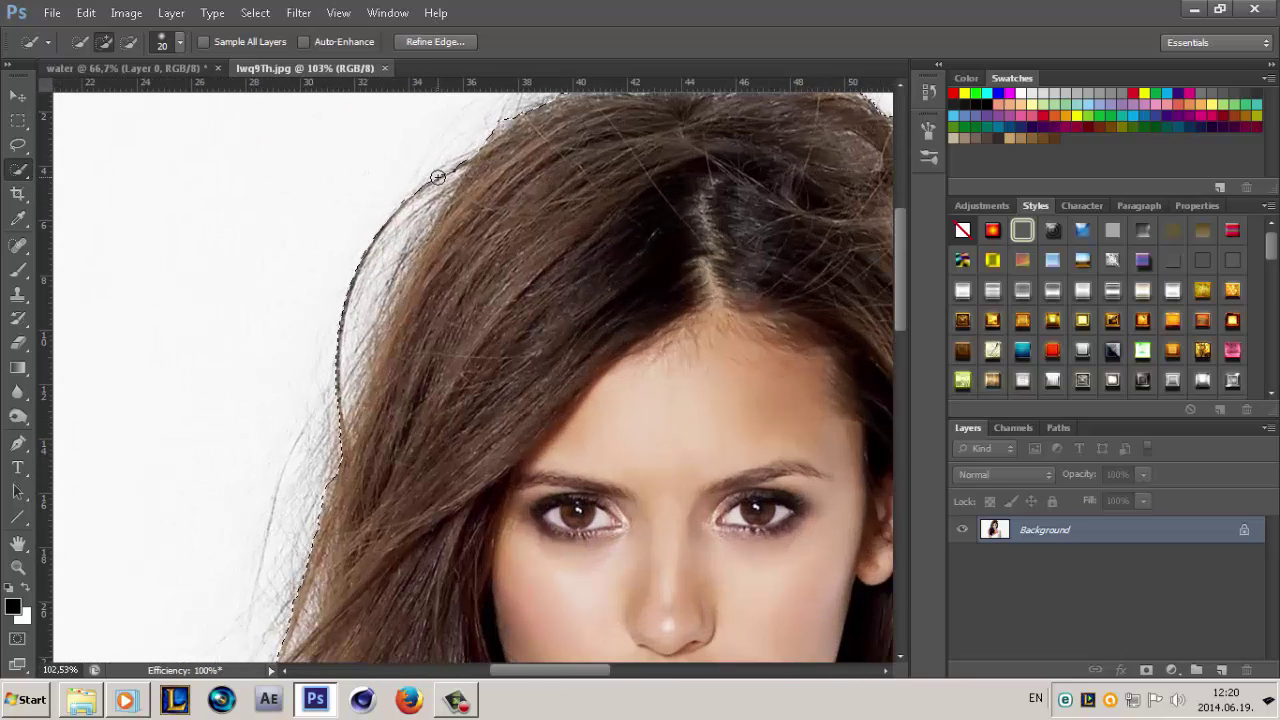
Trim the selection along the left side of the woman's hair
key(alt)
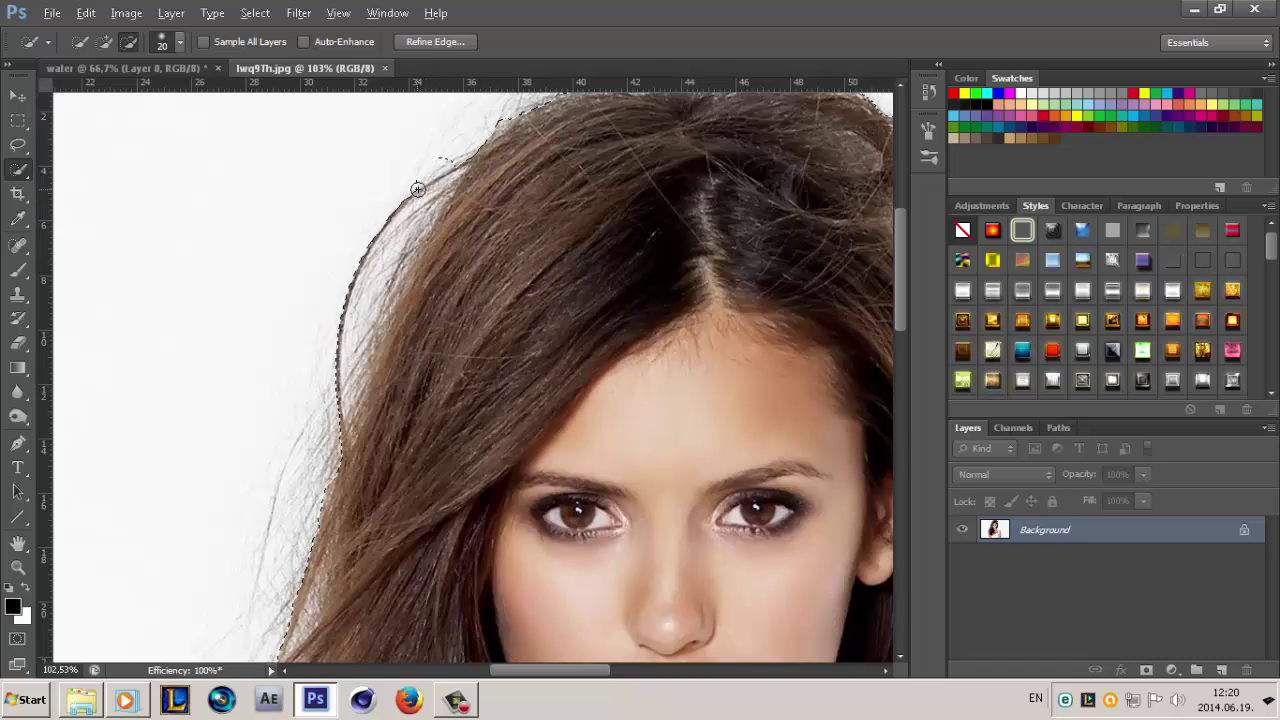
drag(418, 189, 444, 182)
mouse_move(412, 228)
mouse_down()
mouse_move(371, 290)
mouse_move(346, 414)
mouse_move(372, 404)
mouse_up()
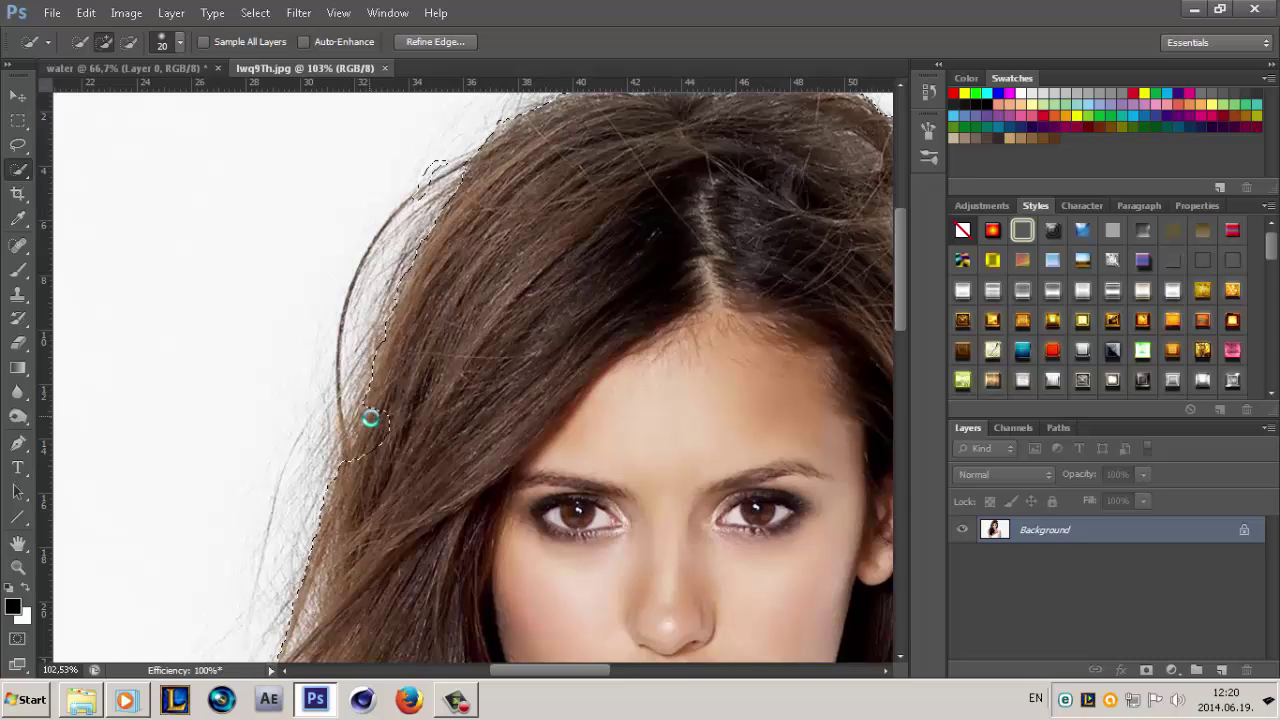
alt+click(364, 417)
mouse_move(362, 416)
mouse_down()
mouse_move(373, 397)
mouse_move(354, 458)
mouse_up()
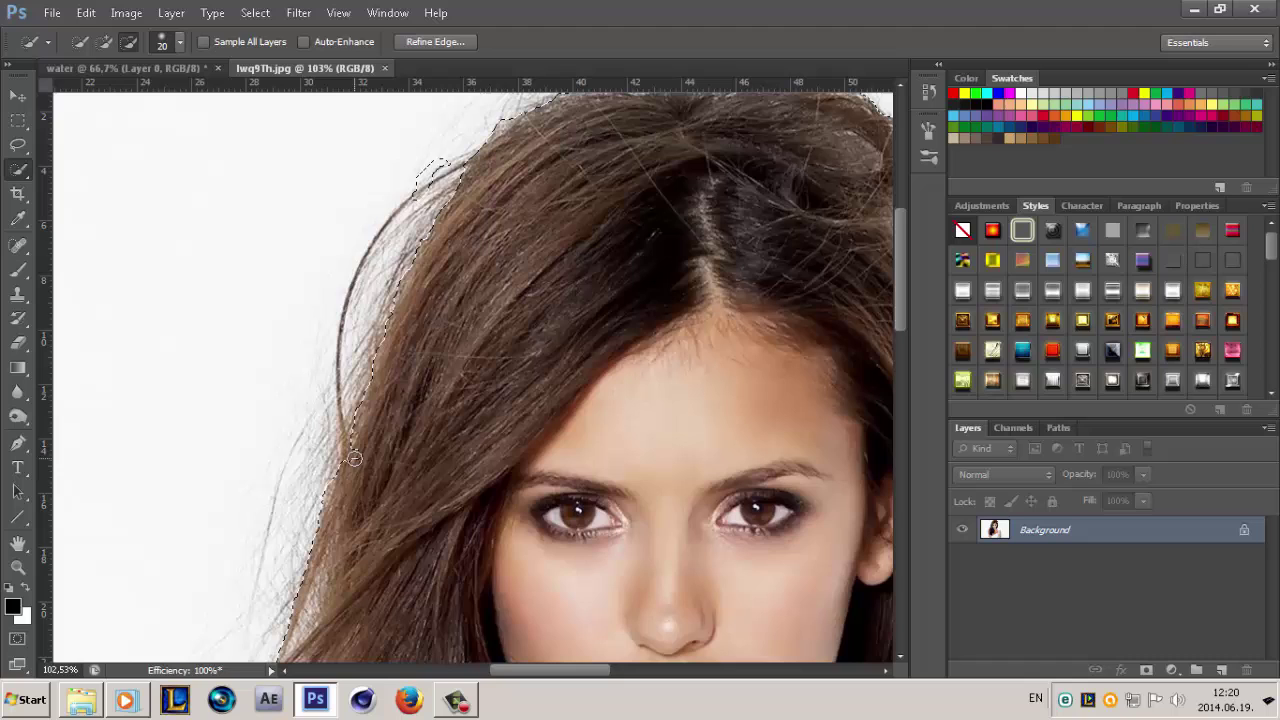
key(alt)
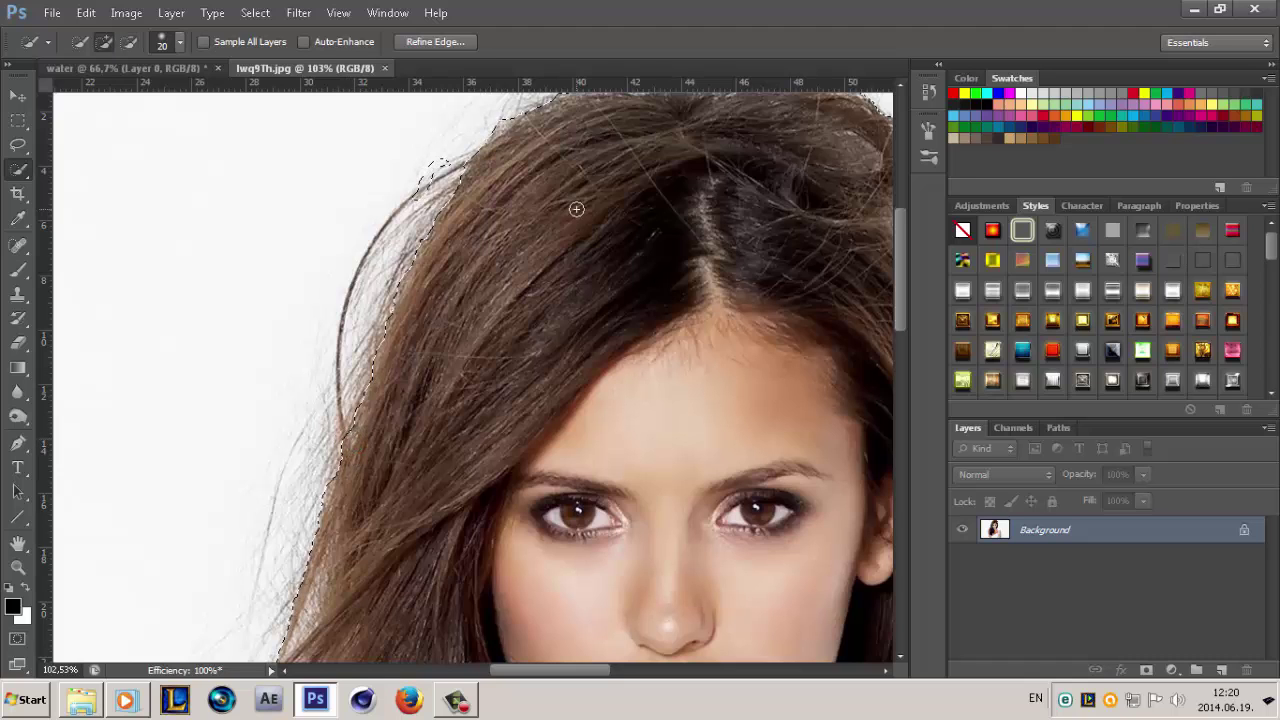
scroll(902, 297, up, 3)
Refine the selection over the hair tips on top of her head, then zoom out
key(alt)
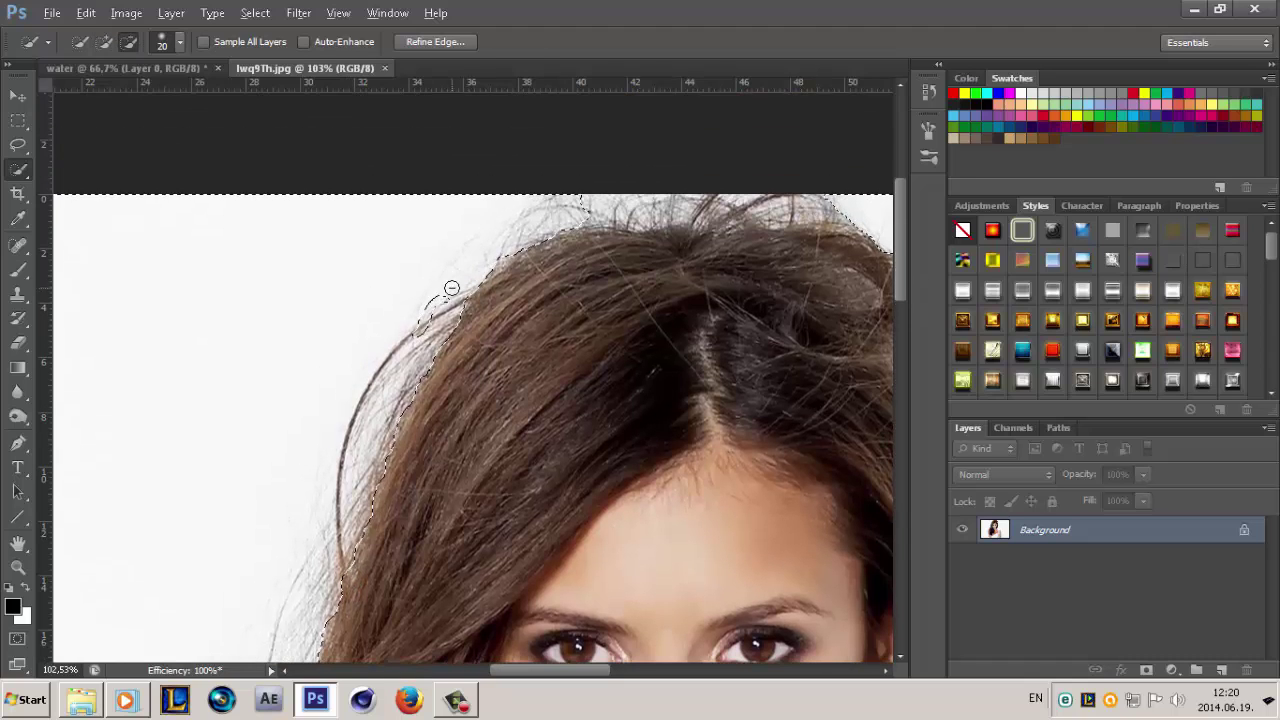
drag(407, 334, 405, 318)
key(alt)
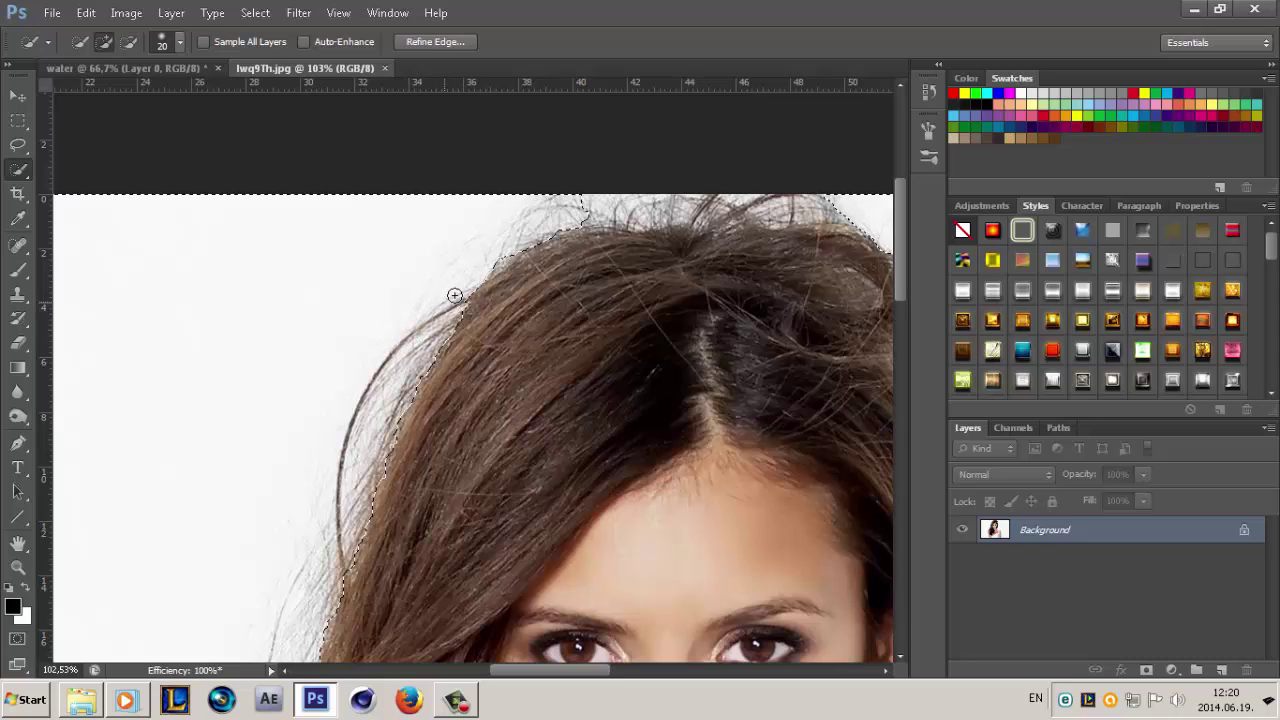
mouse_move(572, 200)
mouse_down()
mouse_move(660, 216)
mouse_move(817, 209)
mouse_up()
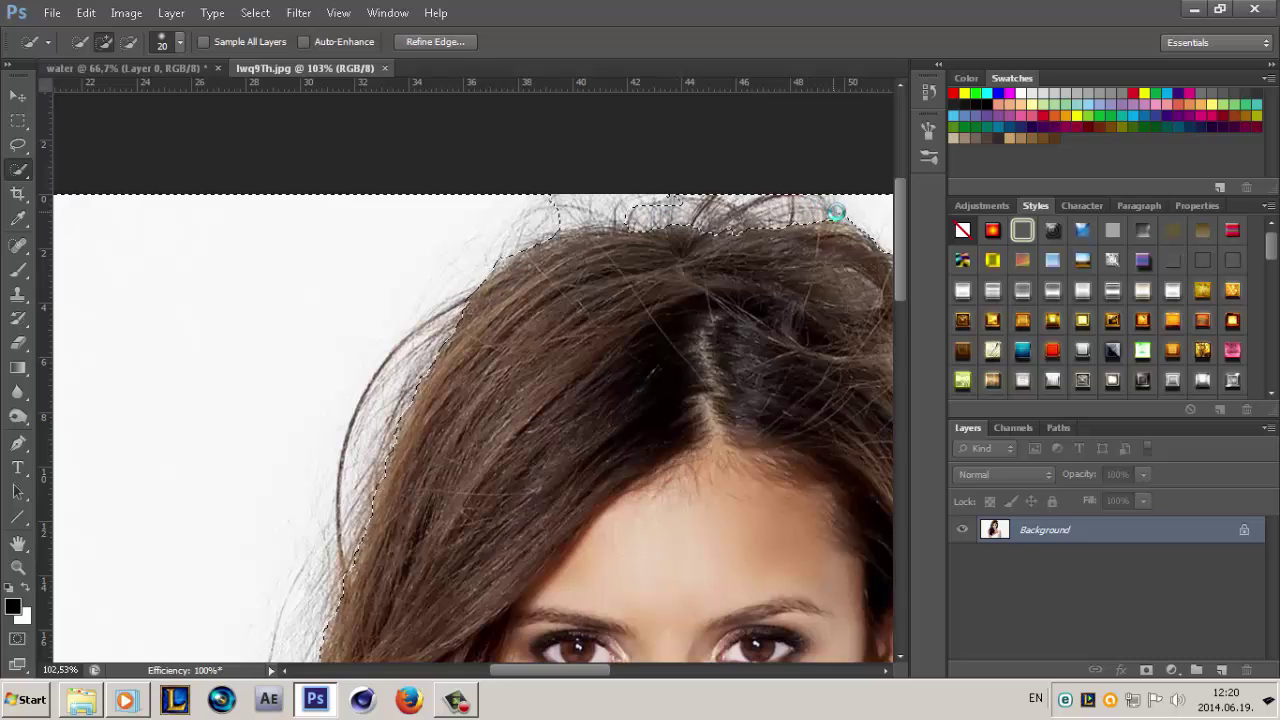
drag(617, 190, 576, 199)
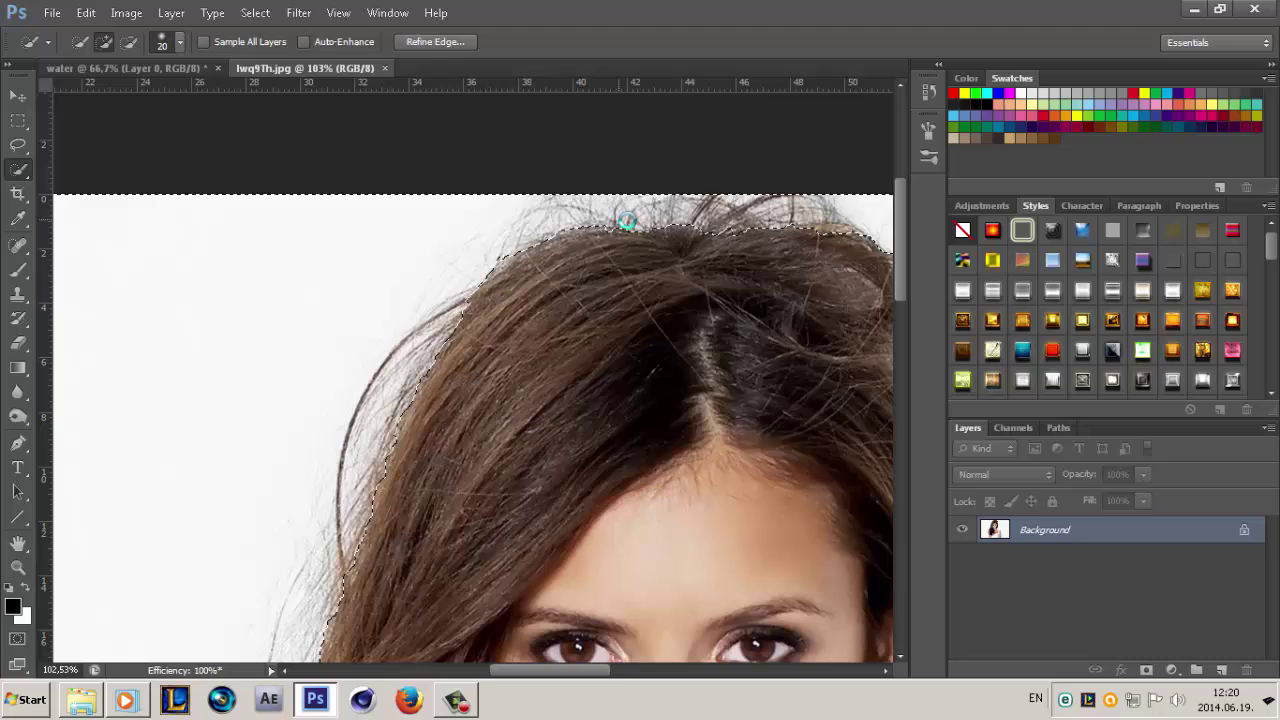
scroll(741, 289, down, 5)
scroll(741, 289, down, 3)
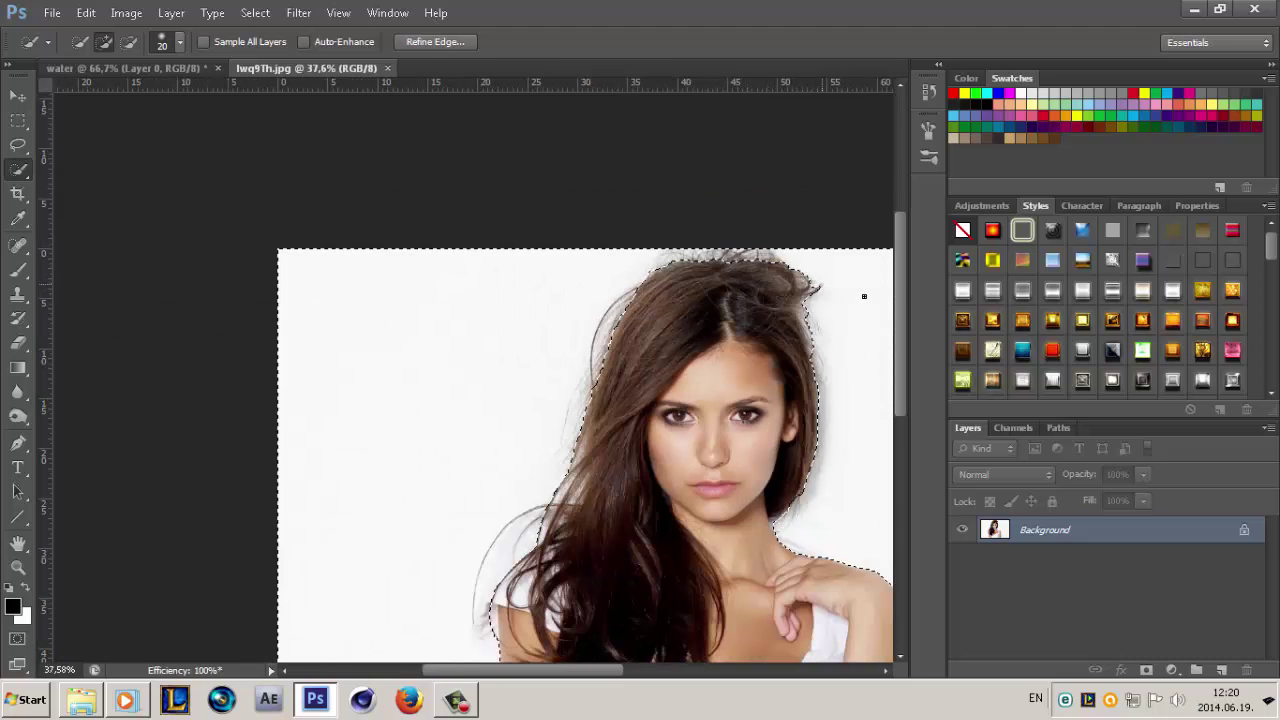
scroll(863, 272, up, 3)
scroll(841, 249, up, 3)
scroll(841, 249, up, 3)
mouse_move(657, 323)
mouse_down()
mouse_move(664, 291)
mouse_move(615, 333)
mouse_move(600, 277)
mouse_move(585, 290)
mouse_move(630, 414)
mouse_up()
scroll(630, 414, down, 8)
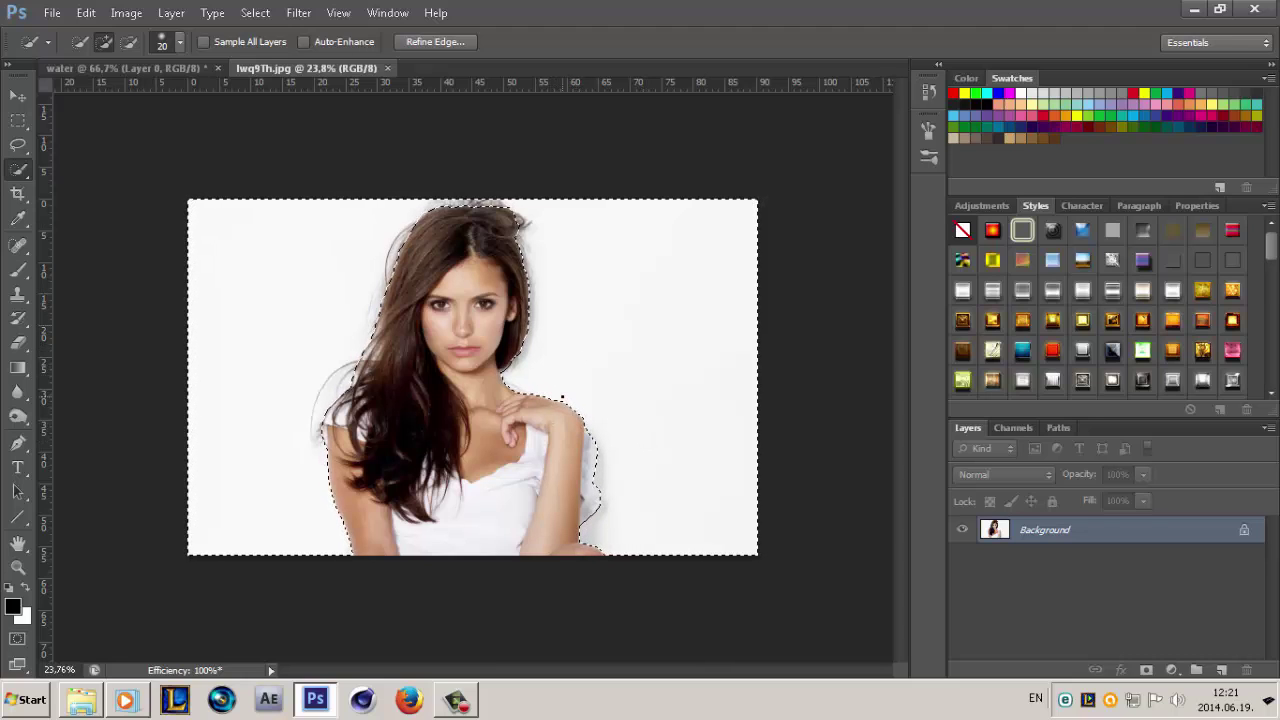
Convert the photo's Background to Layer 0, delete the selected white background and deselect
key(shift+F5)
click(677, 208)
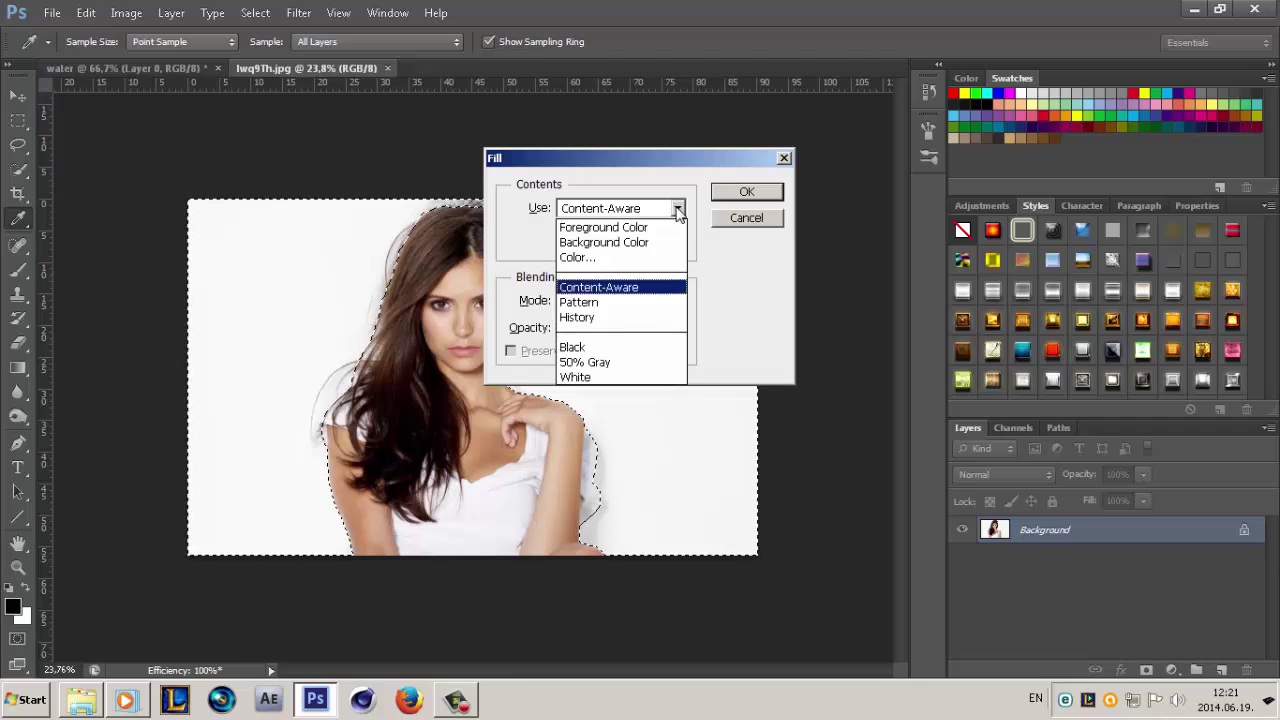
click(729, 226)
double_click(1140, 546)
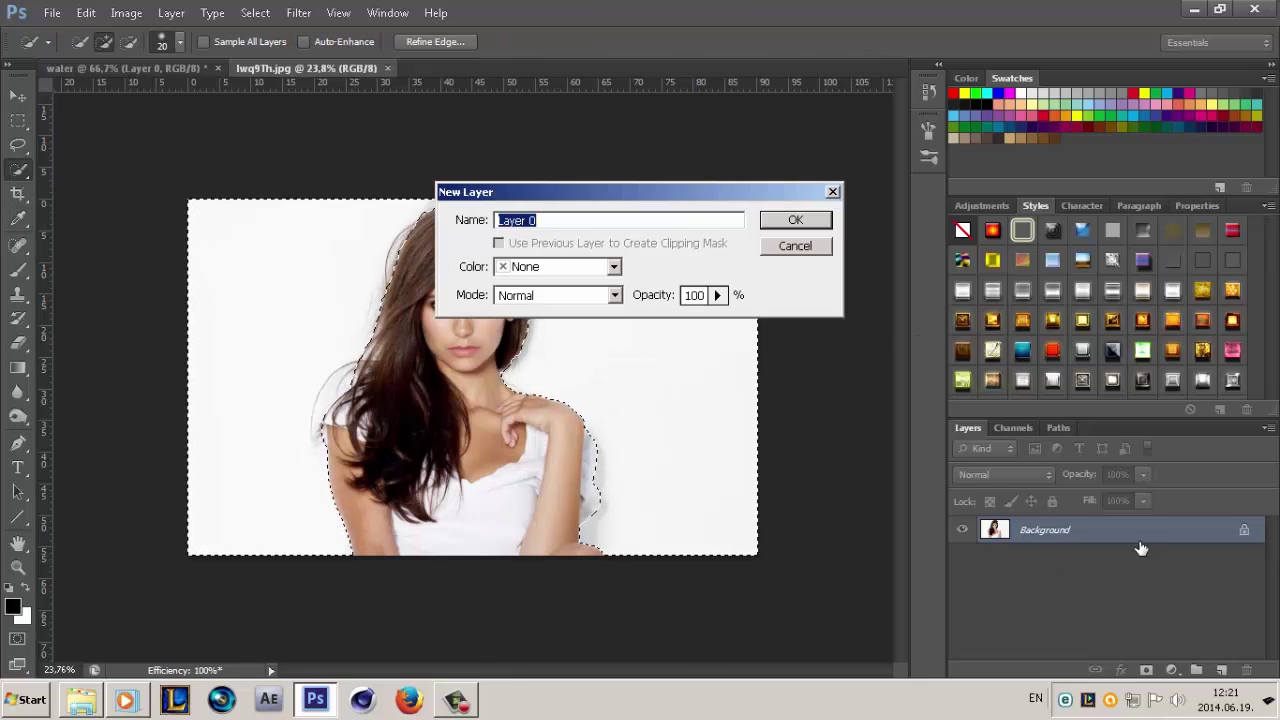
click(795, 220)
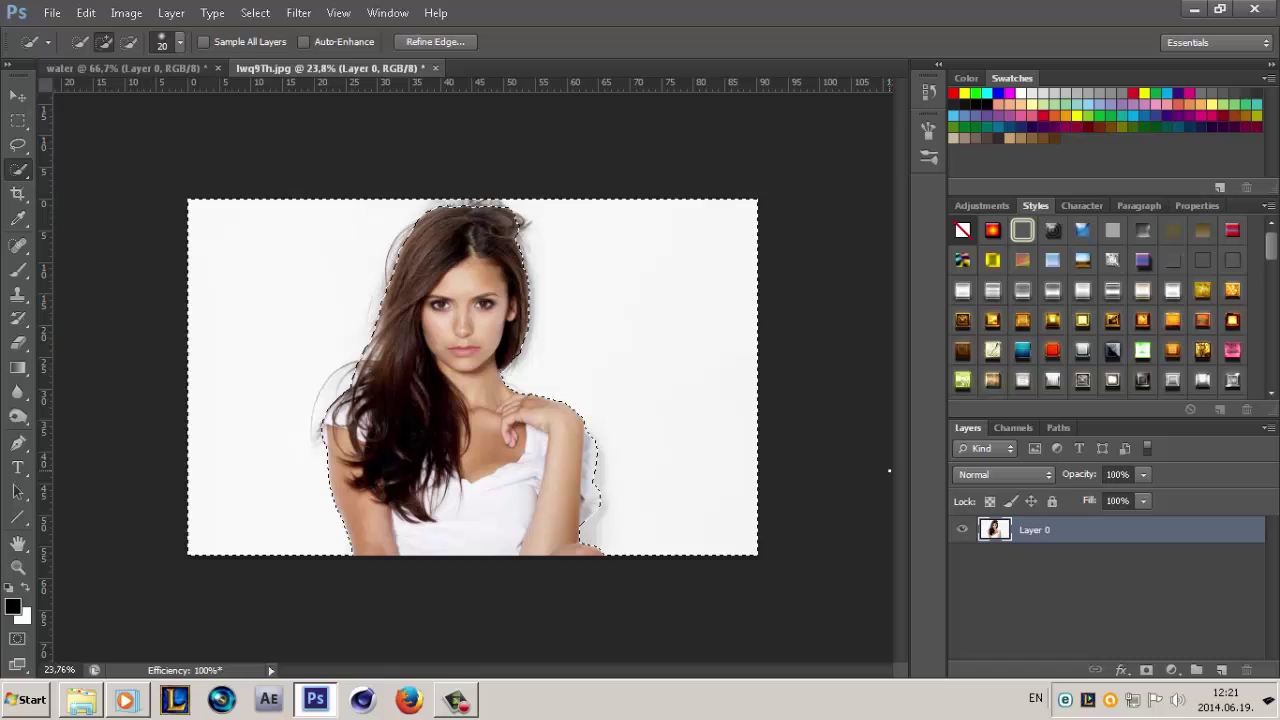
key(Delete)
key(ctrl+d)
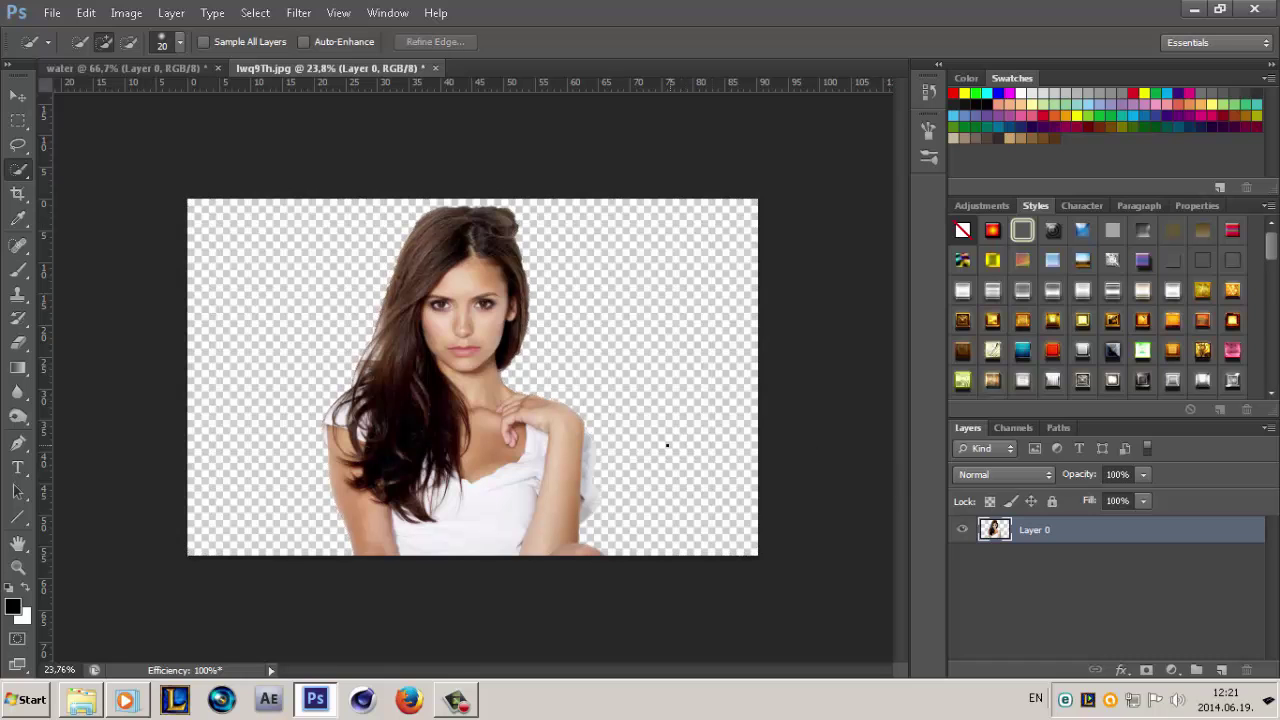
Drag the cut-out woman into the water document as Layer 1 and start Free Transform
key(a)
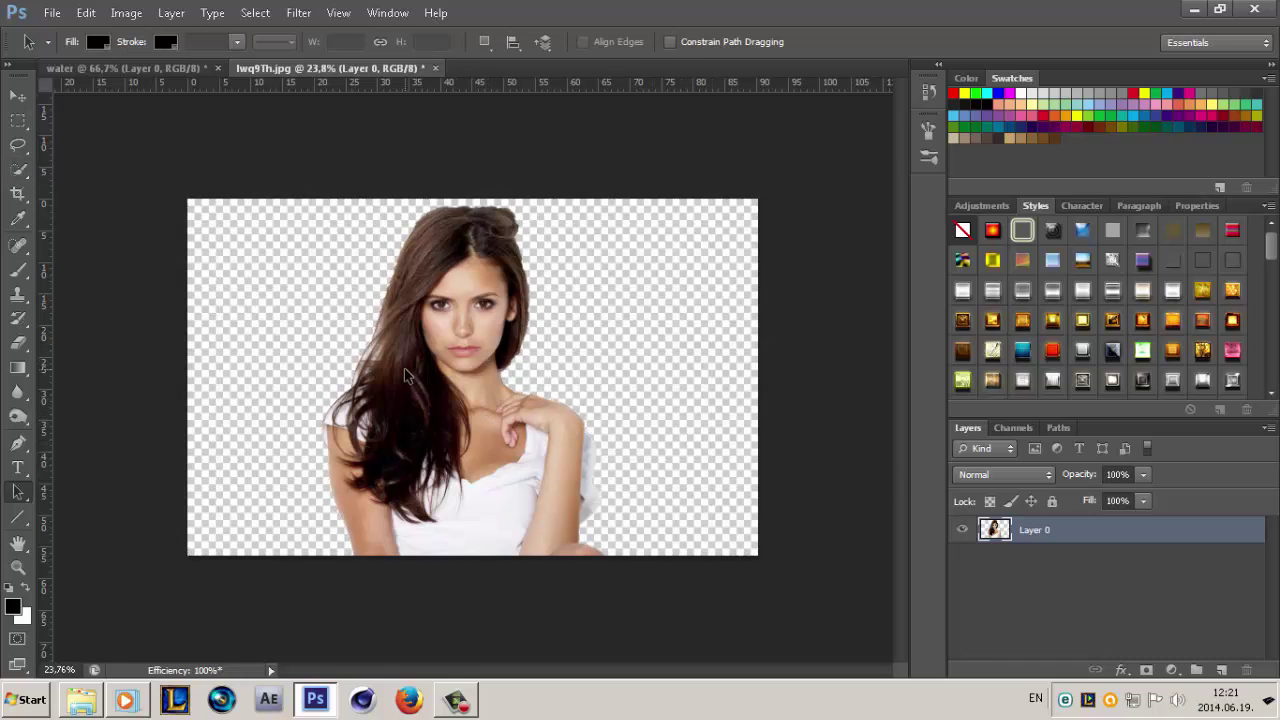
key(v)
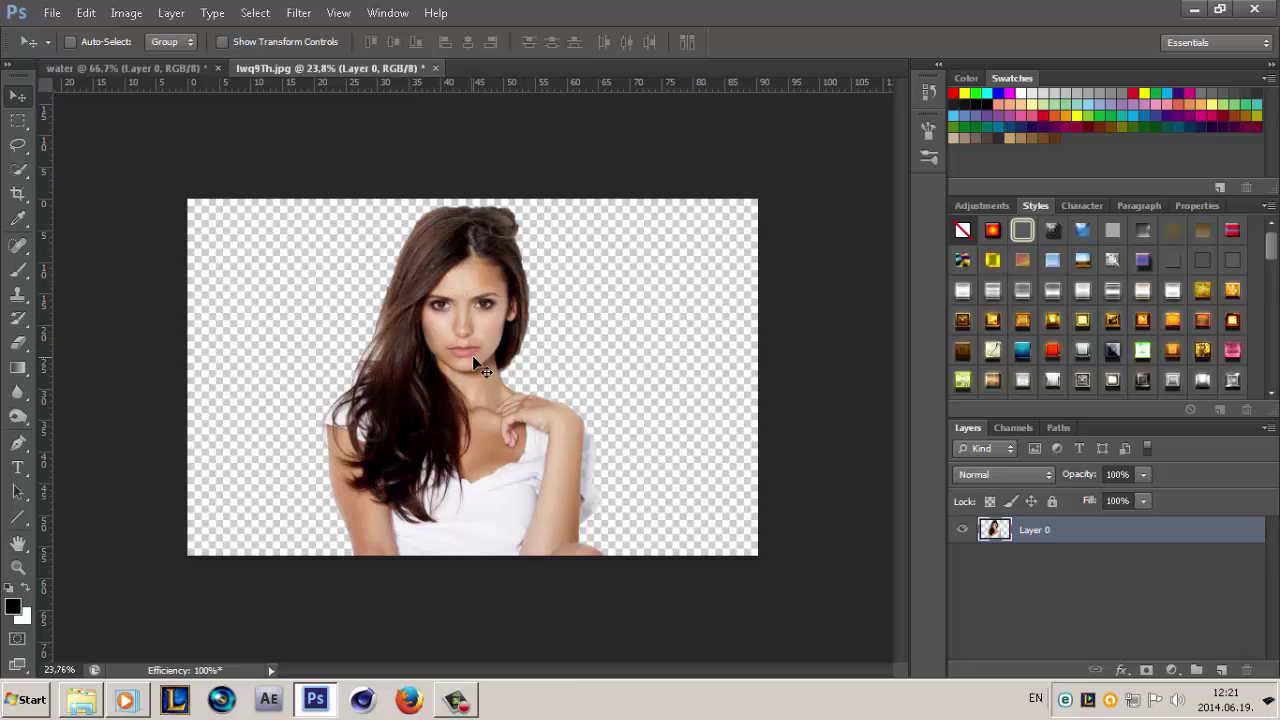
mouse_move(440, 382)
mouse_down()
mouse_move(175, 67)
mouse_move(495, 389)
mouse_up()
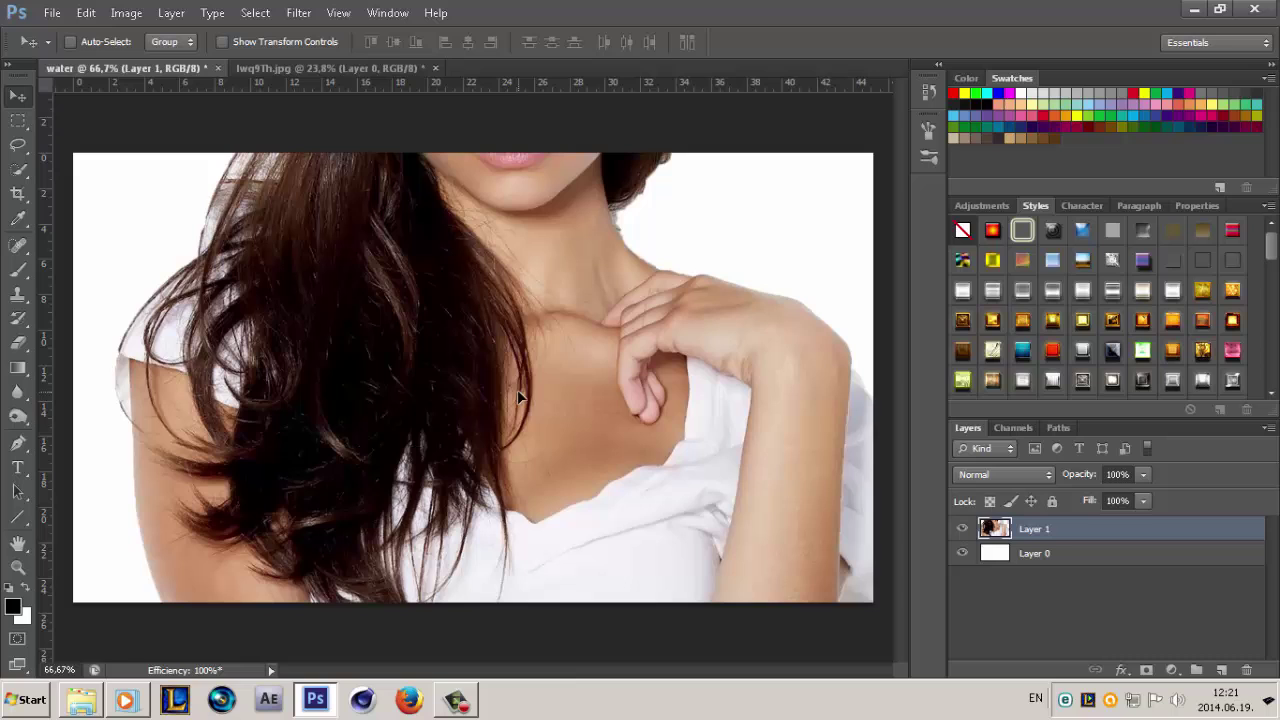
key(ctrl+t)
key(ctrl+0)
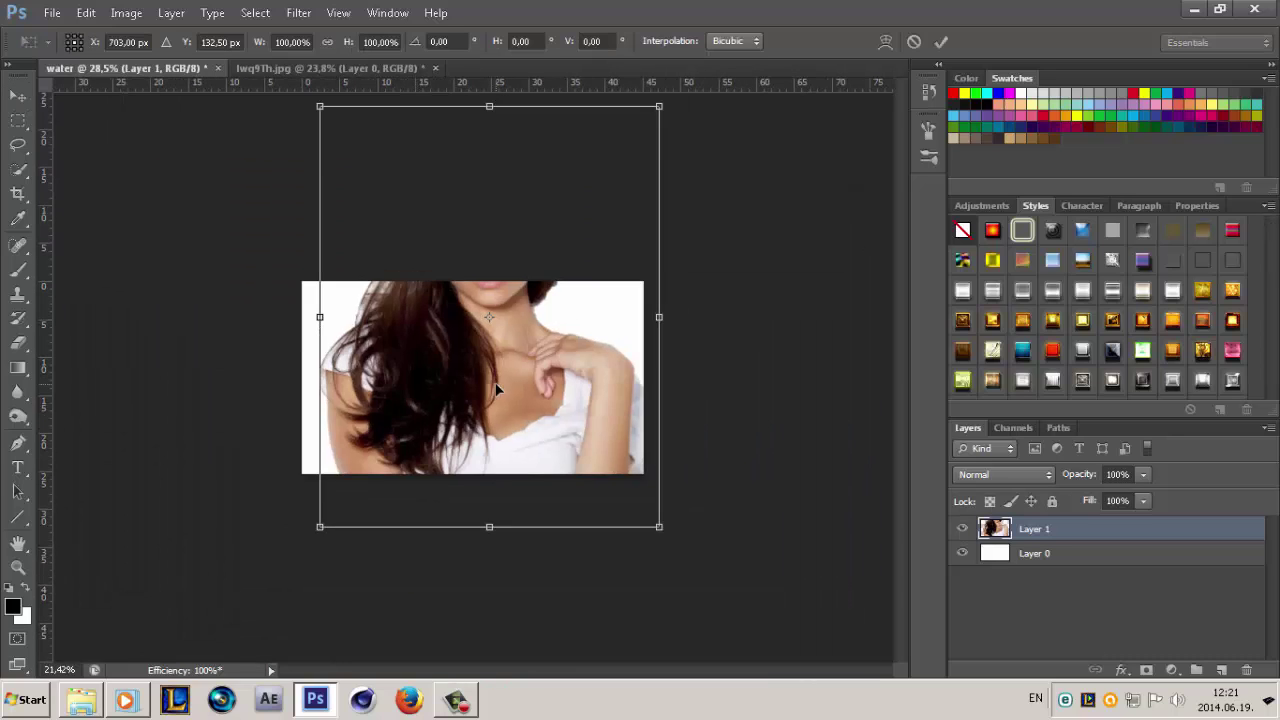
Scale the woman to about 36%, place her bottom middle, commit, and hide Layer 1
drag(601, 193, 441, 381)
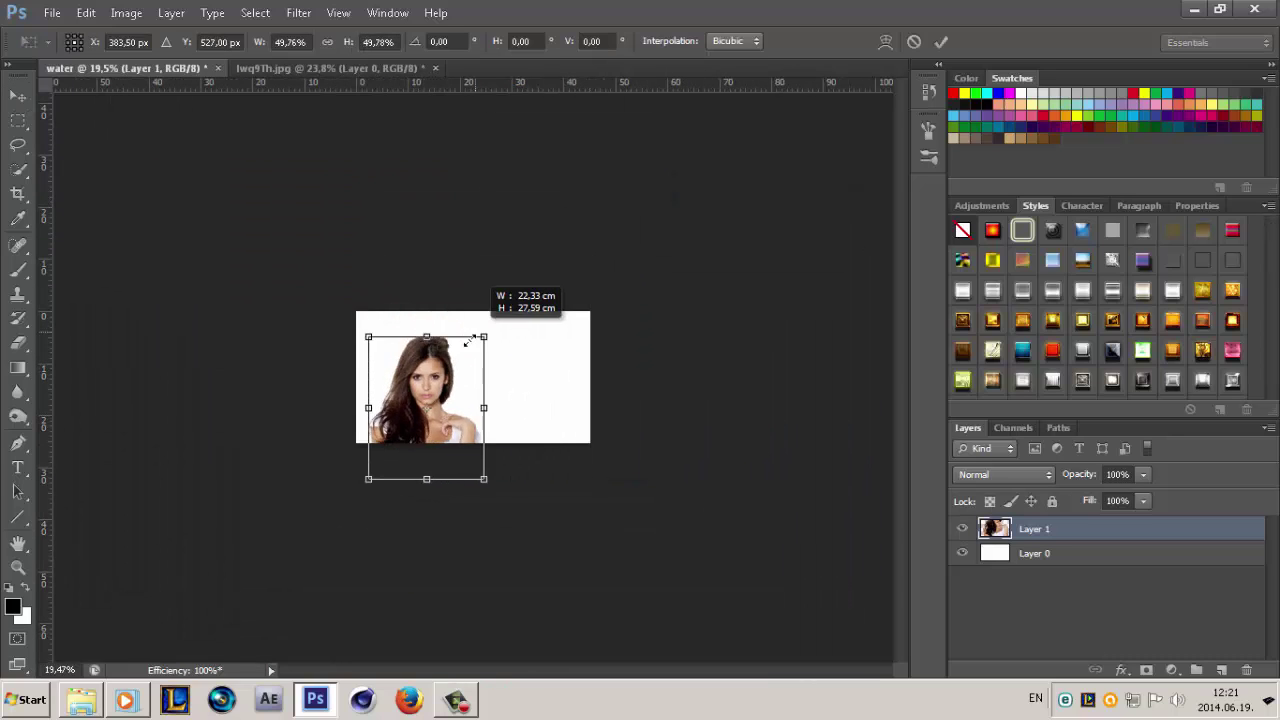
drag(397, 432, 465, 397)
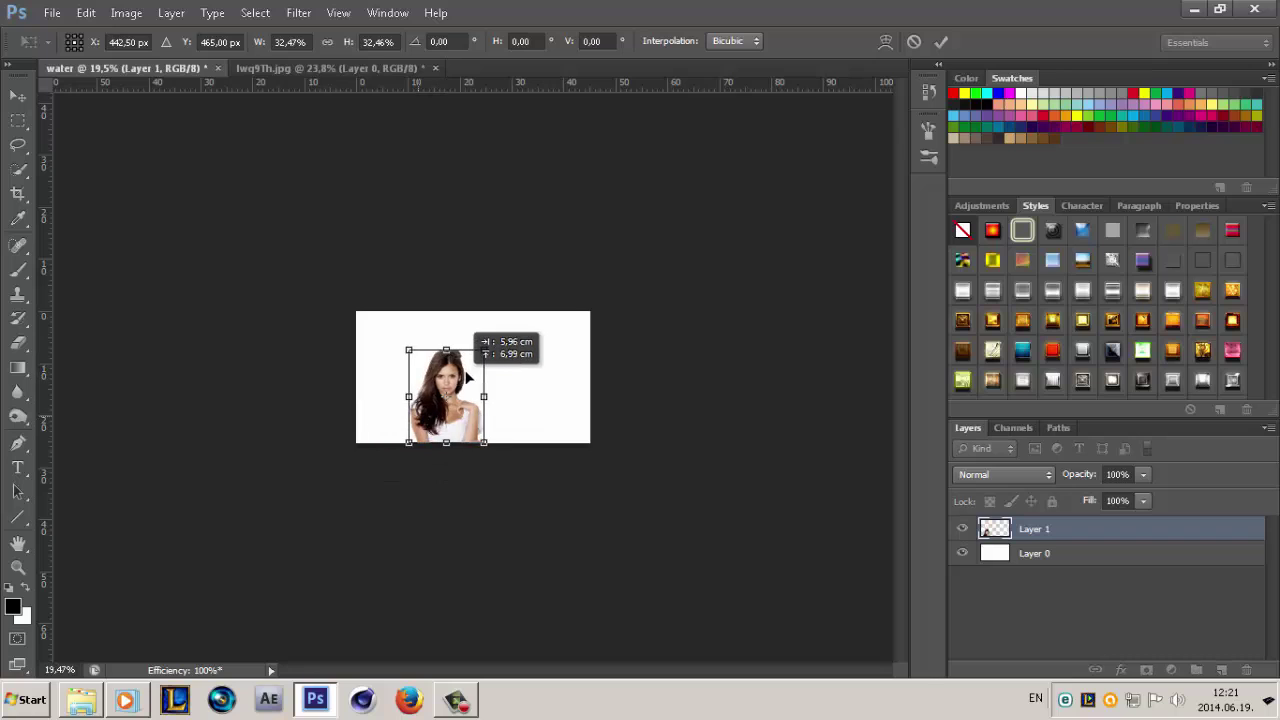
scroll(463, 396, up, 6)
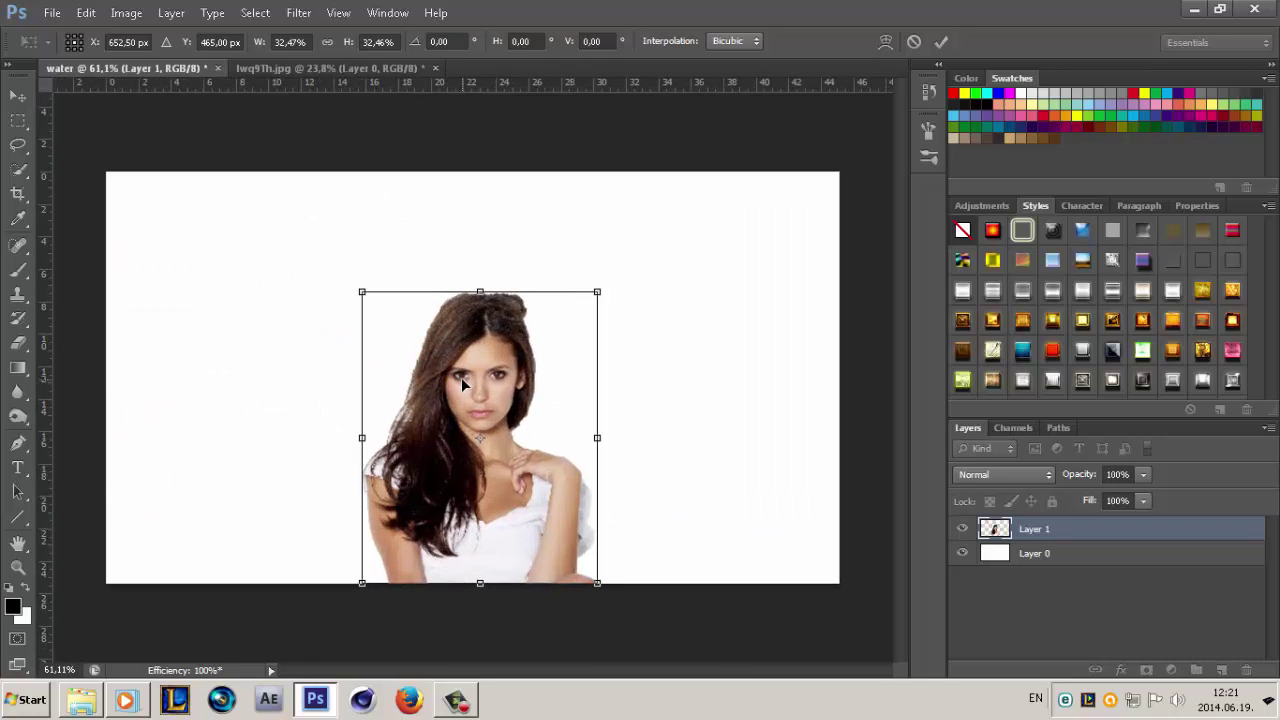
drag(599, 290, 624, 268)
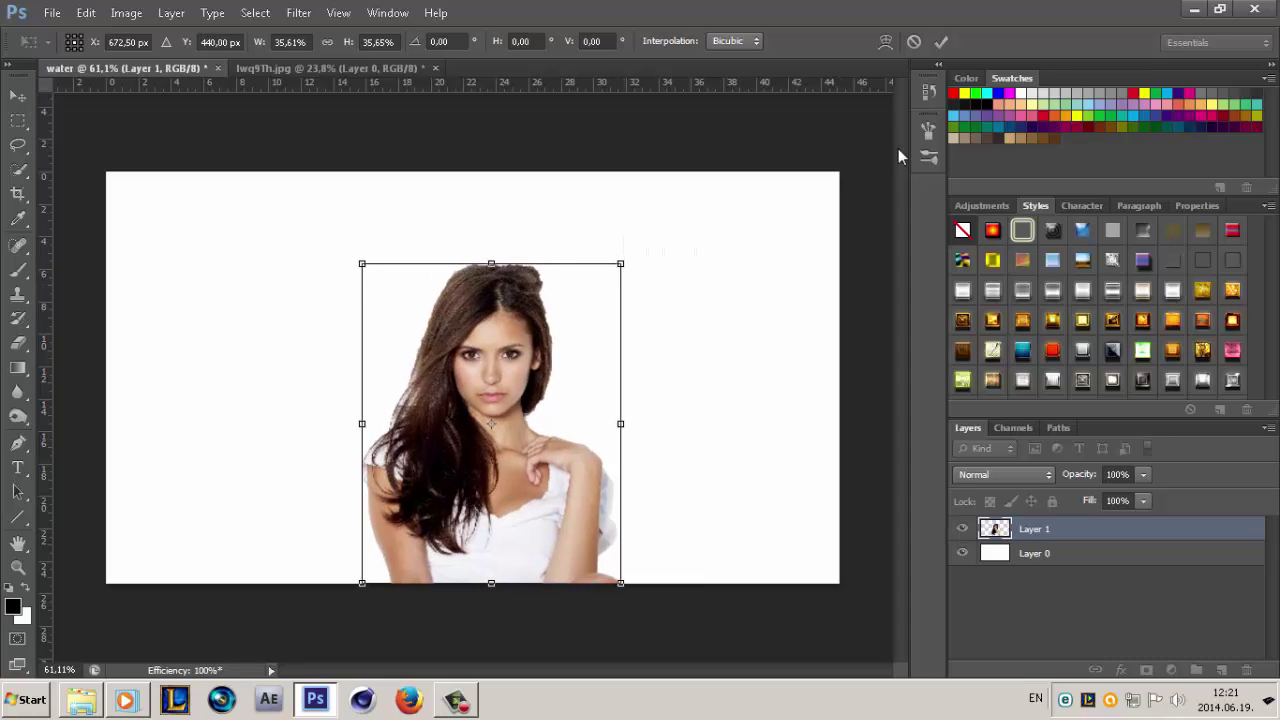
click(941, 42)
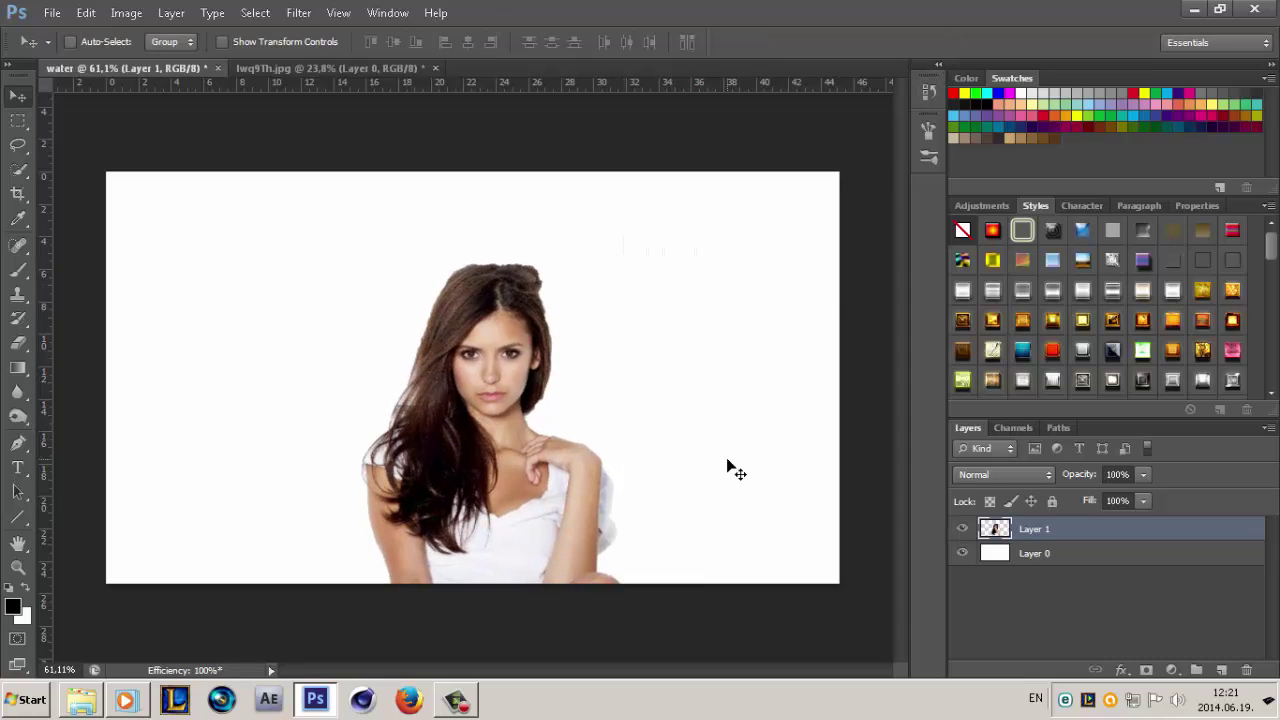
click(963, 530)
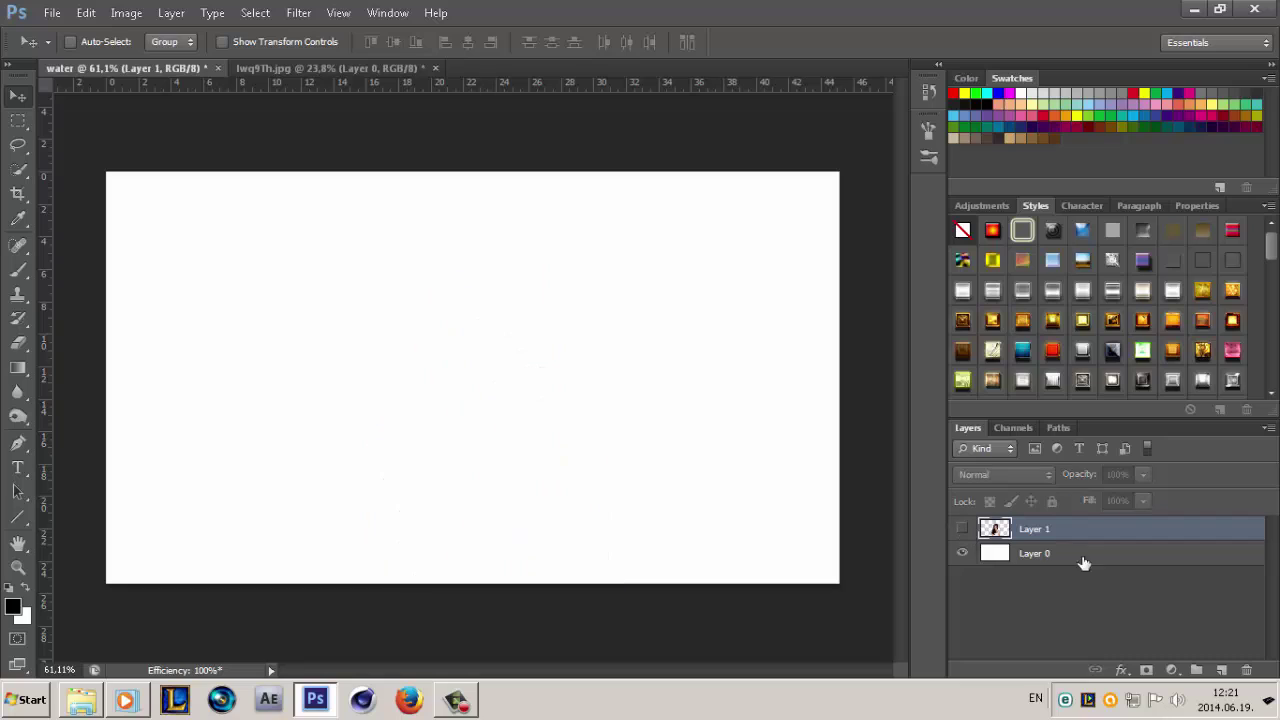
Apply a Texturizer Canvas texture at 150% scaling and relief 3 to Layer 0
click(1068, 555)
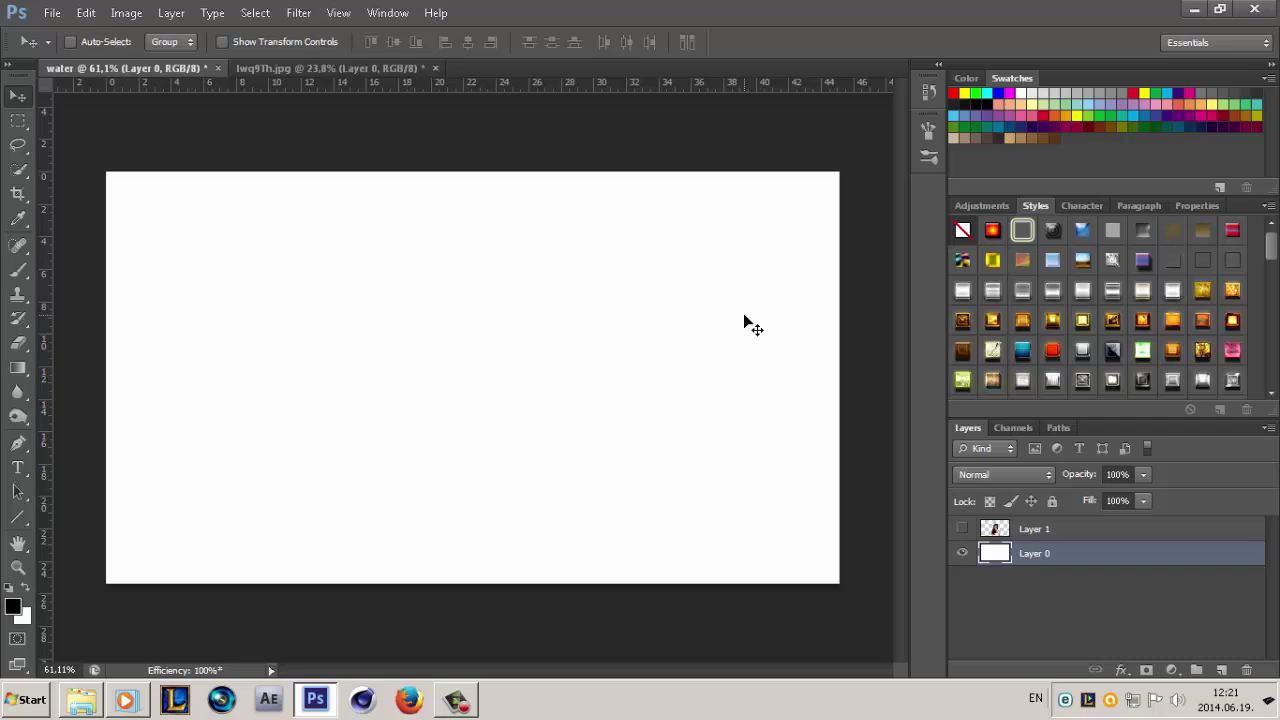
click(298, 14)
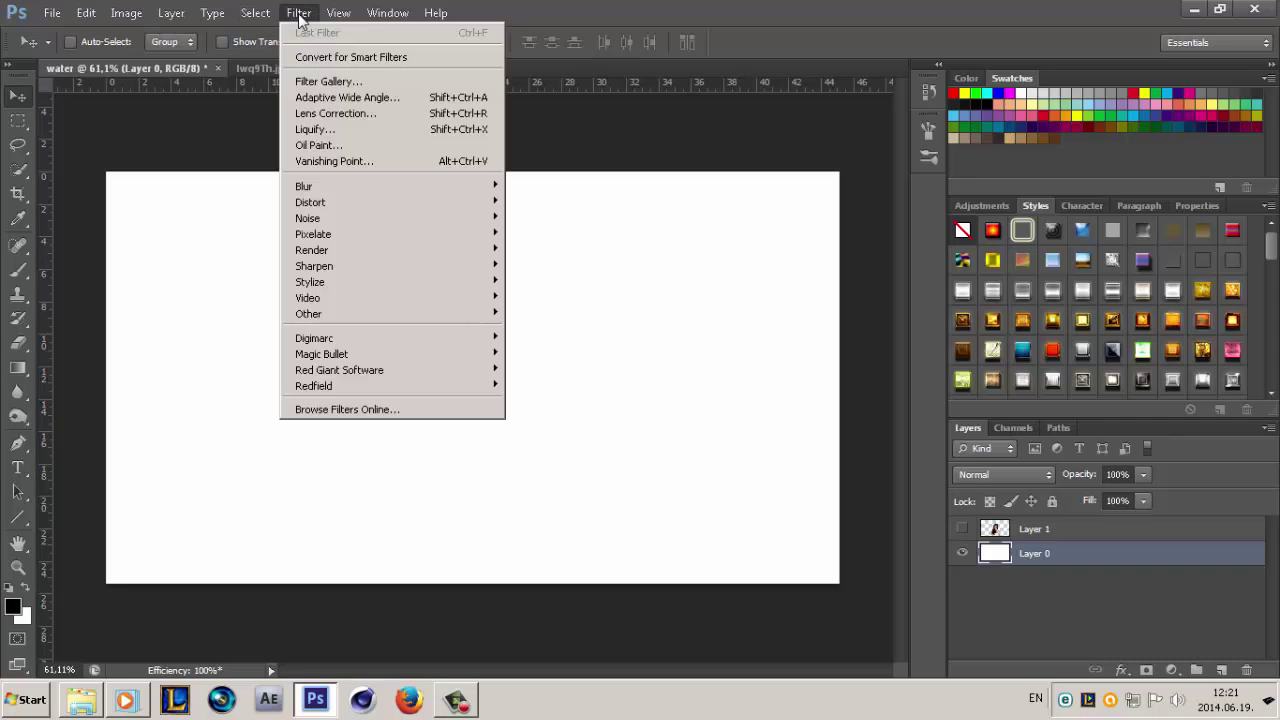
click(325, 80)
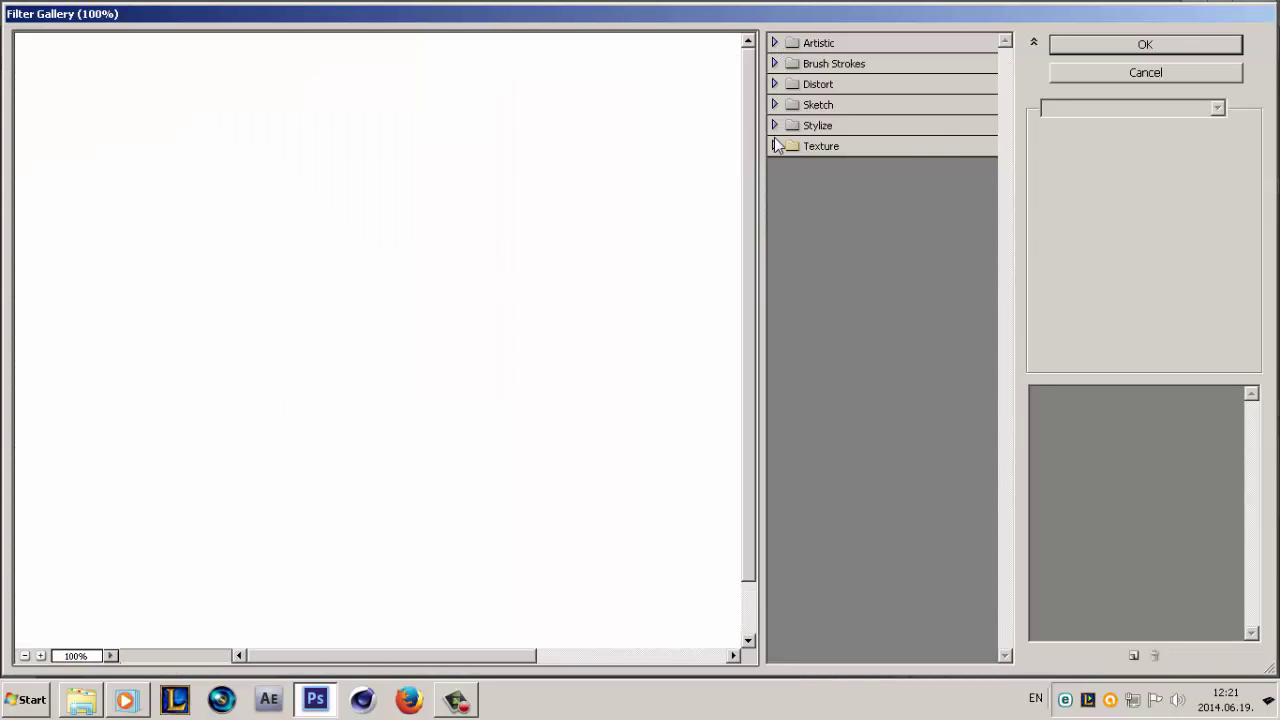
click(775, 146)
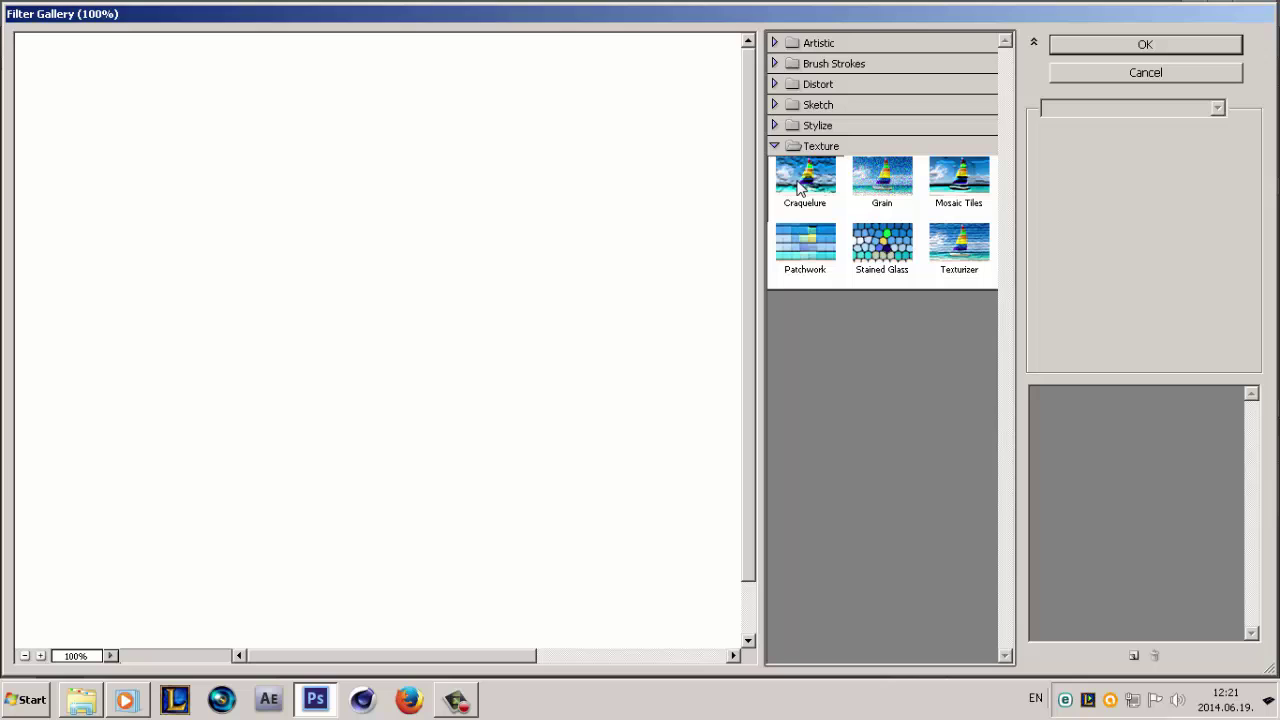
click(947, 262)
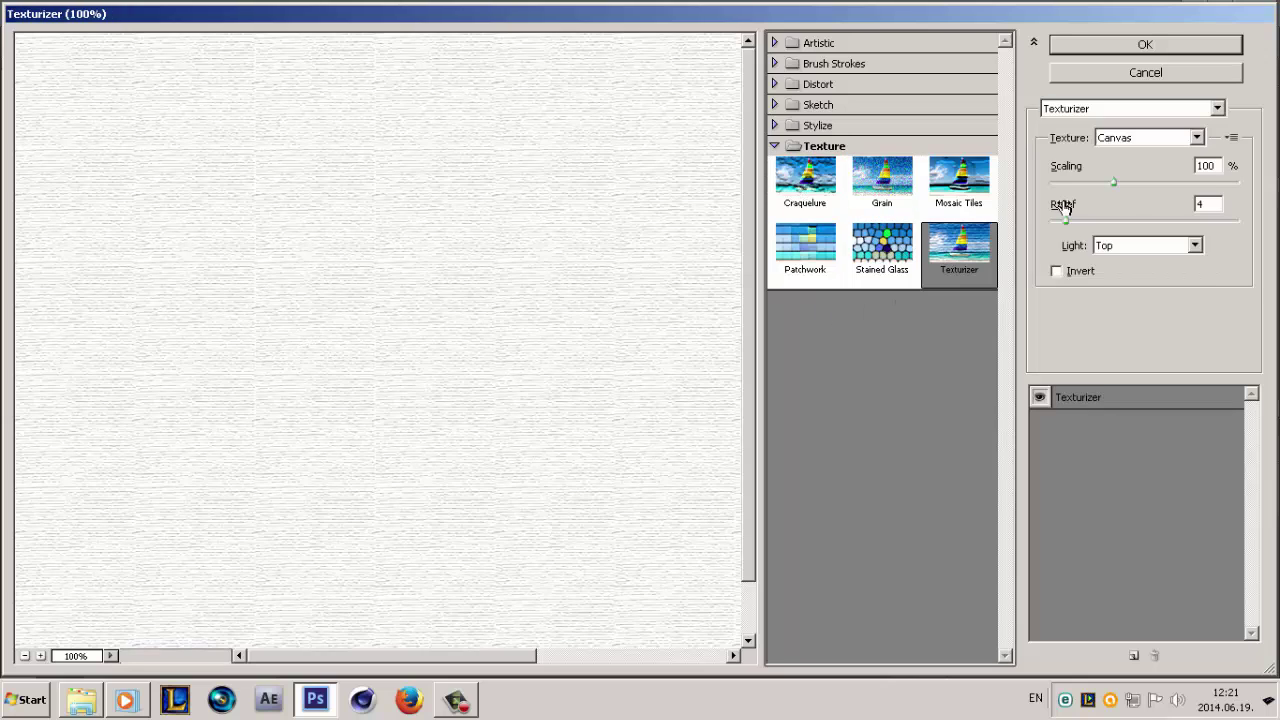
double_click(1207, 165)
text(150)
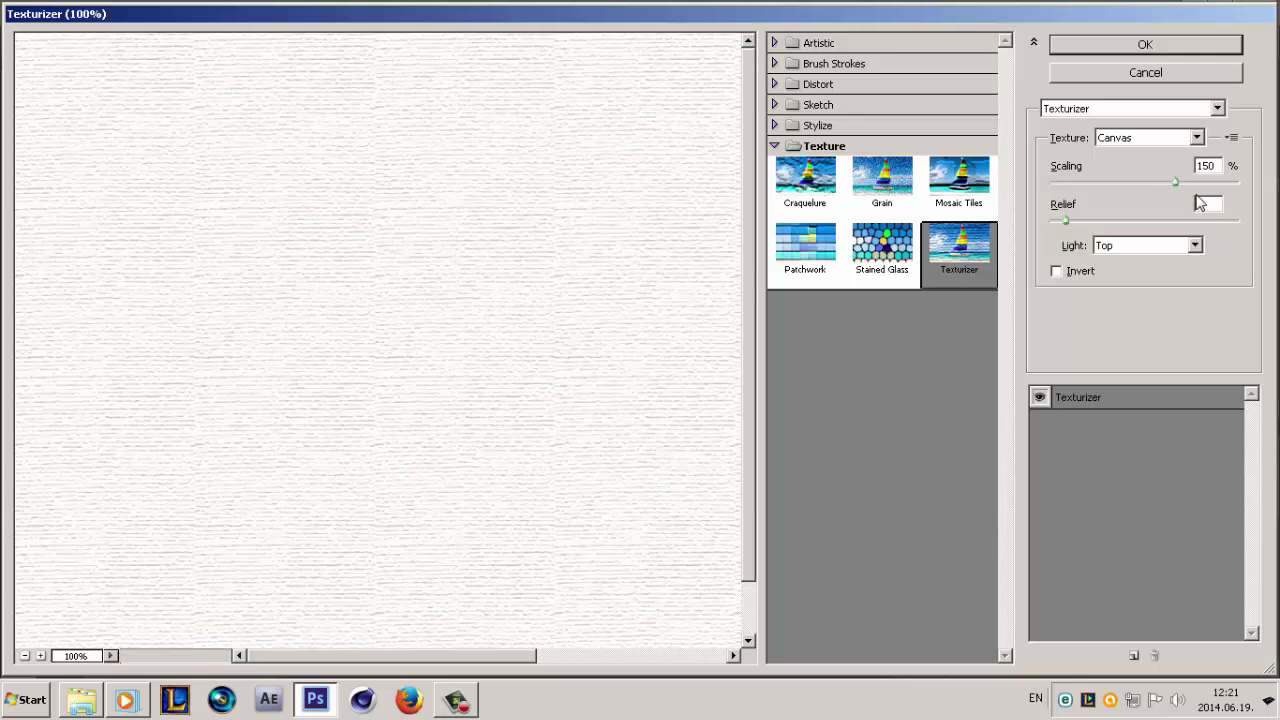
double_click(1200, 203)
click(1124, 52)
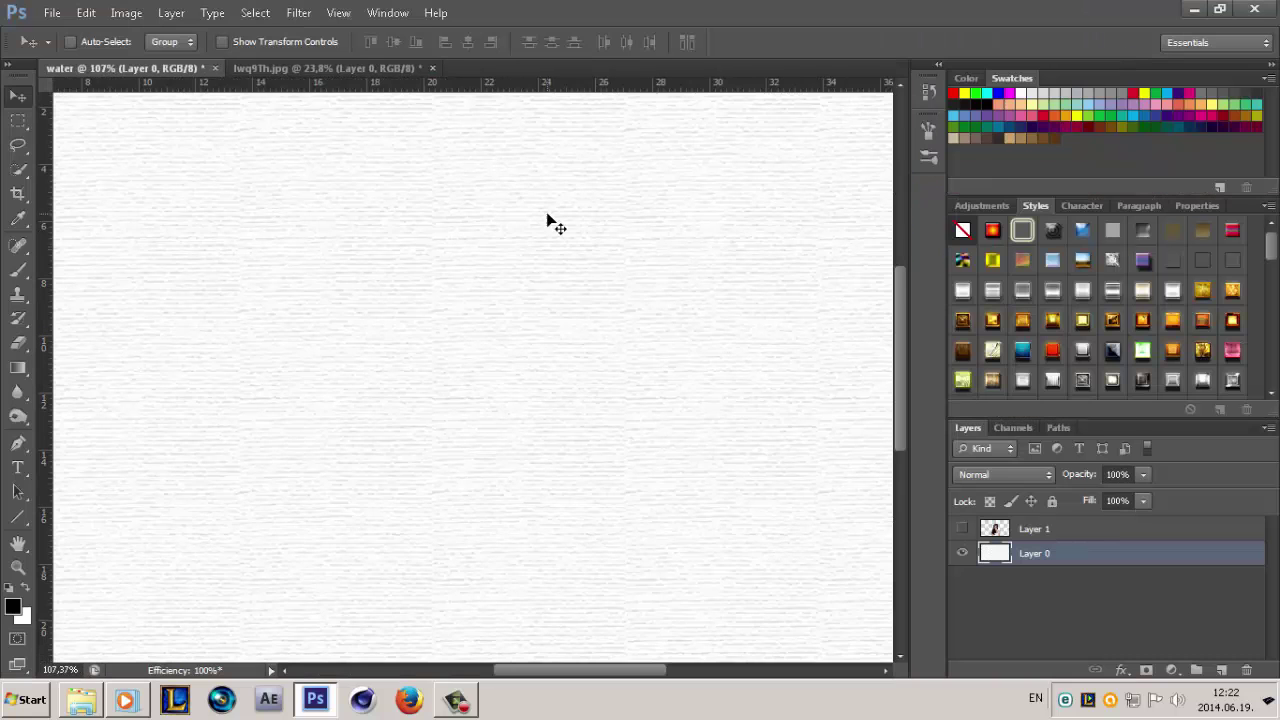
Show Layer 1 again, choose the Rectangular Marquee tool and make Layer 1 active
scroll(516, 238, down, 4)
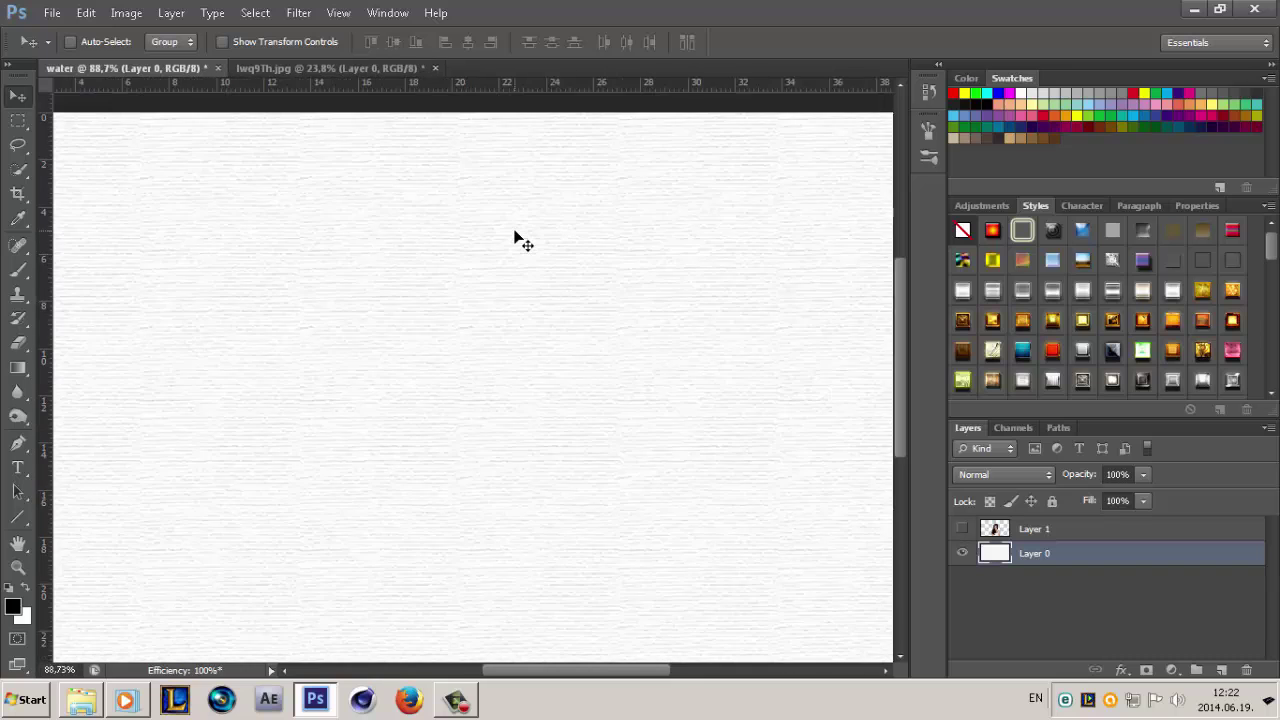
scroll(517, 237, down, 1)
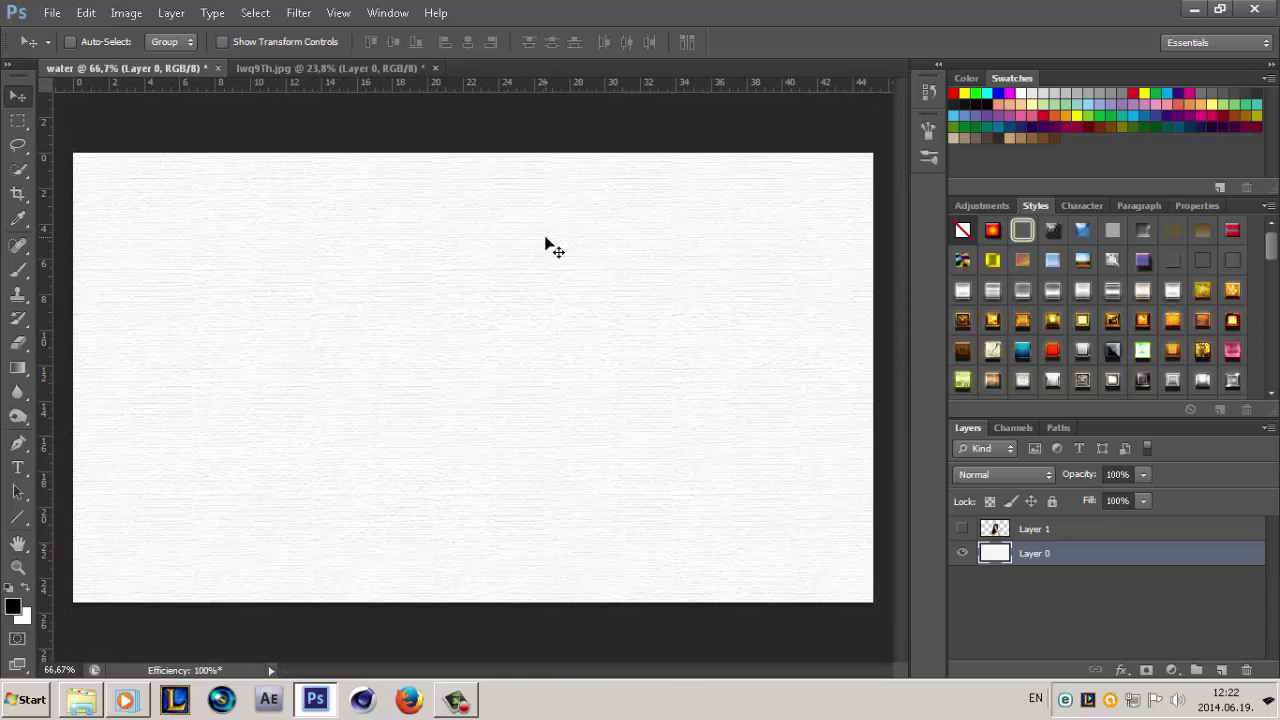
click(962, 528)
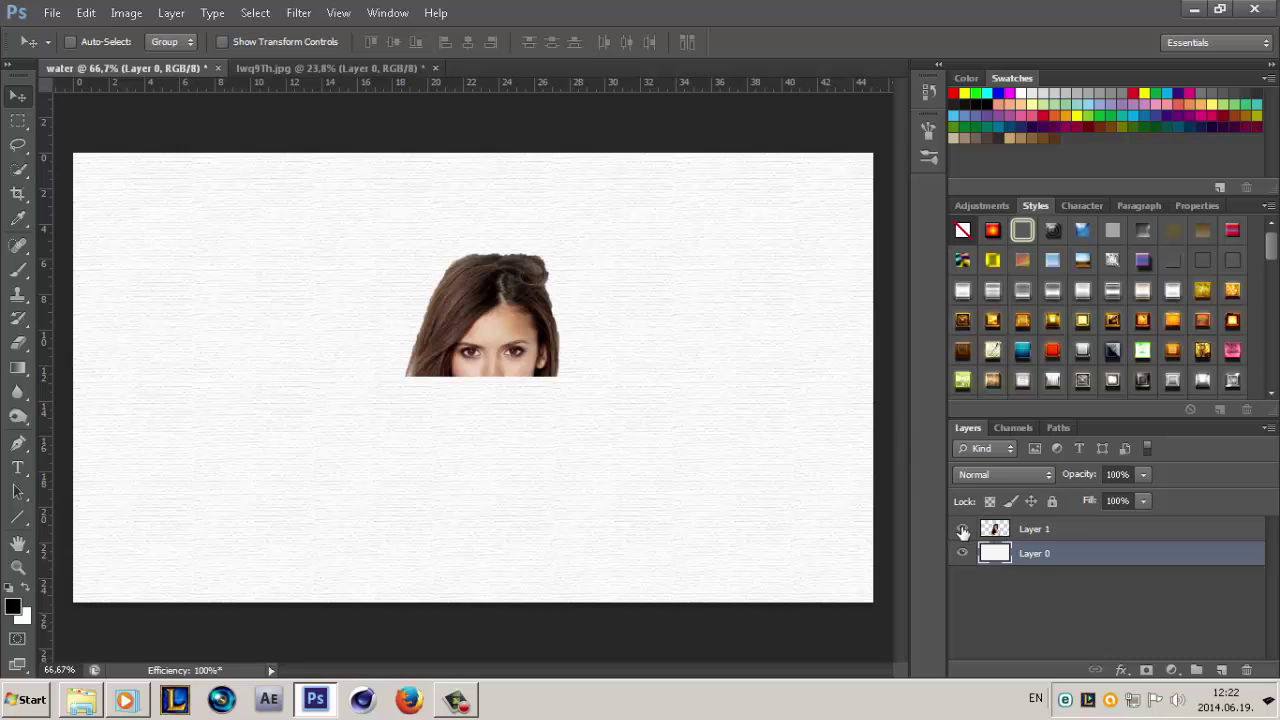
scroll(489, 229, up, 3)
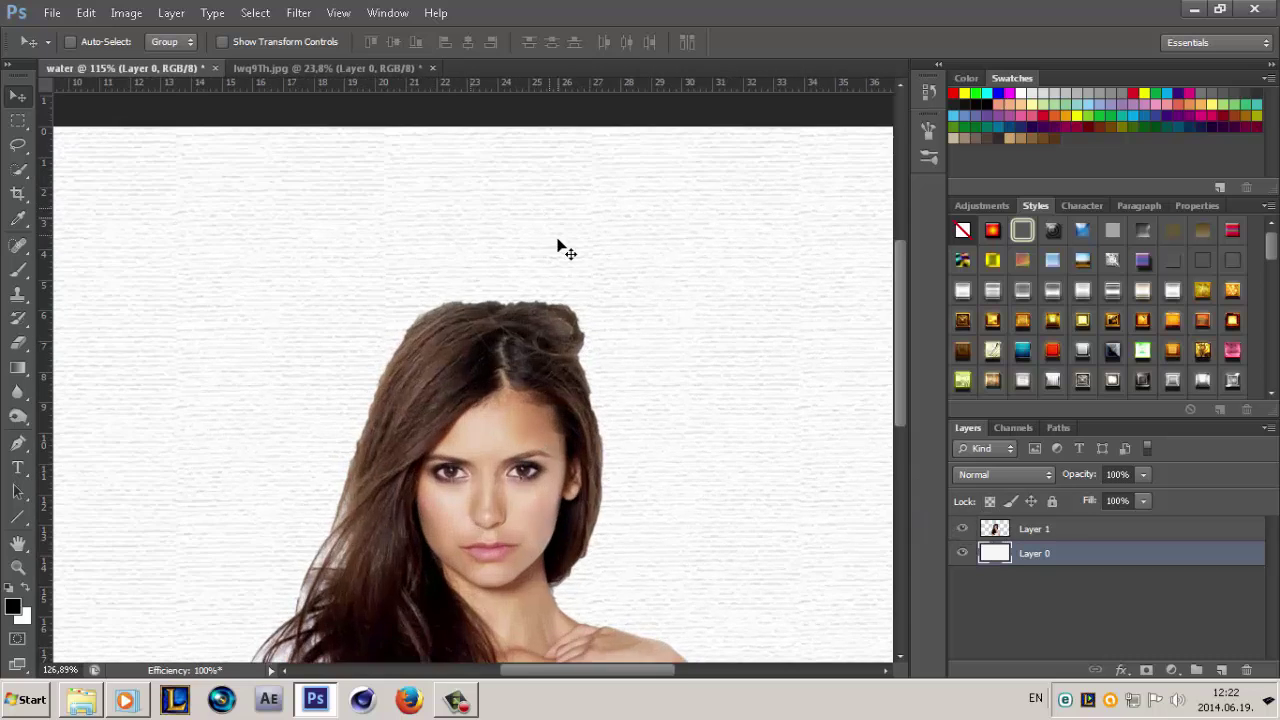
scroll(563, 249, up, 3)
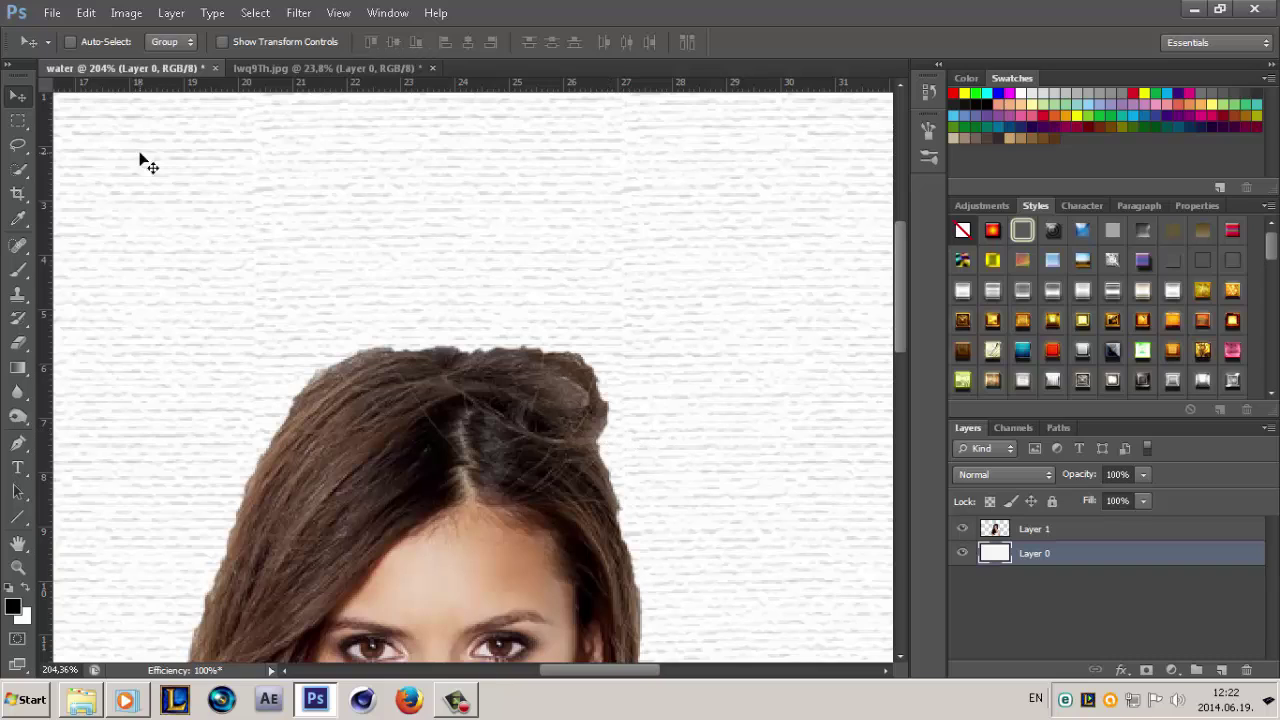
click(18, 120)
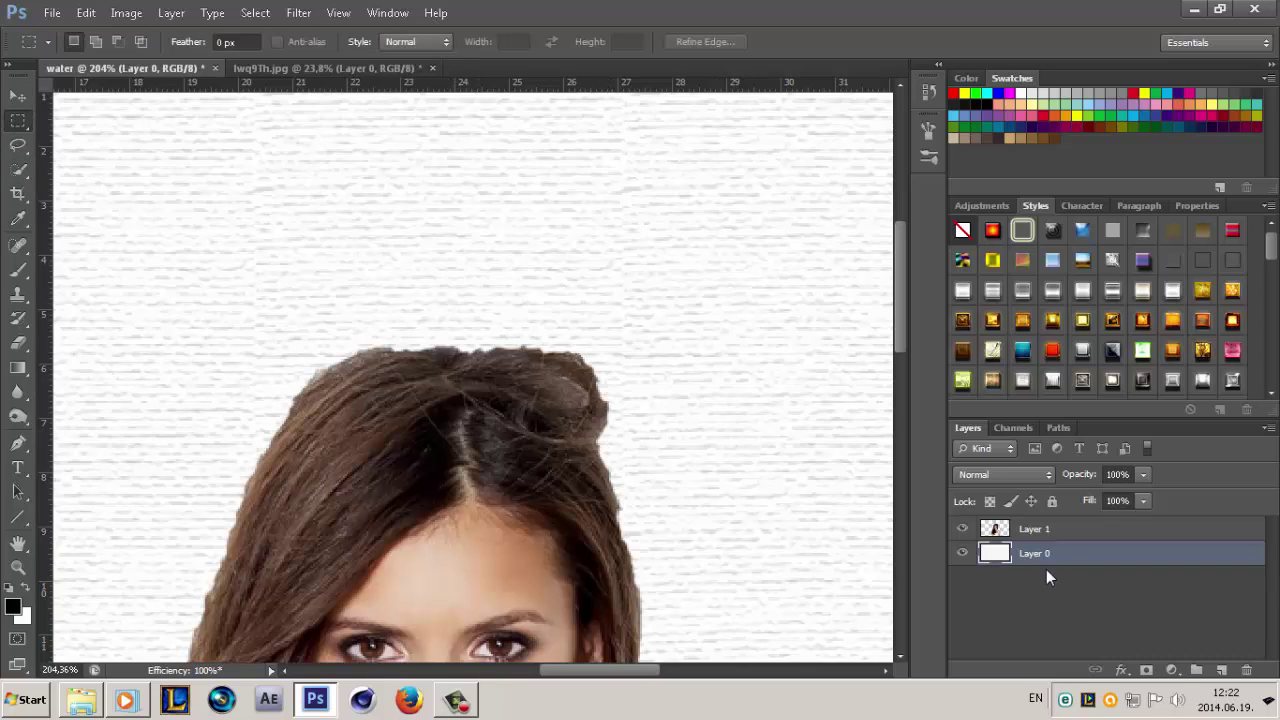
click(1068, 528)
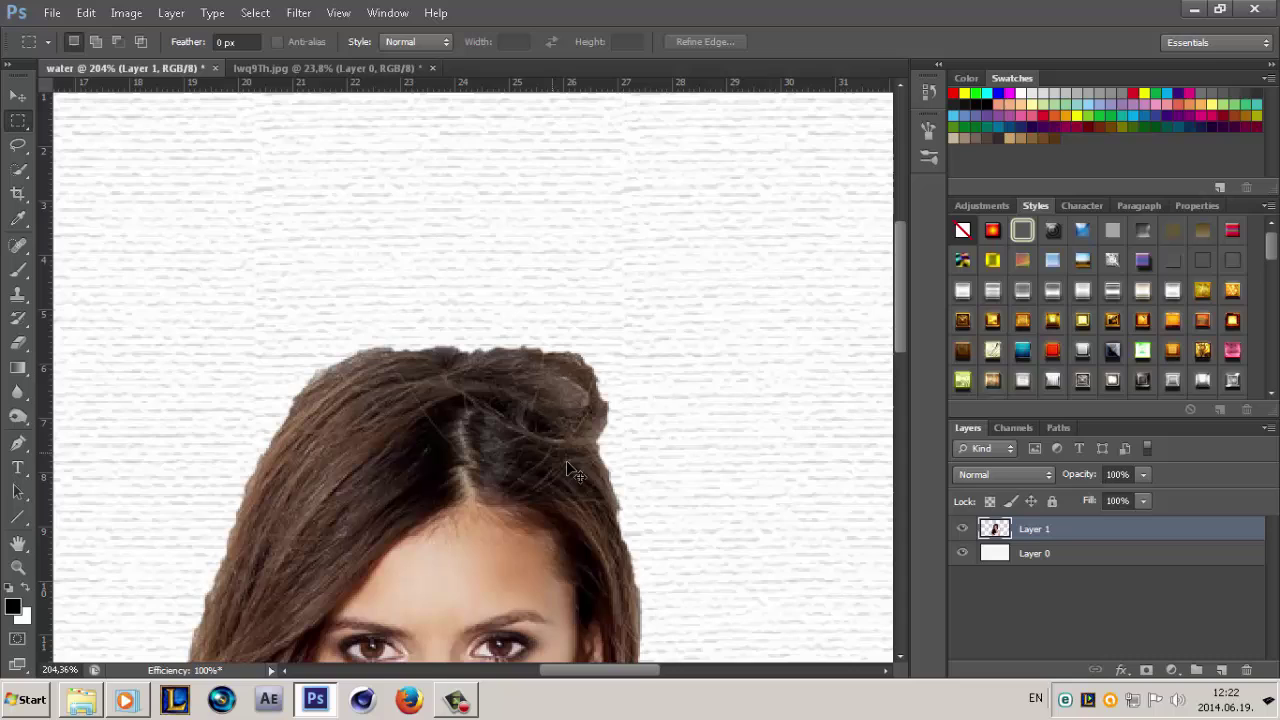
Load Layer 1's outline as a selection and set the Refine Edge radius to 30 px
ctrl+click(994, 528)
click(690, 42)
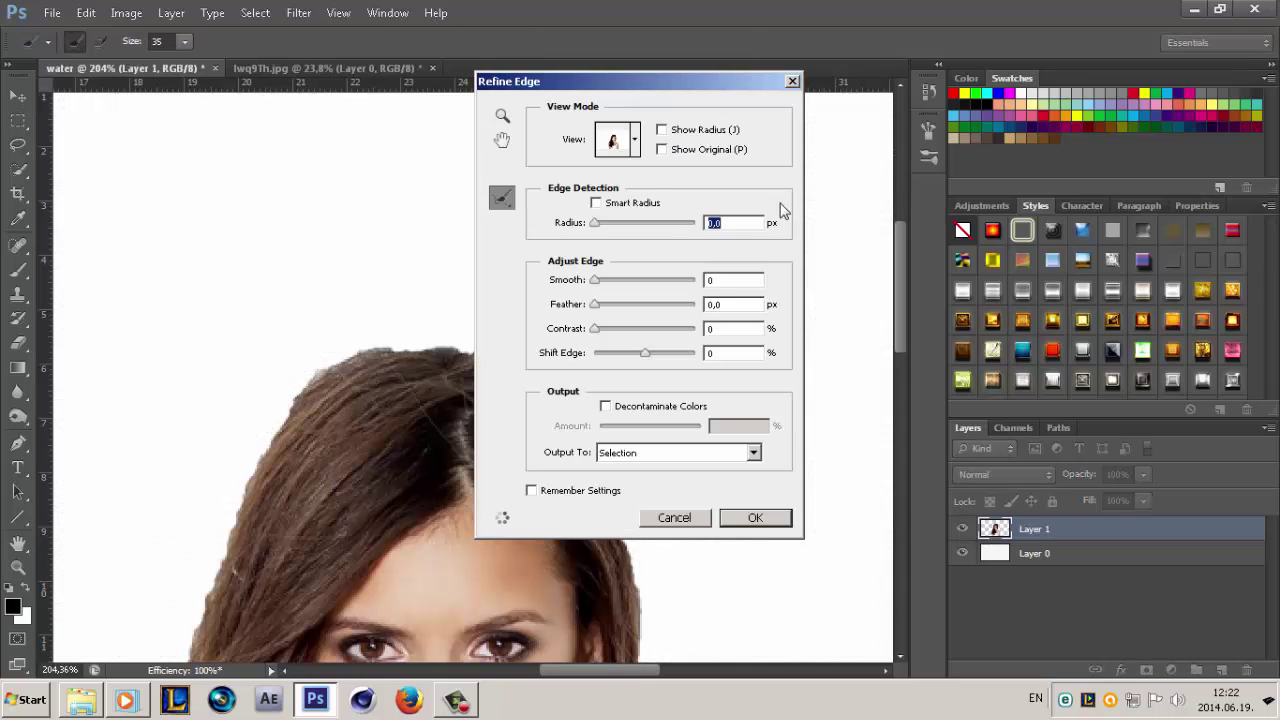
mouse_move(595, 226)
mouse_down()
mouse_move(620, 228)
mouse_move(604, 224)
mouse_up()
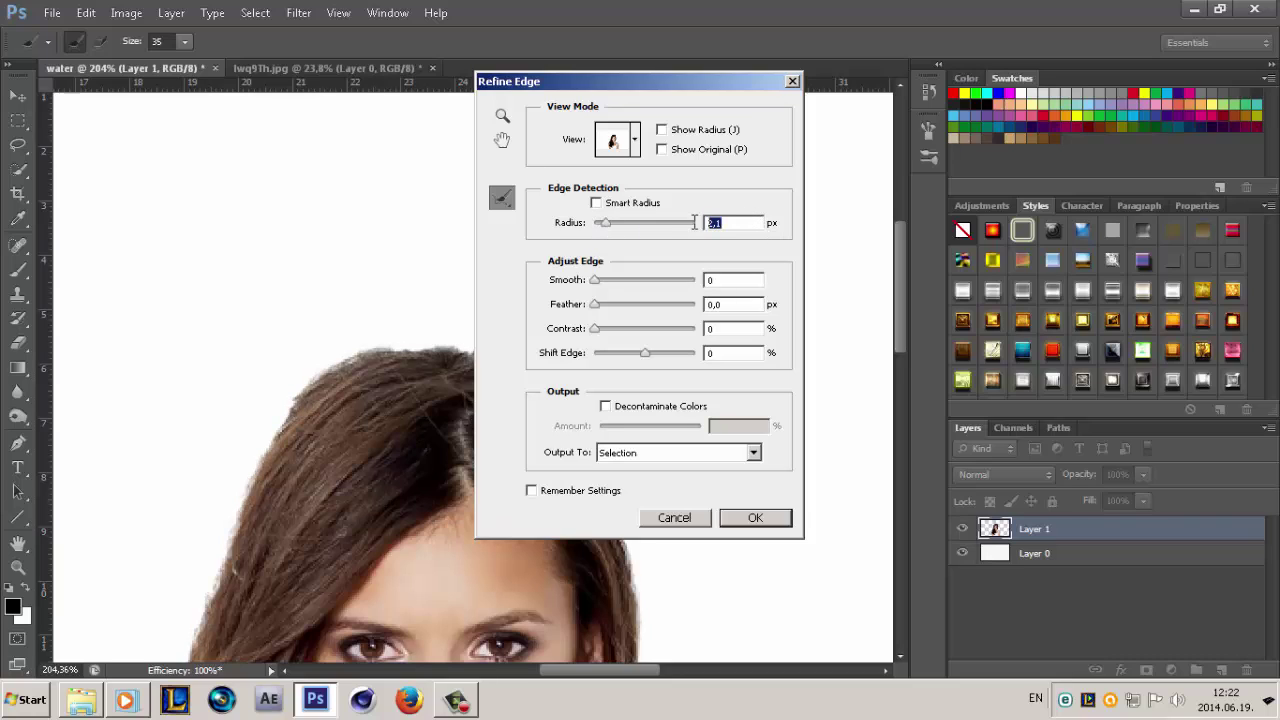
text(30)
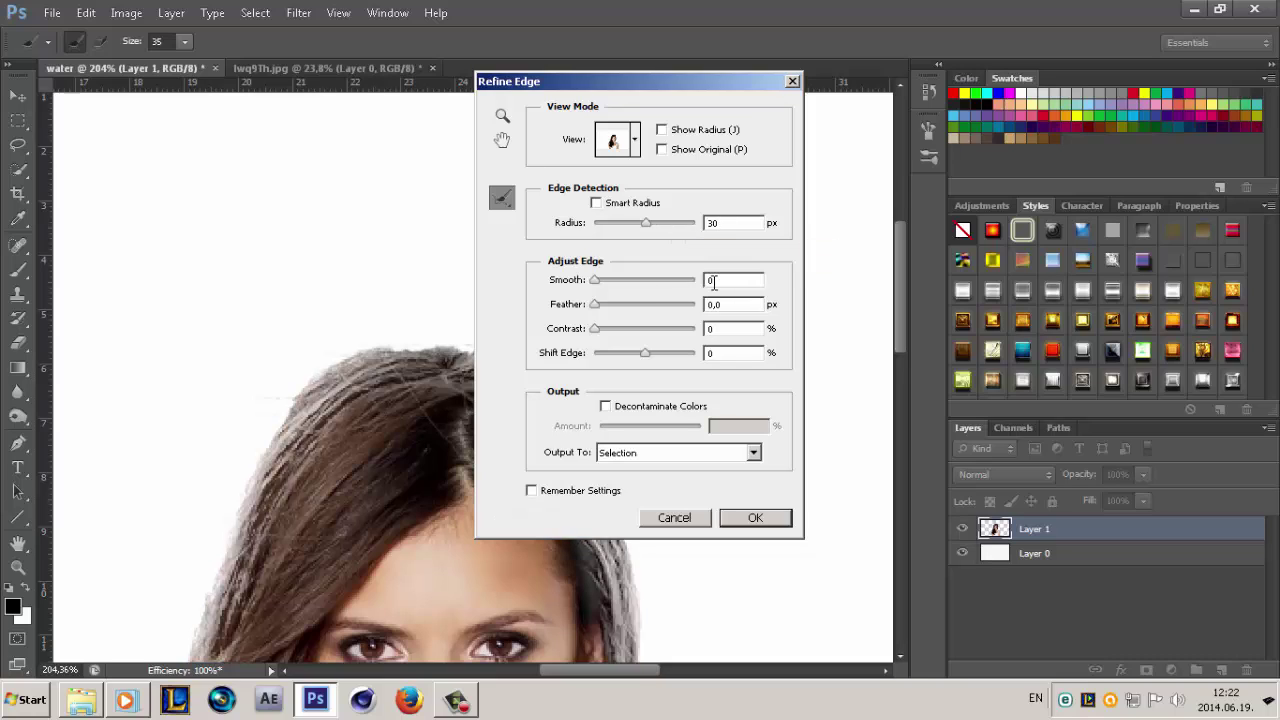
text(5)
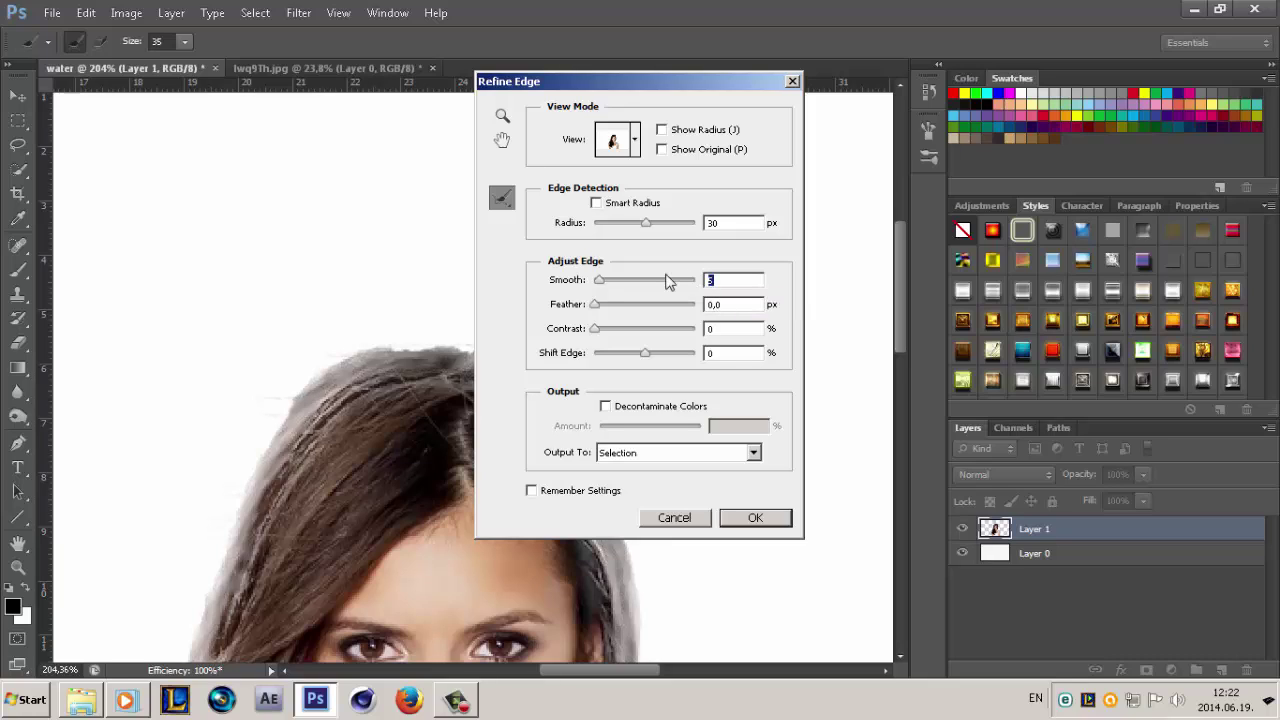
text(30)
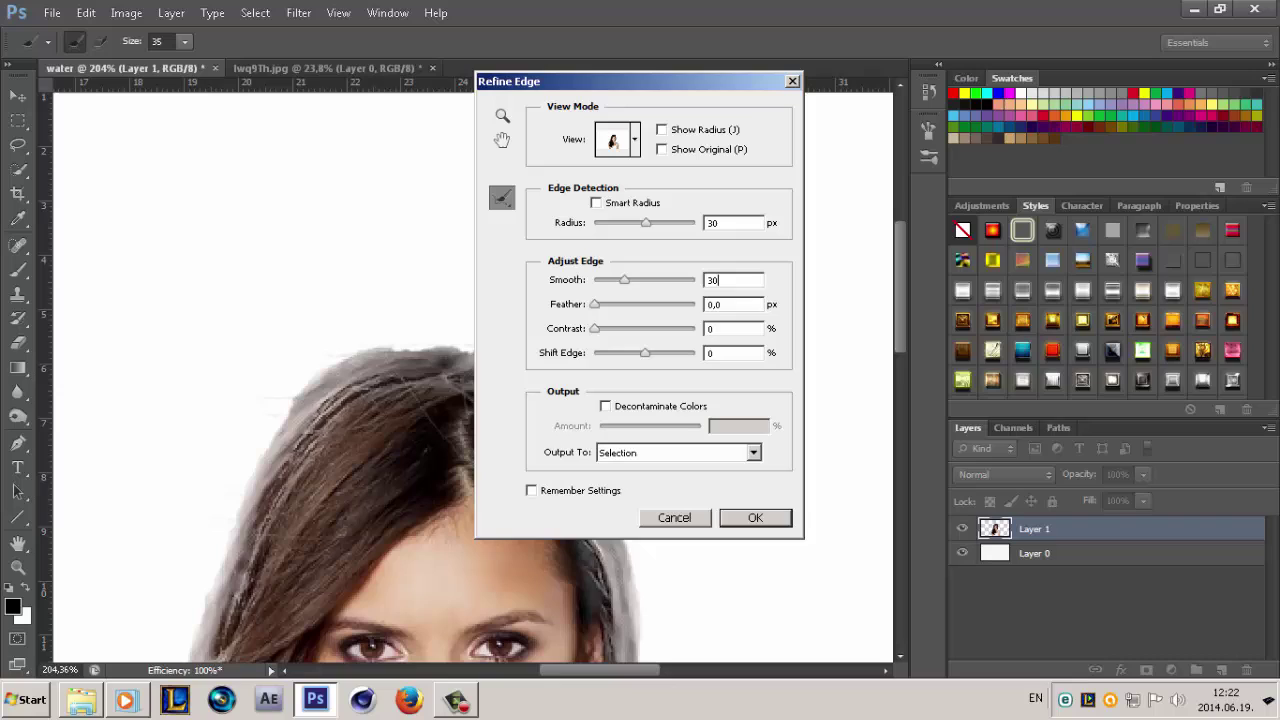
Set Refine Edge Smooth to 1 and Feather to 0.5 px
drag(730, 281, 692, 281)
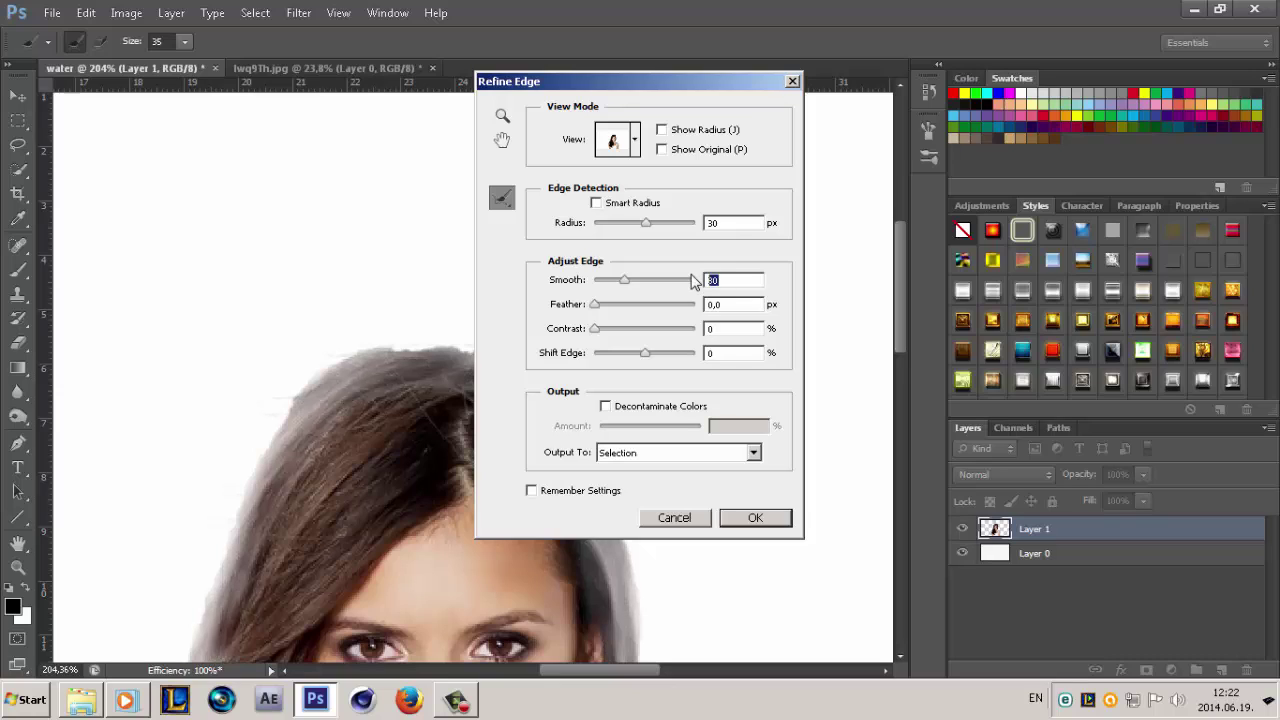
text(1)
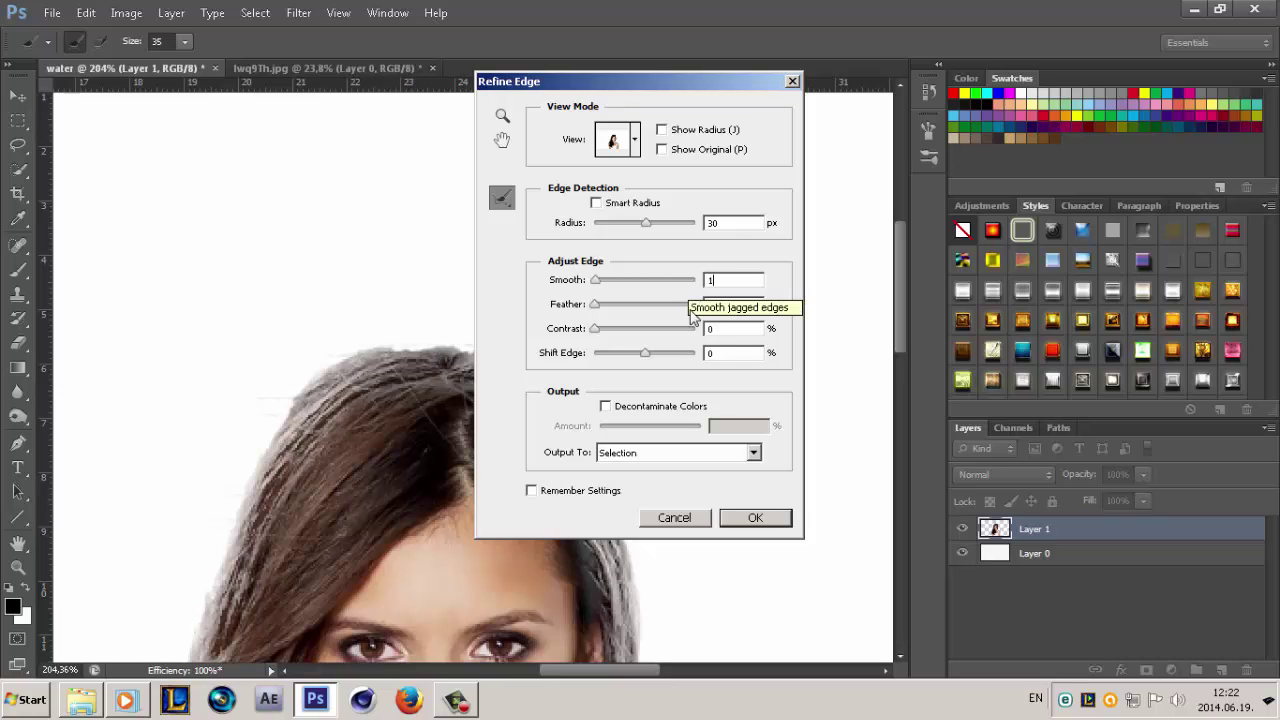
drag(728, 304, 668, 310)
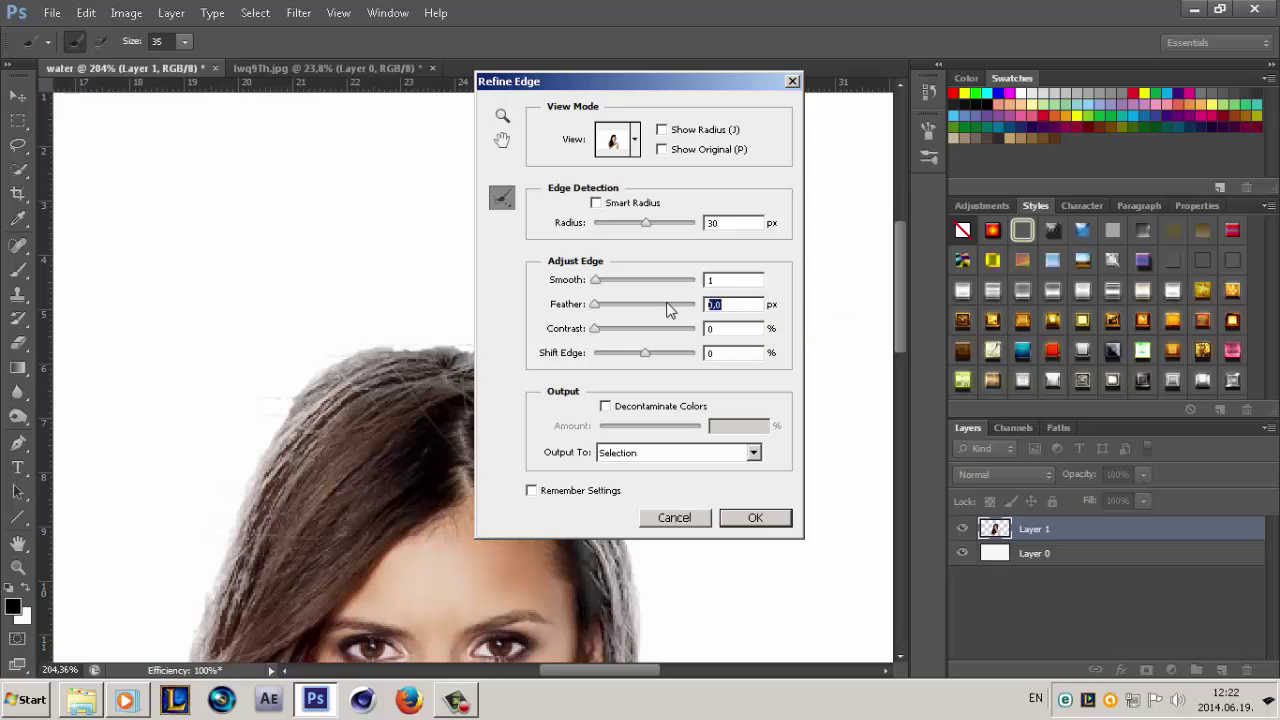
text(50)
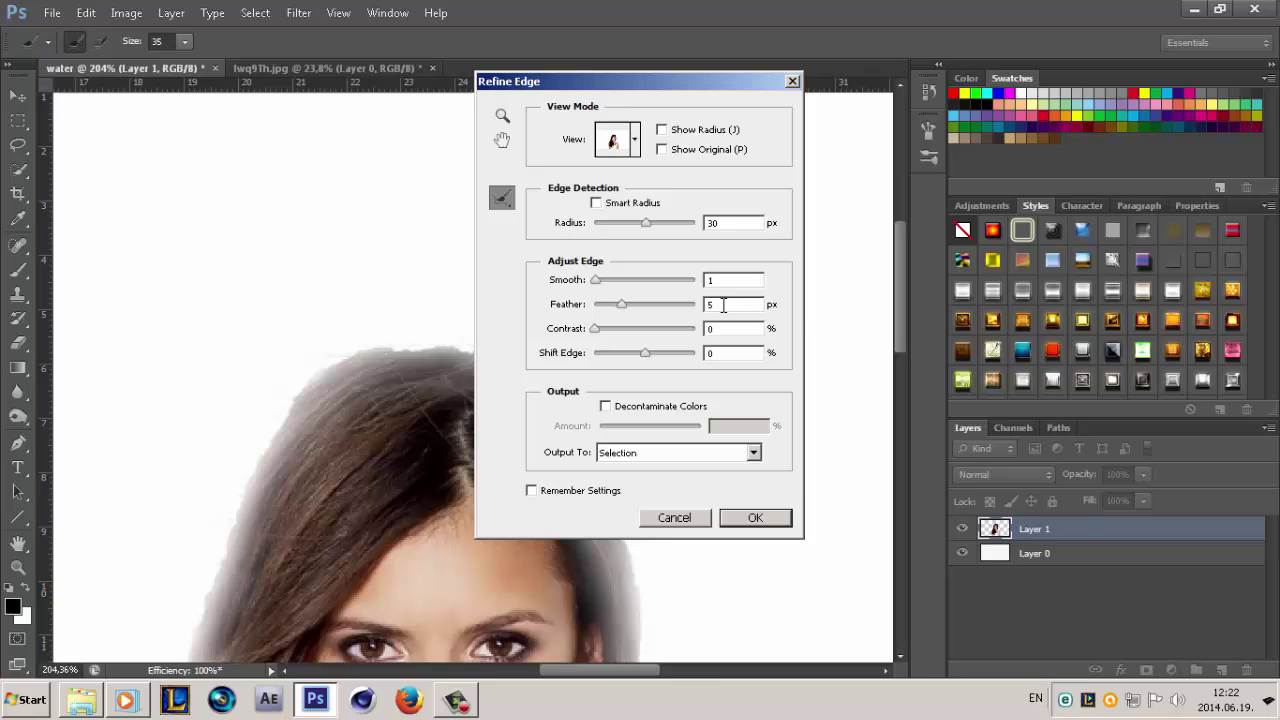
key(BackSpace)
text(3)
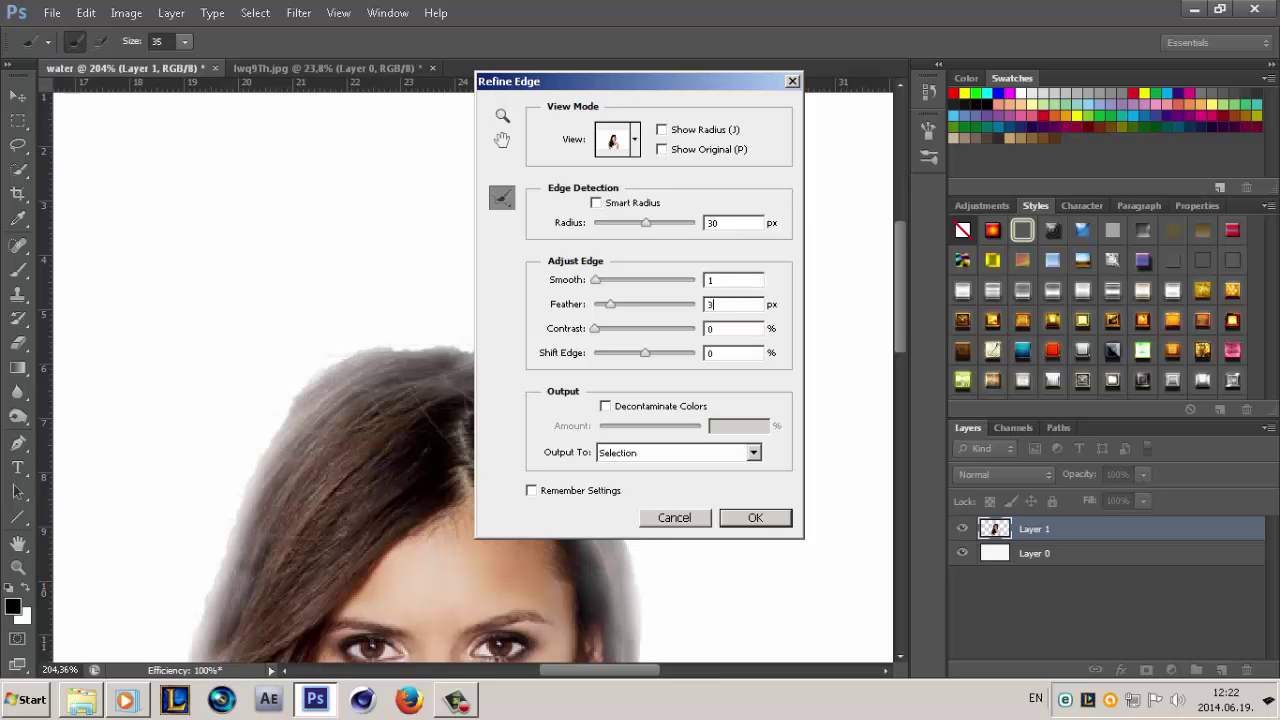
mouse_move(901, 307)
mouse_down()
mouse_move(906, 427)
mouse_move(903, 337)
mouse_up()
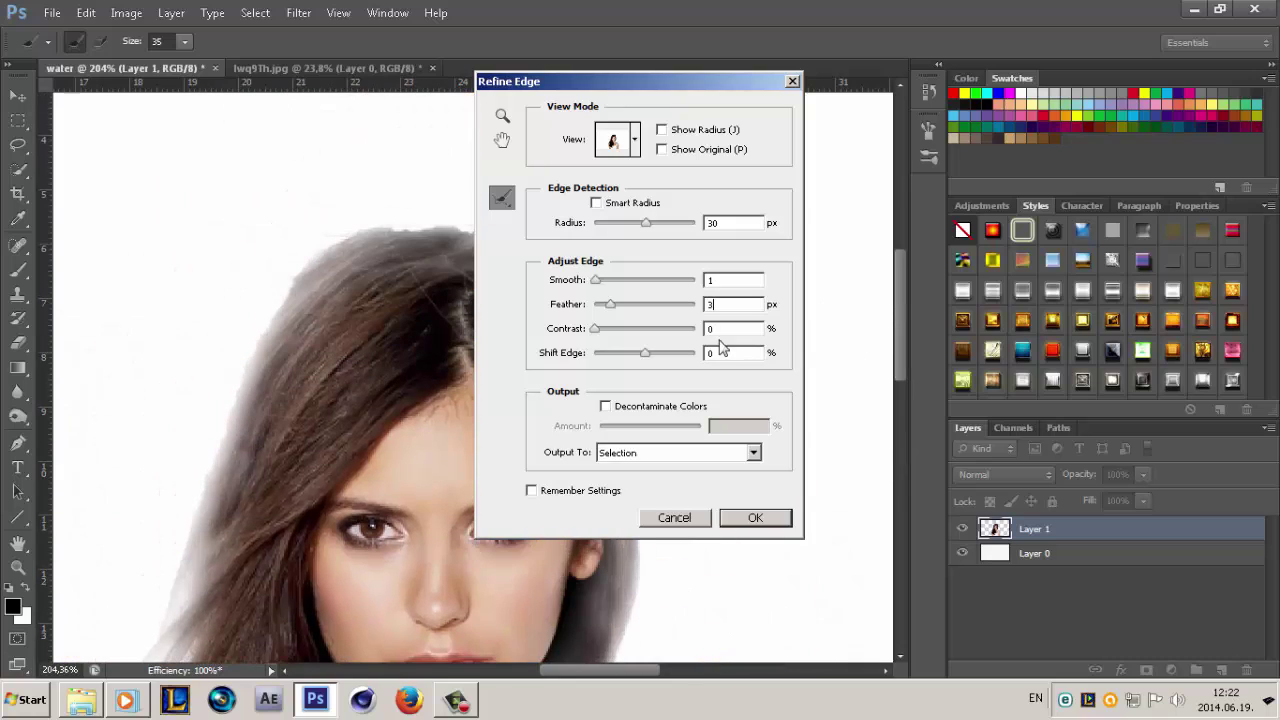
key(shift+Down)
key(shift+Down)
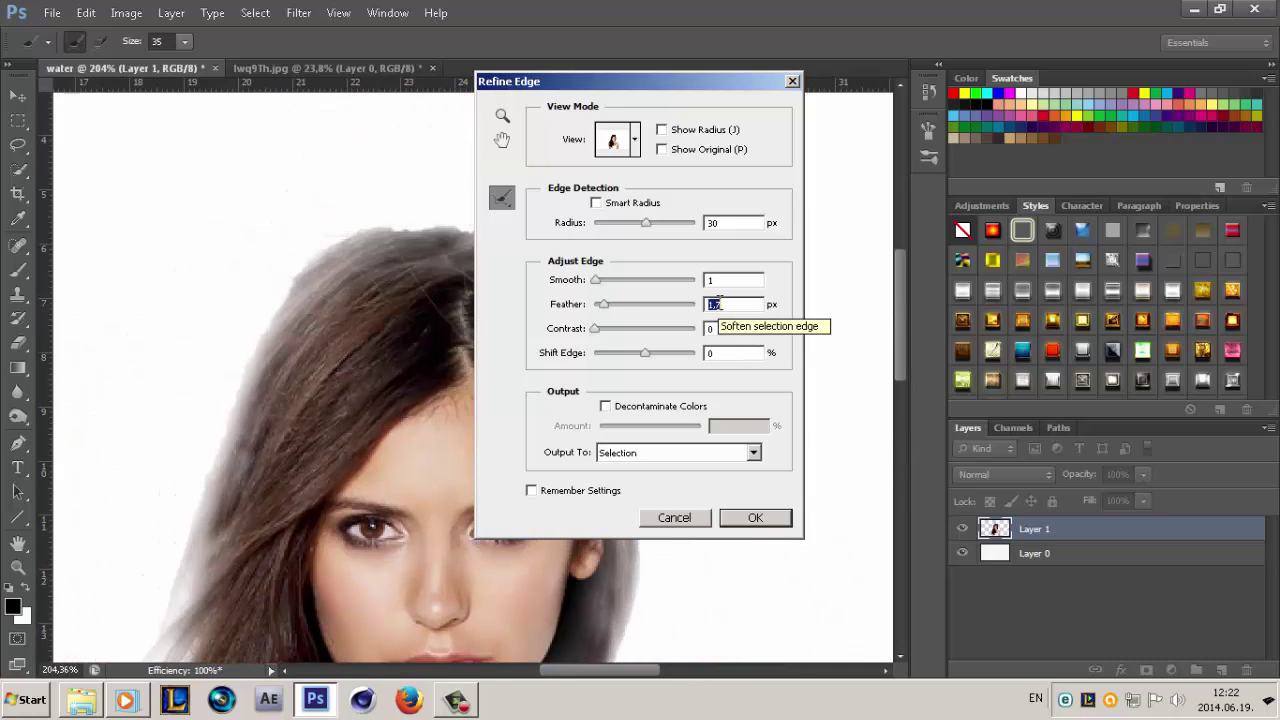
key(shift+Down)
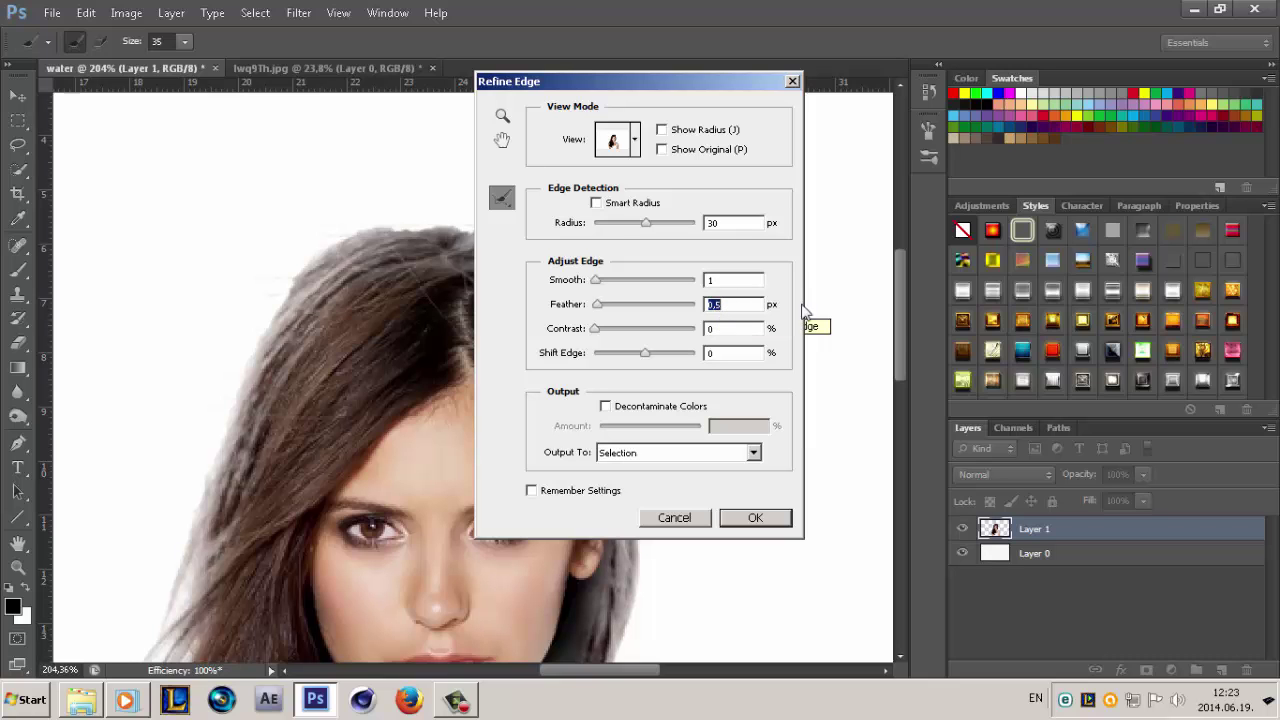
mouse_move(900, 304)
mouse_down()
mouse_move(905, 341)
mouse_move(893, 327)
mouse_up()
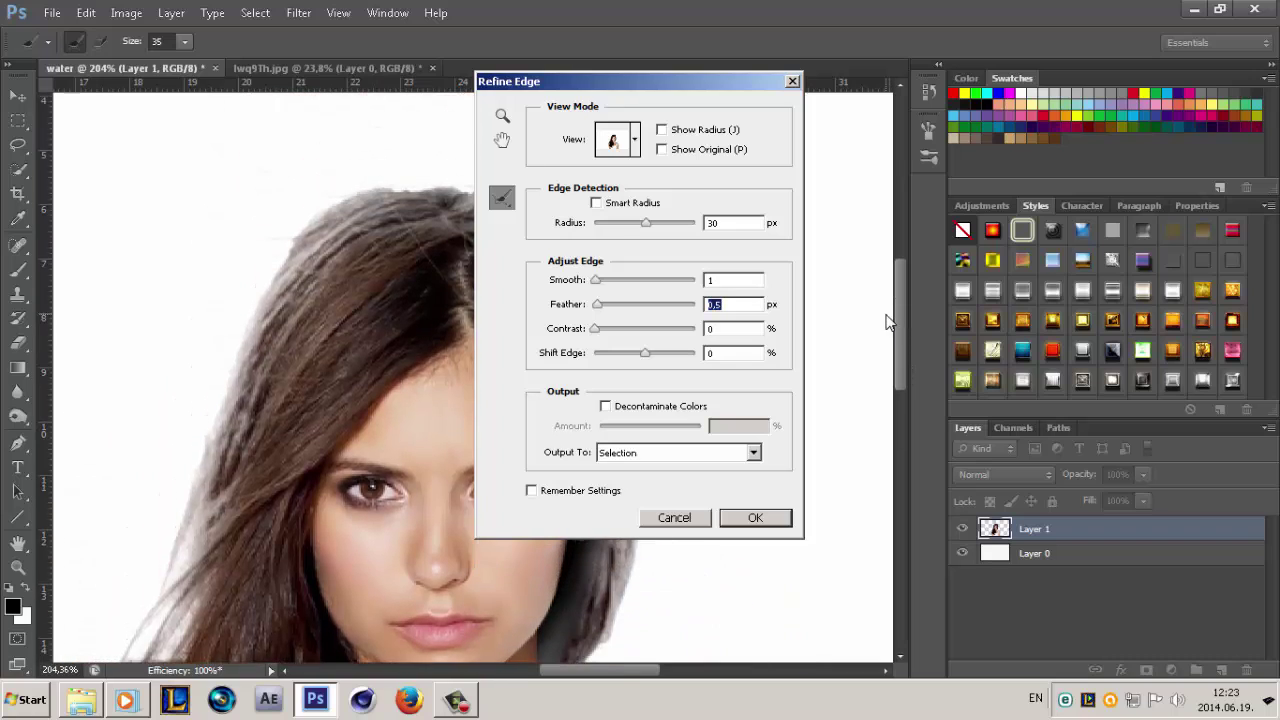
drag(893, 327, 893, 322)
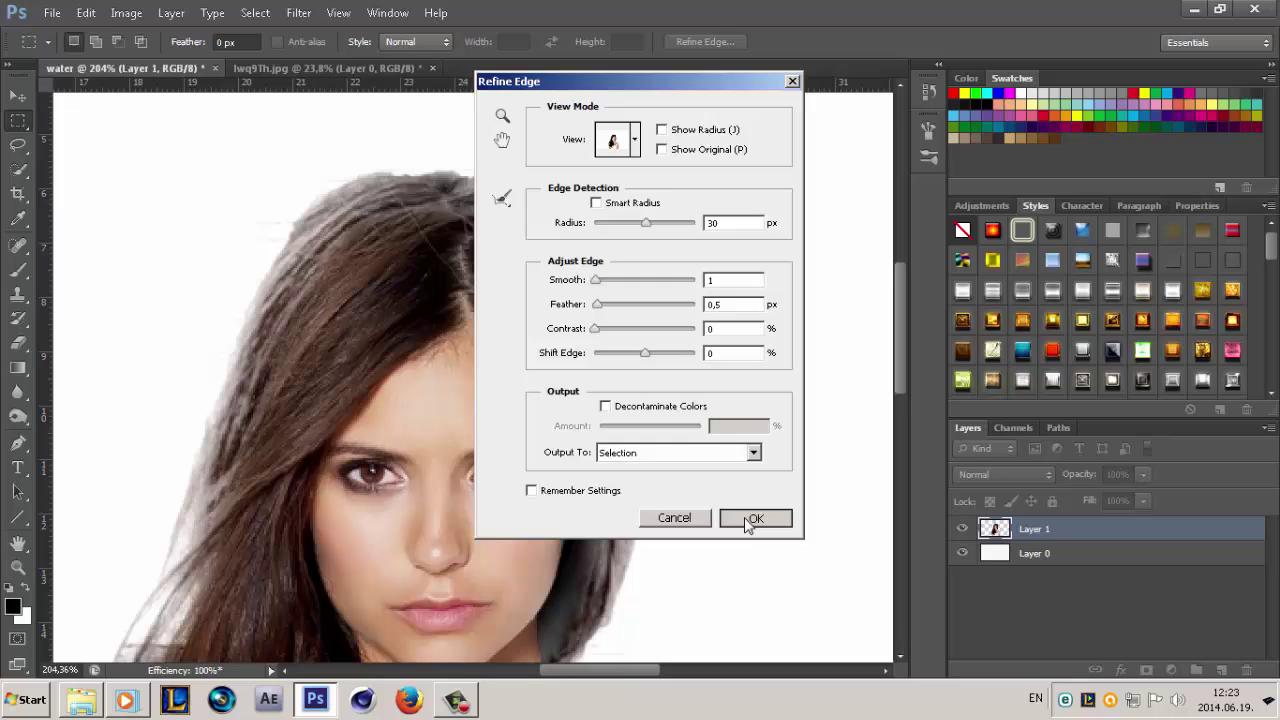
Accept the Refine Edge result, deselect with Ctrl+D, and zoom in on the woman's head
click(747, 520)
scroll(580, 360, down, 2)
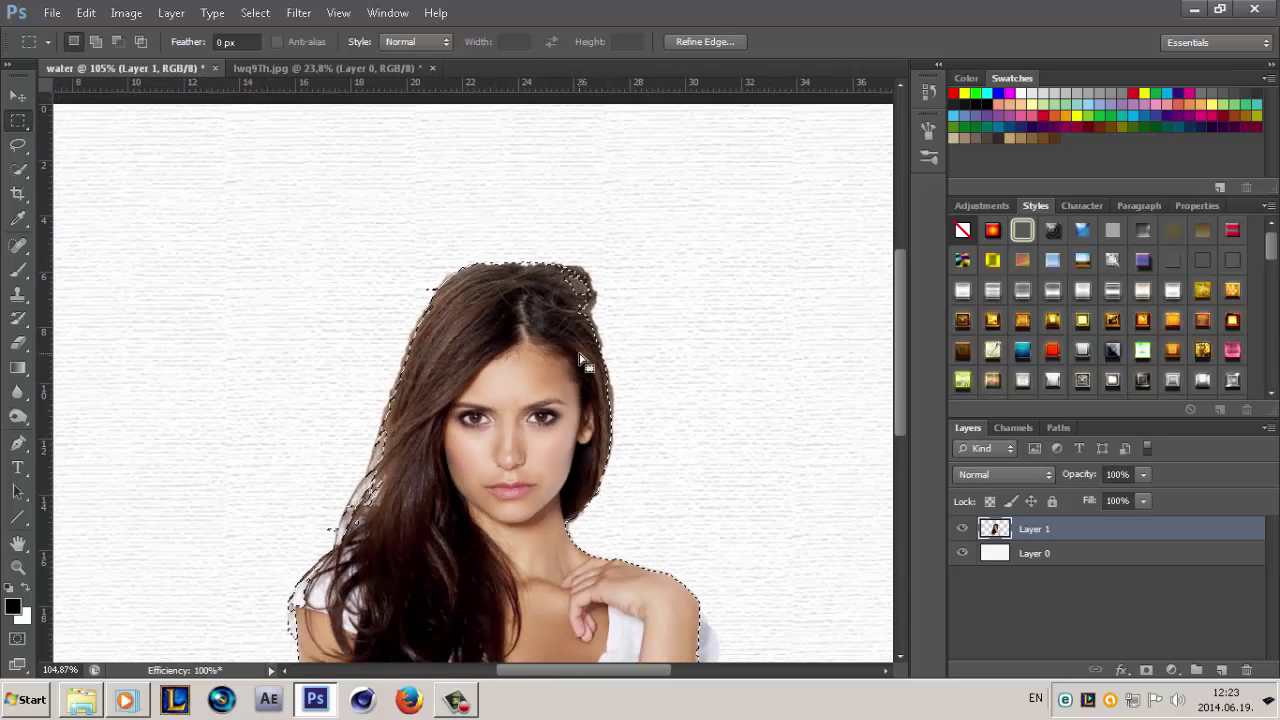
scroll(580, 360, down, 1)
scroll(580, 360, down, 2)
scroll(580, 360, down, 1)
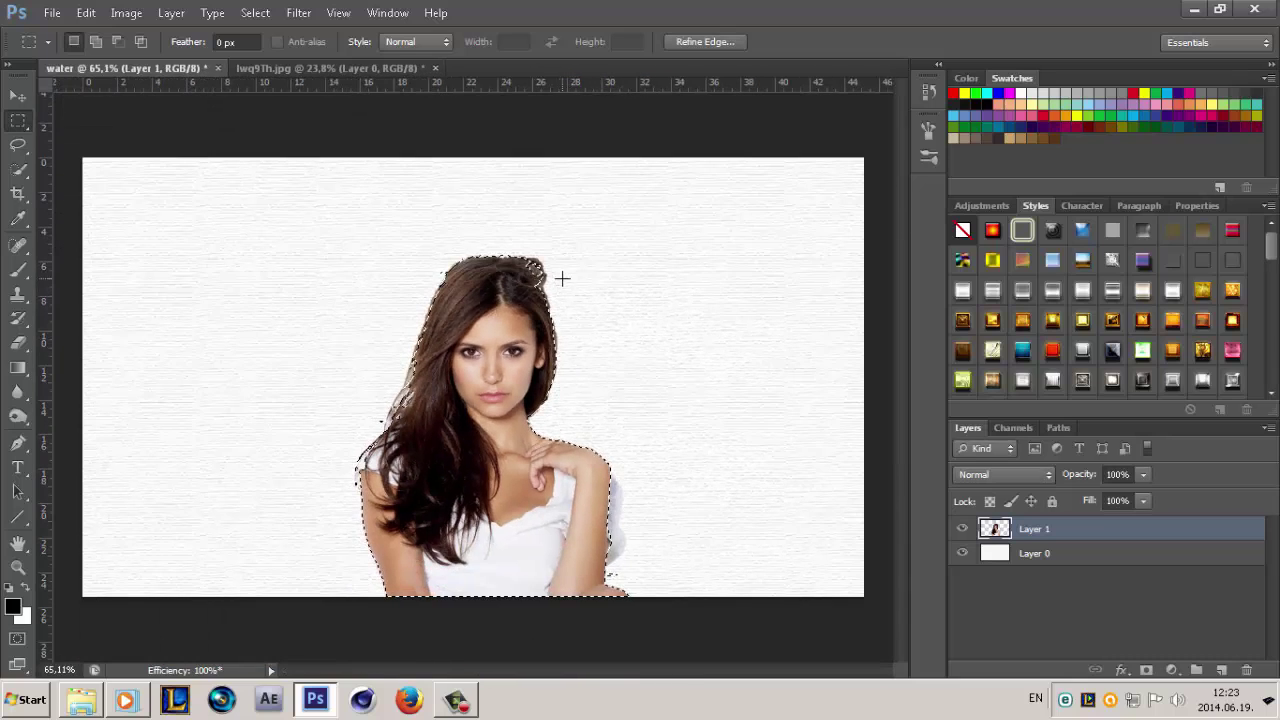
key(ctrl+d)
scroll(517, 236, up, 1)
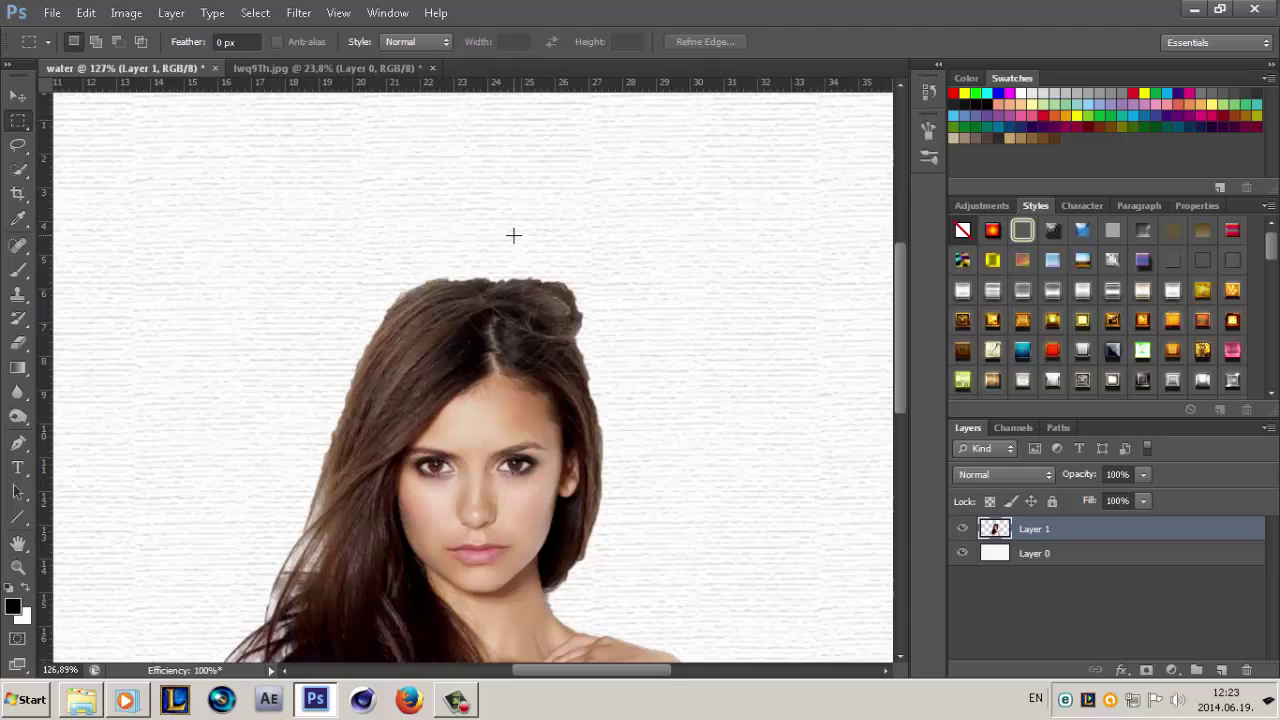
scroll(522, 252, up, 1)
scroll(557, 314, up, 1)
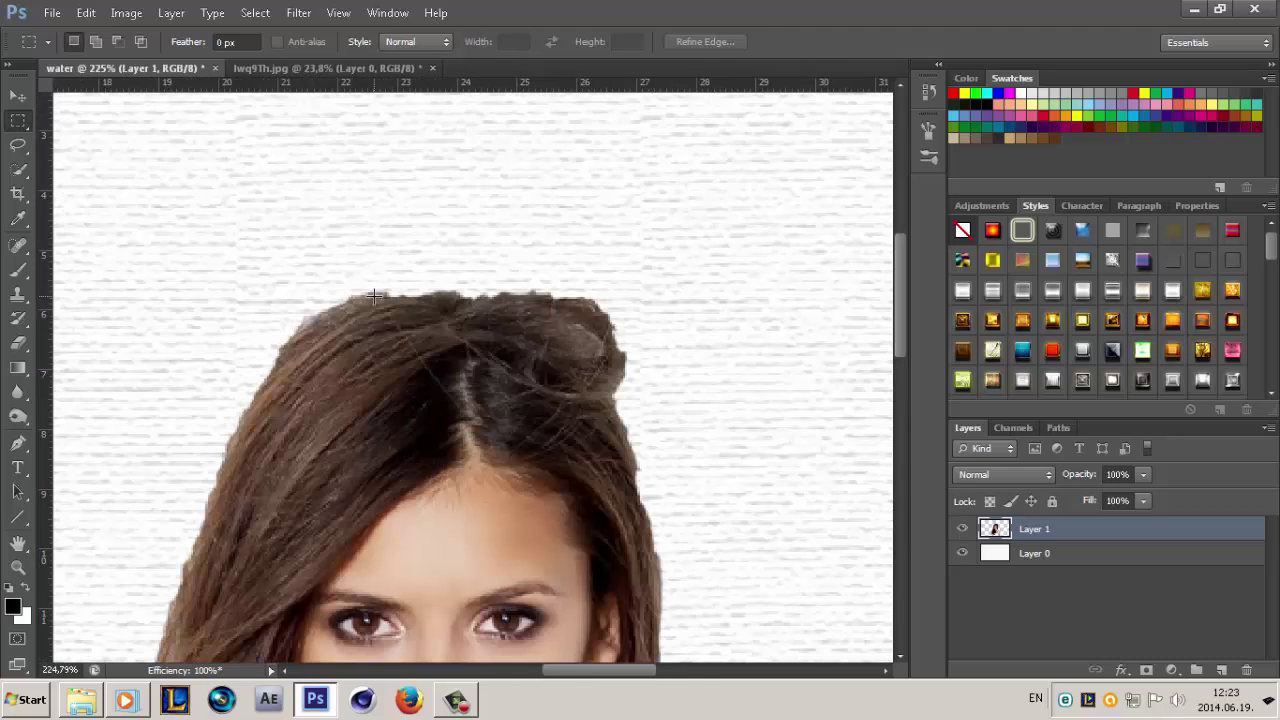
Erase the hair bun and stray strands along the top and left edge of the woman's head
key(e)
drag(549, 289, 640, 394)
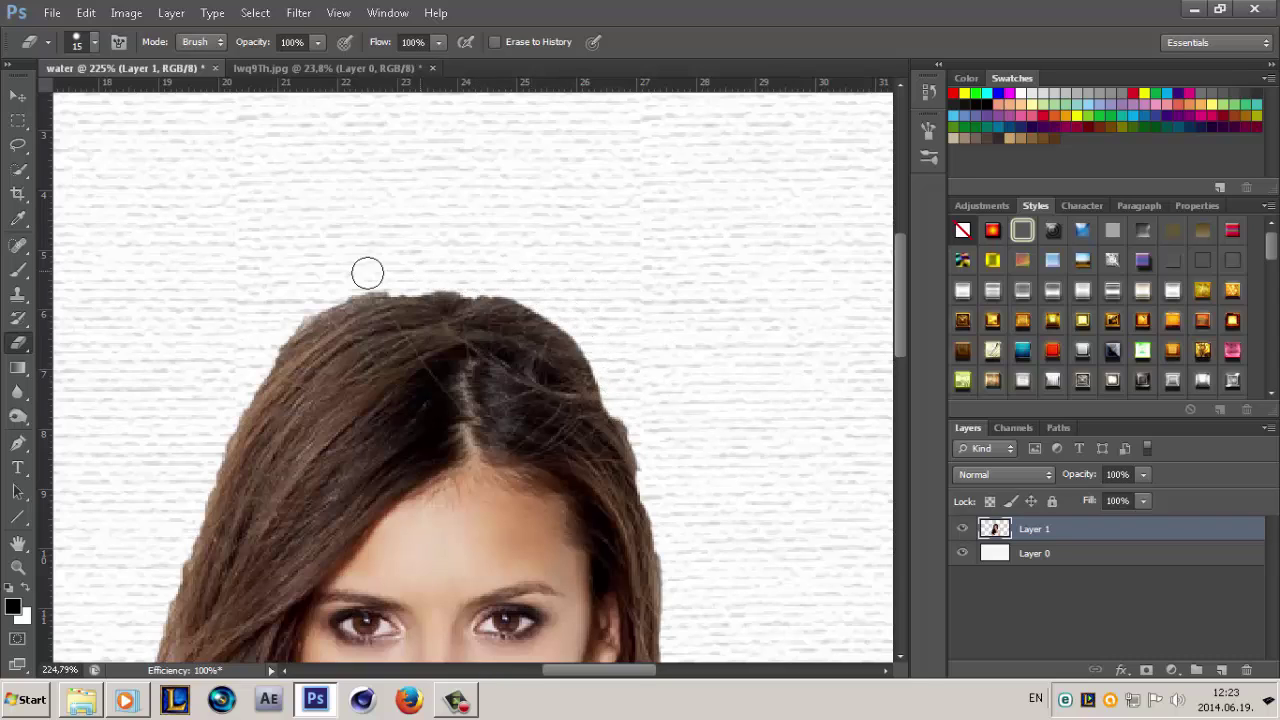
mouse_move(369, 286)
mouse_down()
mouse_move(541, 302)
mouse_move(594, 343)
mouse_move(651, 463)
mouse_move(649, 441)
mouse_up()
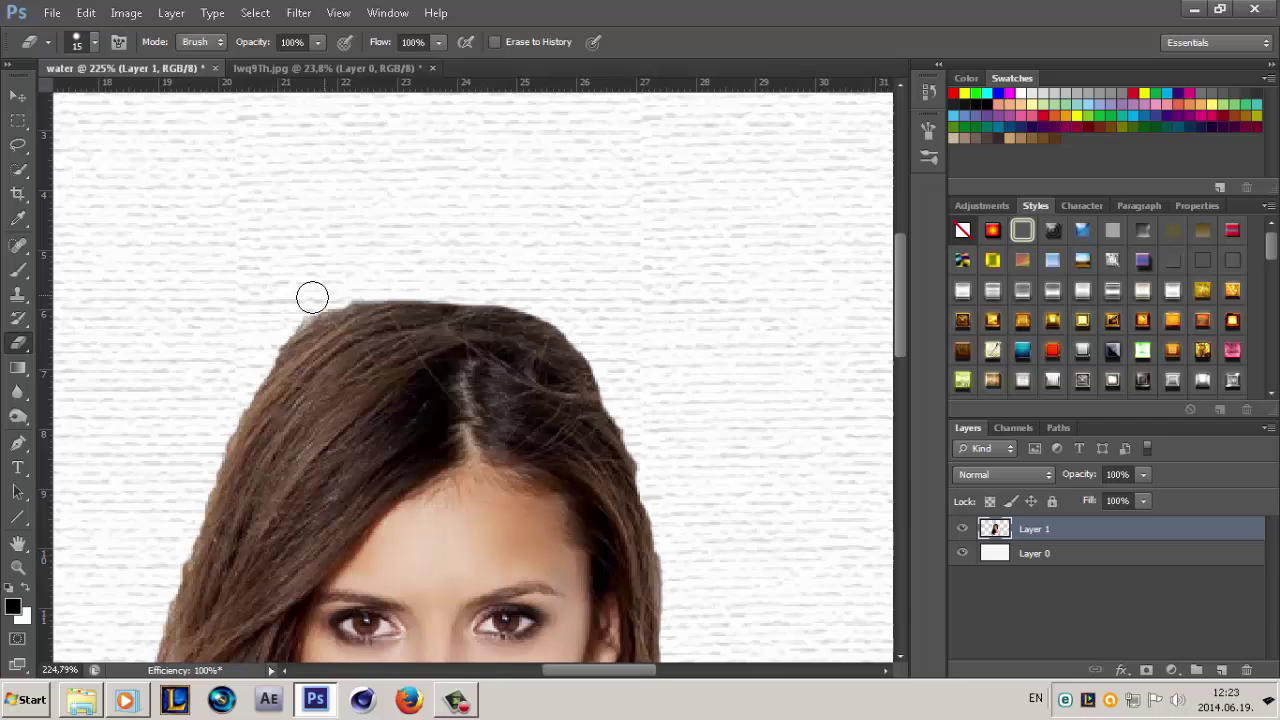
mouse_move(280, 323)
mouse_down()
mouse_move(174, 517)
mouse_move(171, 562)
mouse_up()
drag(899, 322, 897, 408)
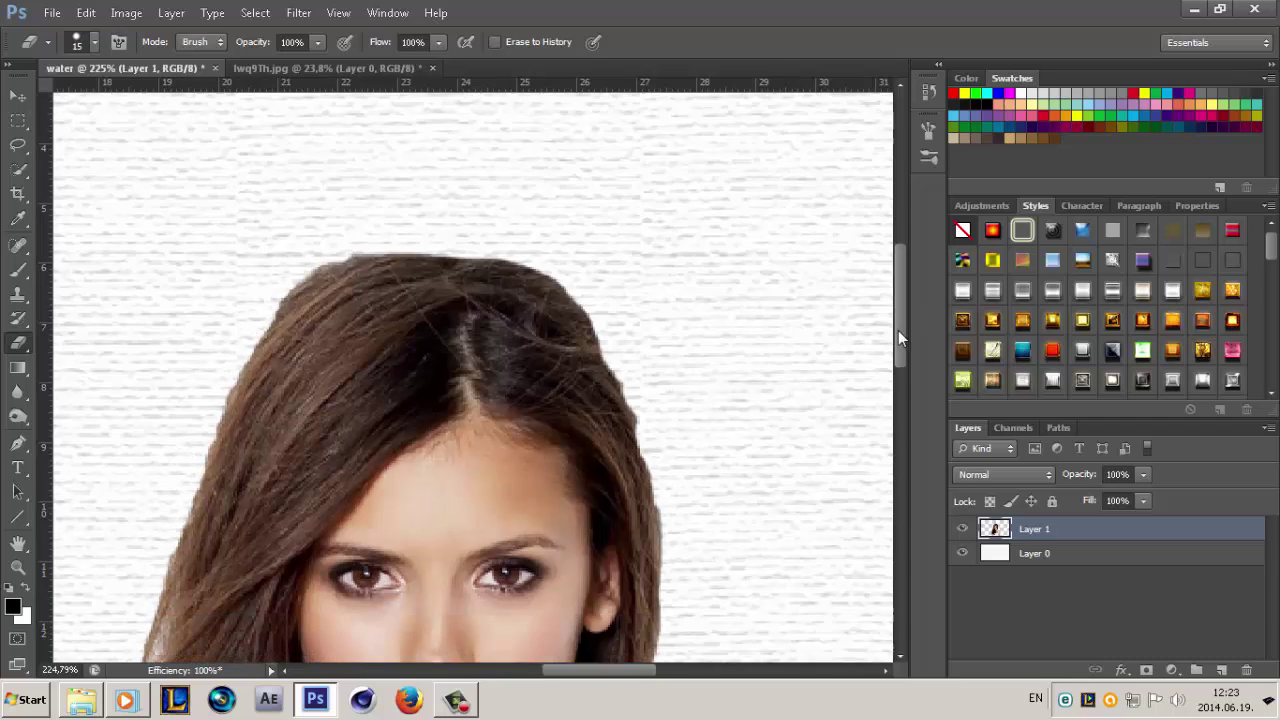
drag(600, 668, 517, 668)
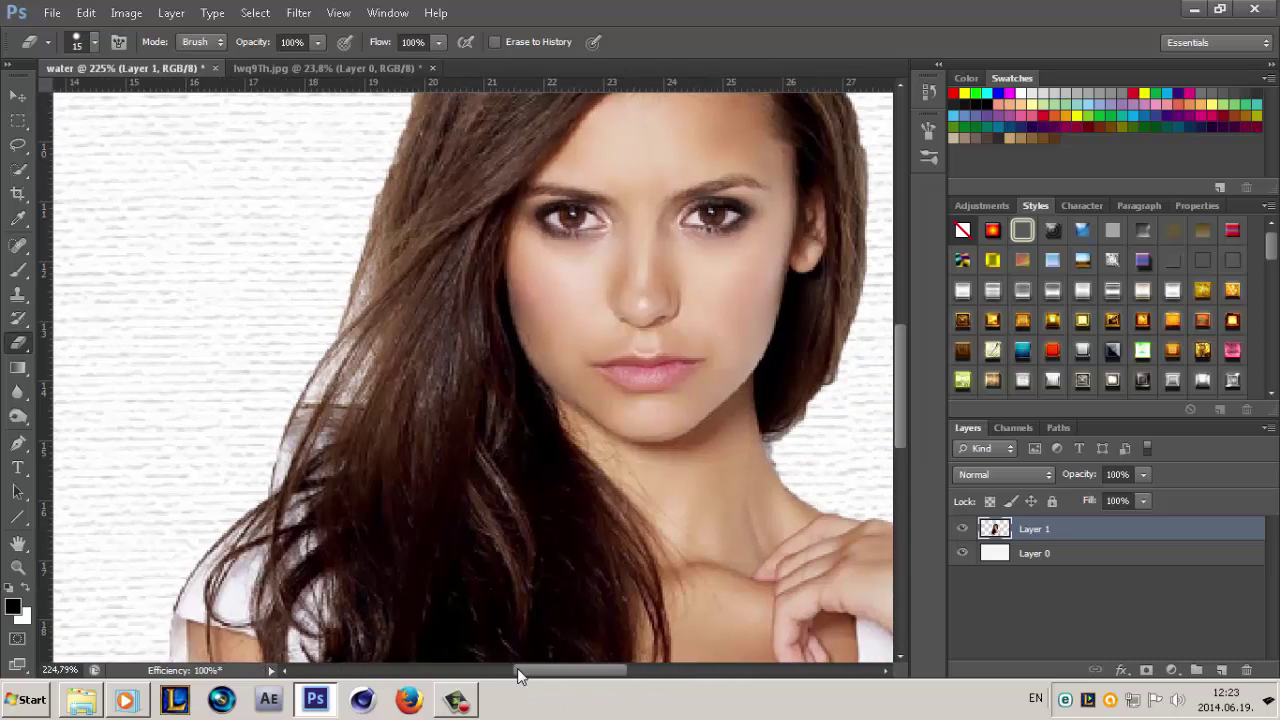
scroll(331, 424, down, 5)
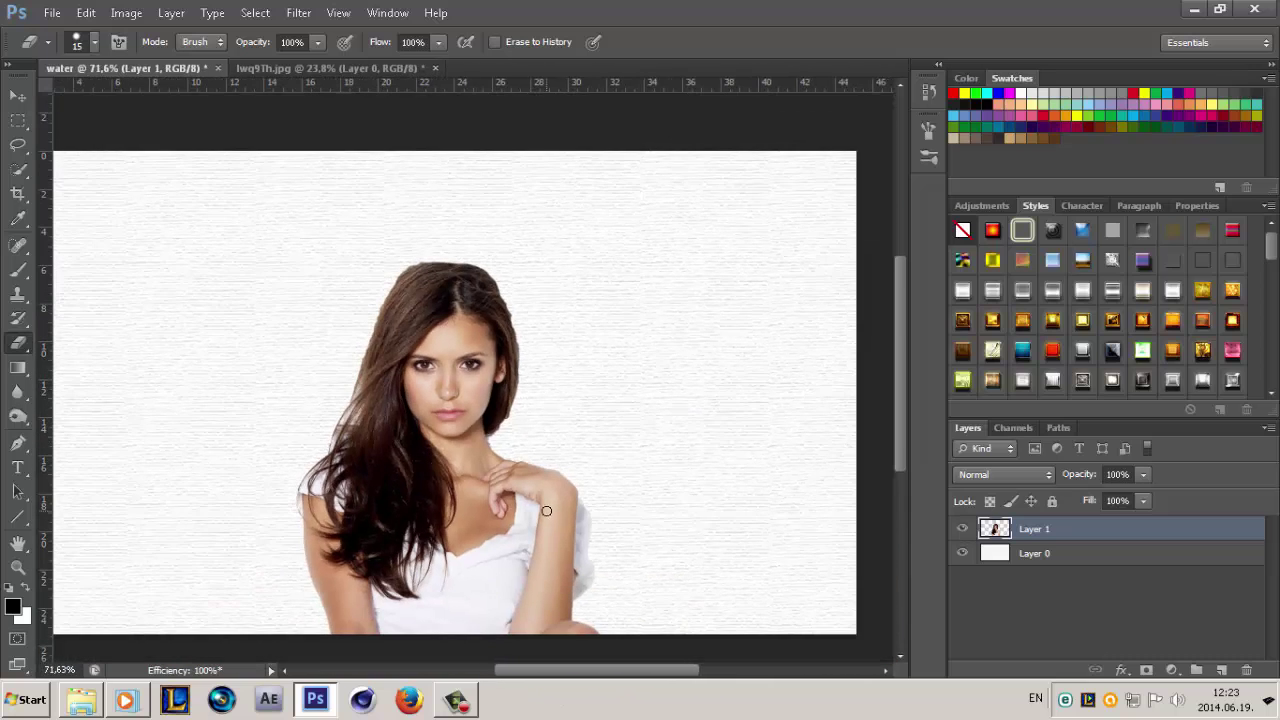
scroll(546, 511, down, 1)
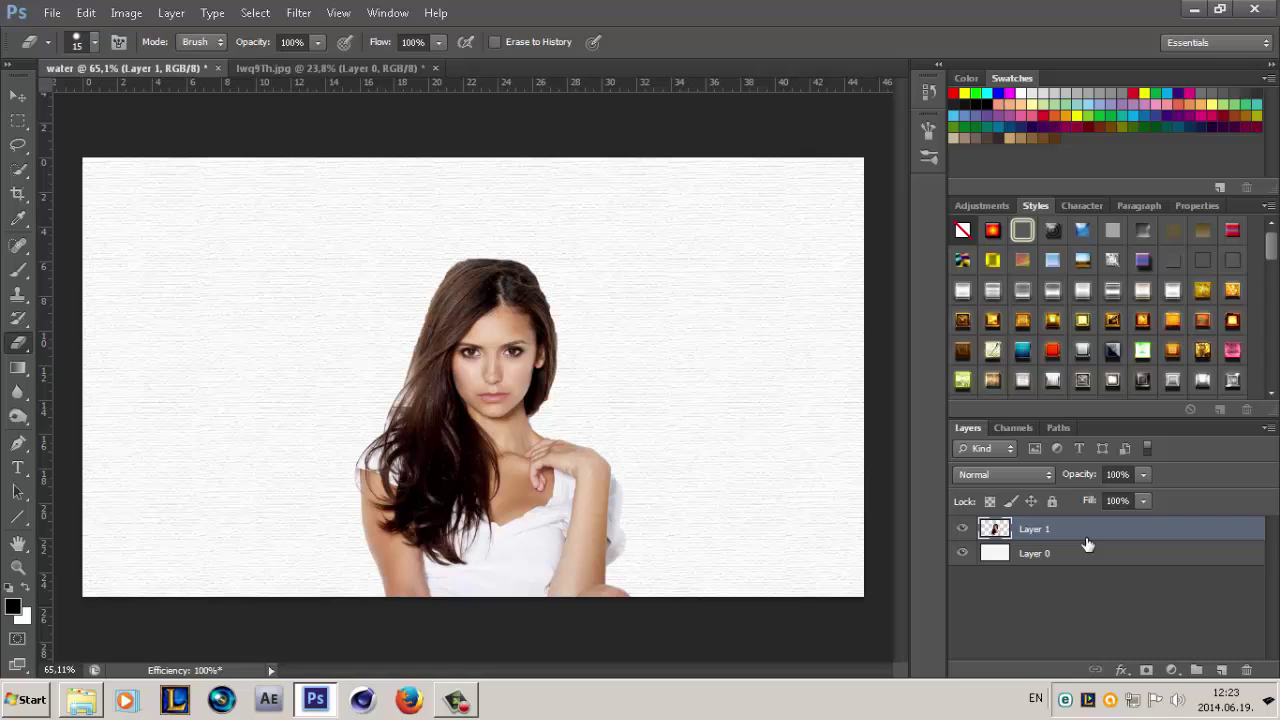
click(126, 13)
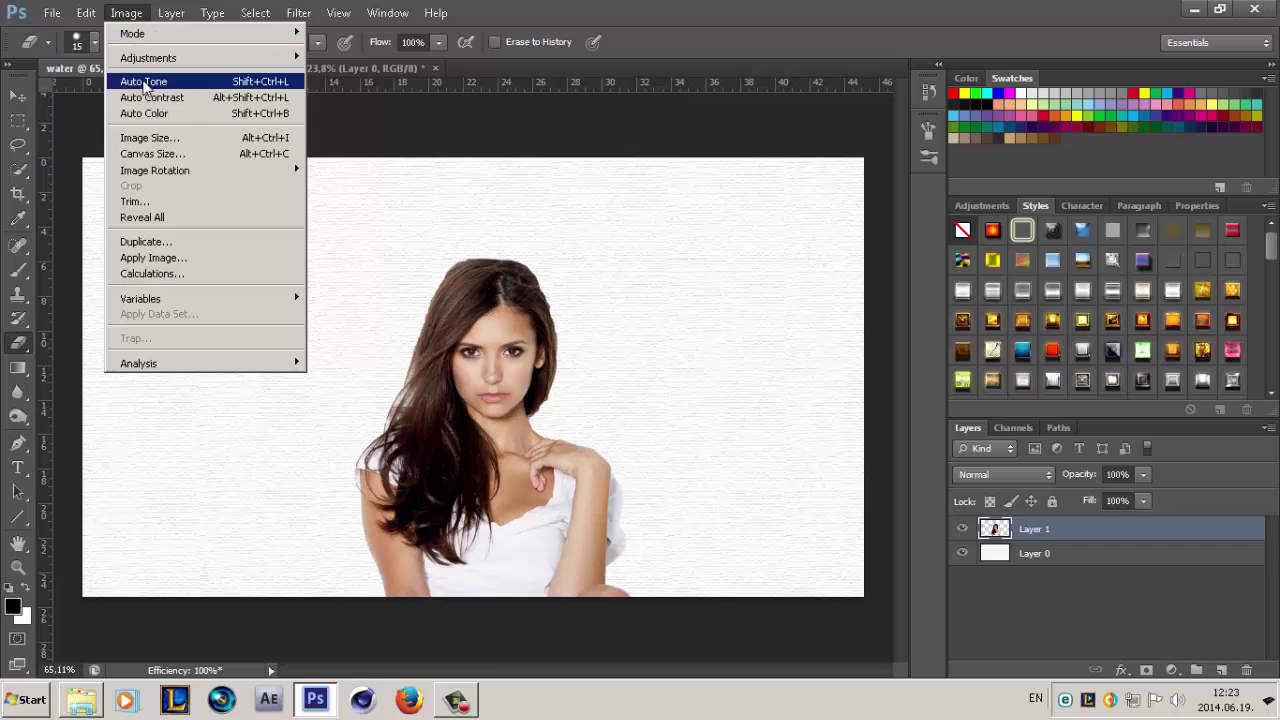
mouse_move(148, 58)
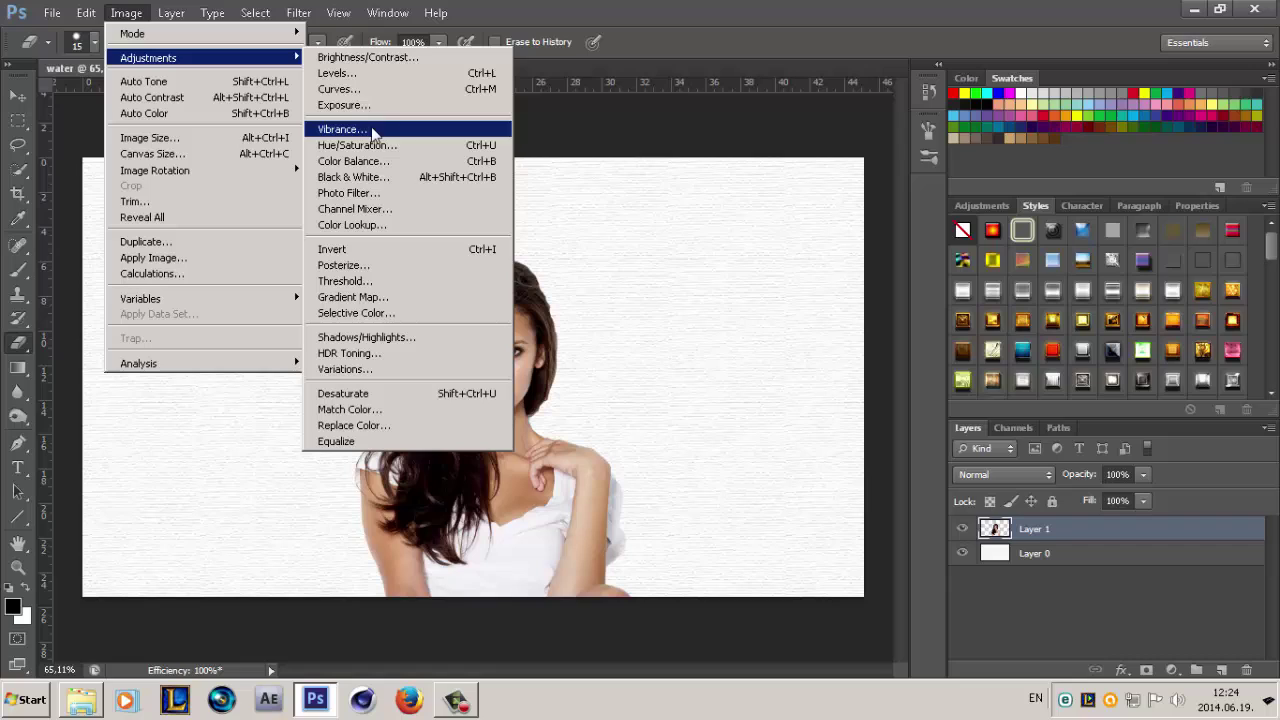
Apply a Vibrance adjustment with Saturation set to -80
click(341, 131)
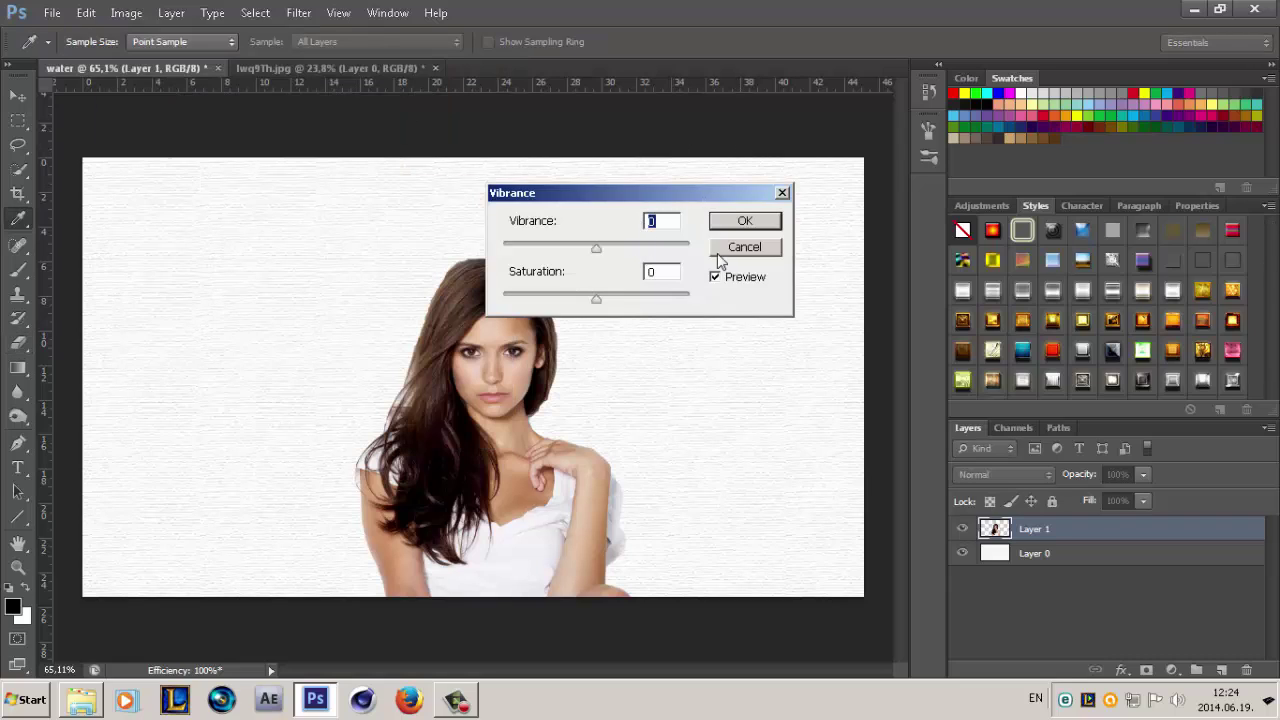
key(Tab)
text(-)
text(80)
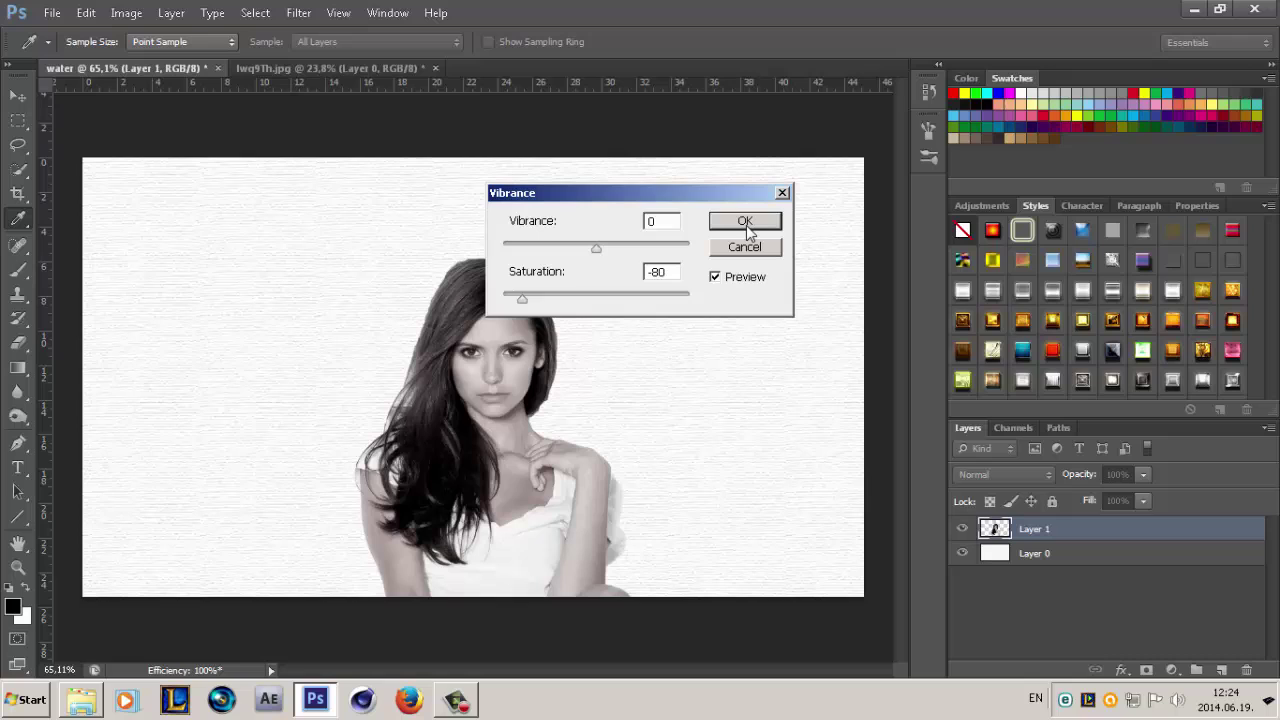
click(745, 221)
key(e)
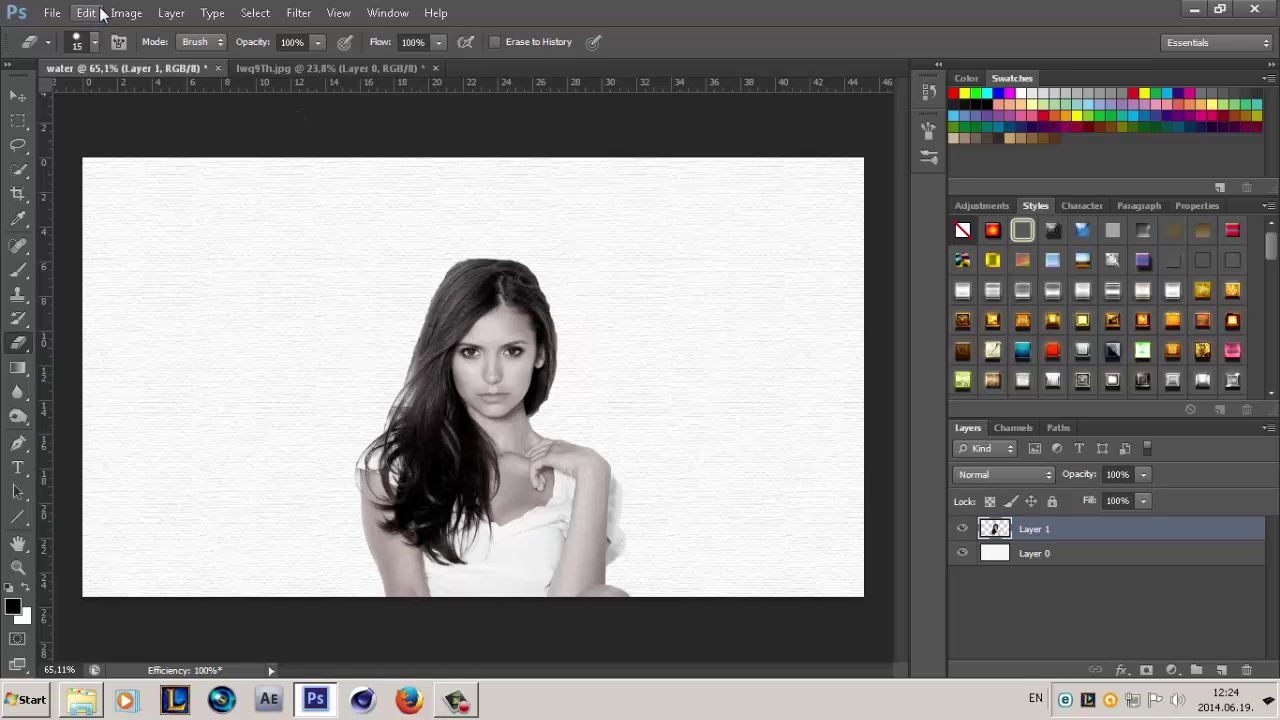
Apply Brightness/Contrast with Brightness 50 to Layer 1
click(125, 13)
mouse_move(148, 58)
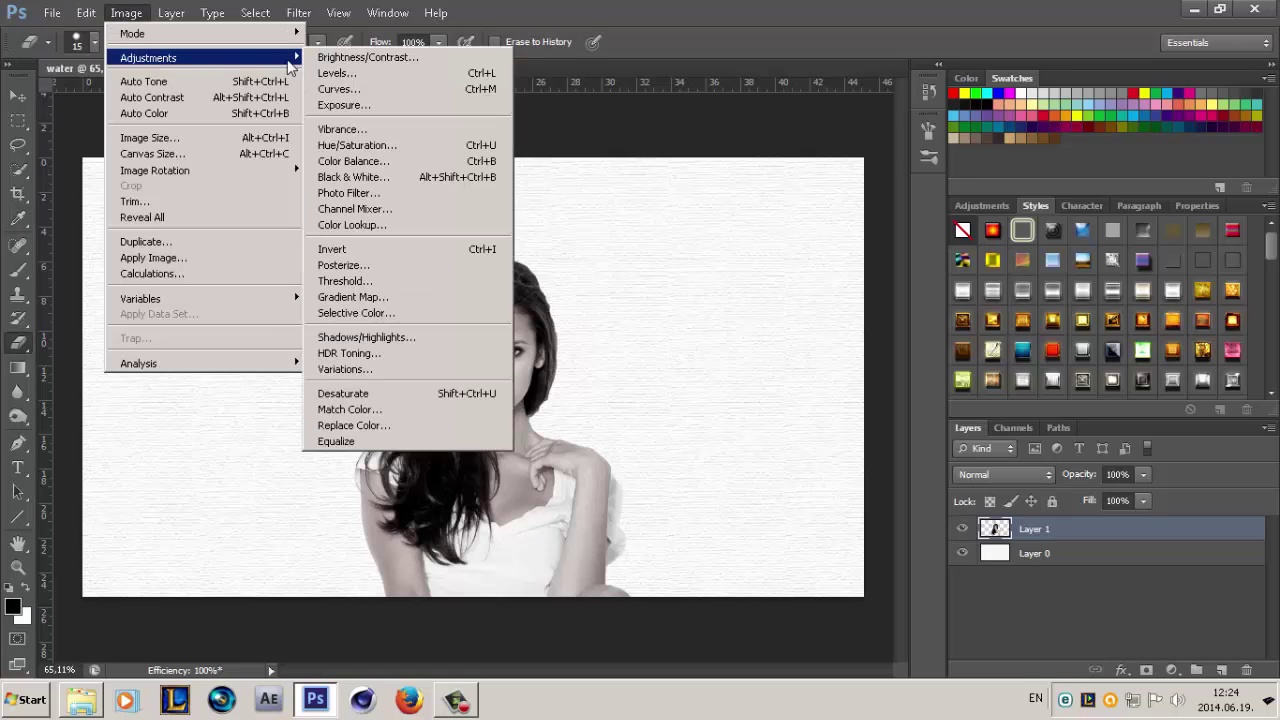
click(330, 59)
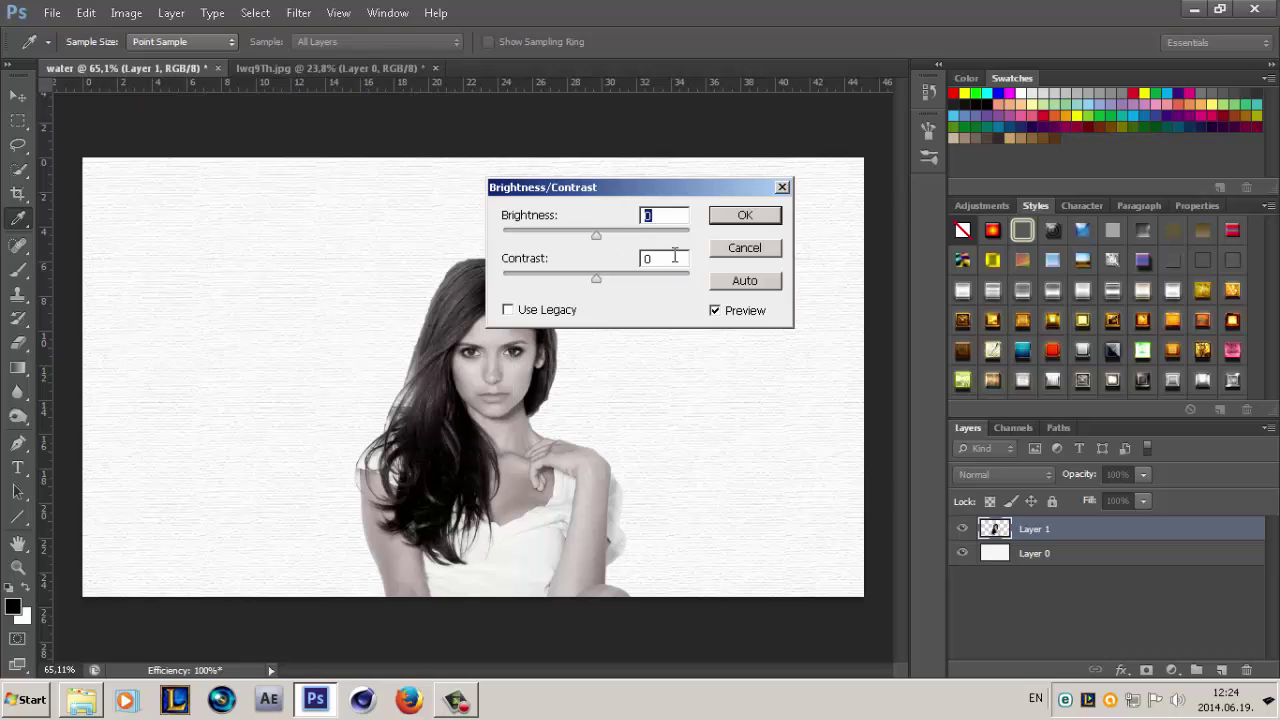
text(50)
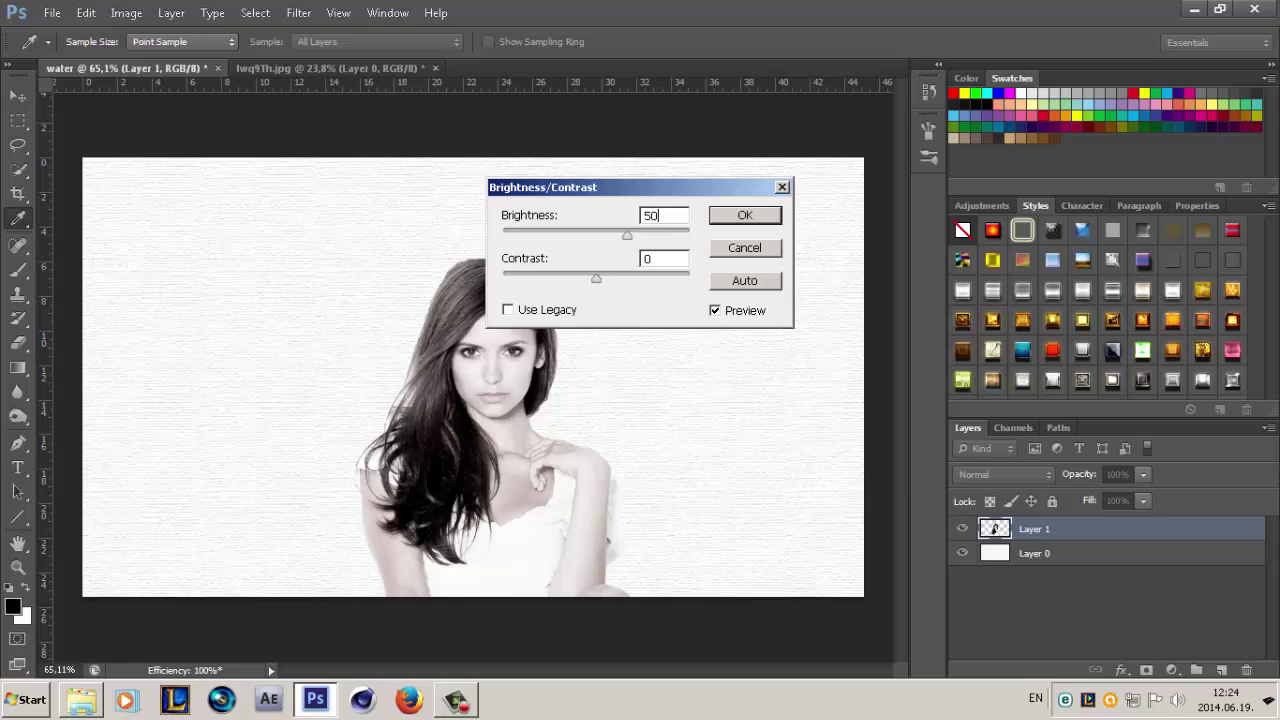
click(745, 215)
key(e)
click(298, 12)
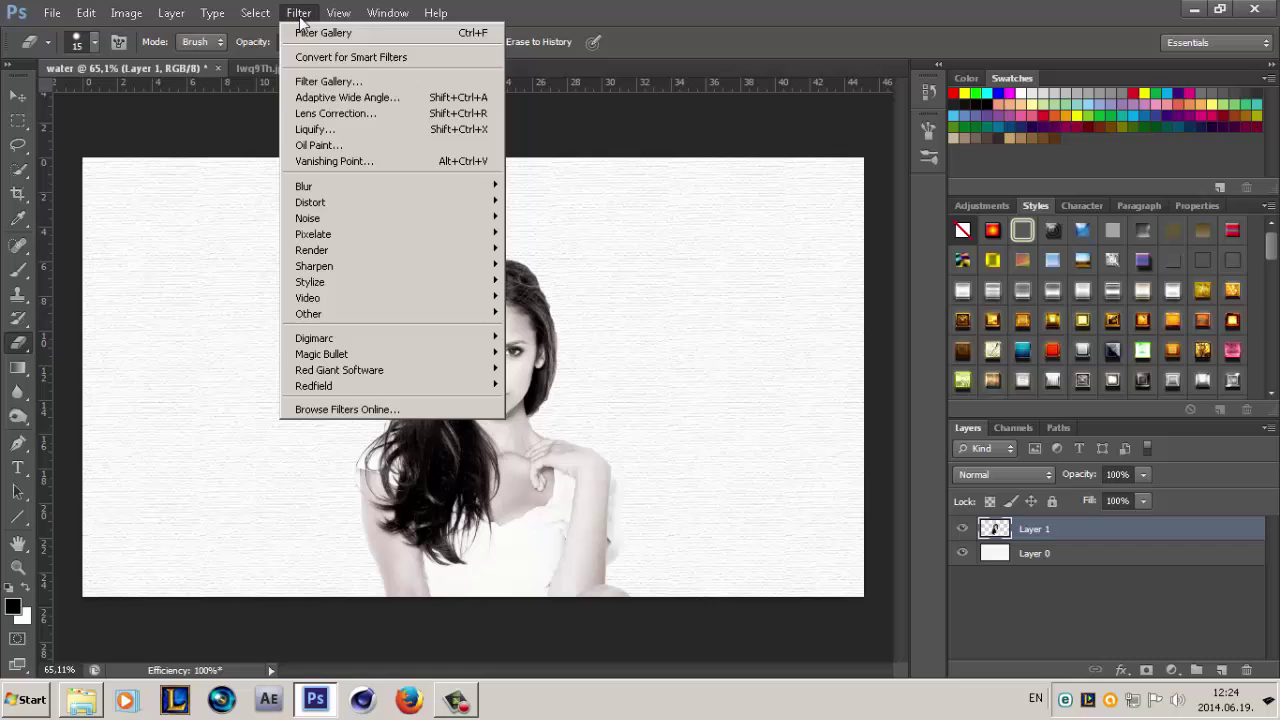
Reapply the last Texturizer filter and exit the LOL Recorder from the system tray
click(346, 36)
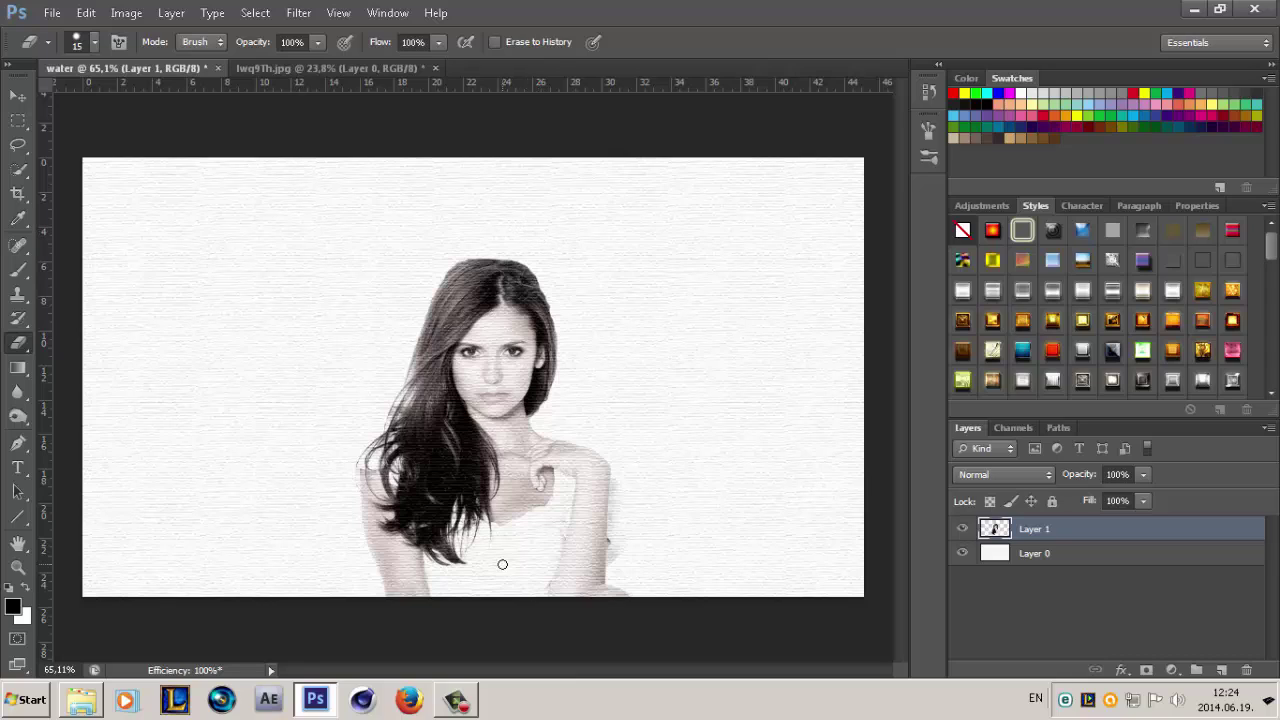
right_click(1088, 699)
click(1033, 688)
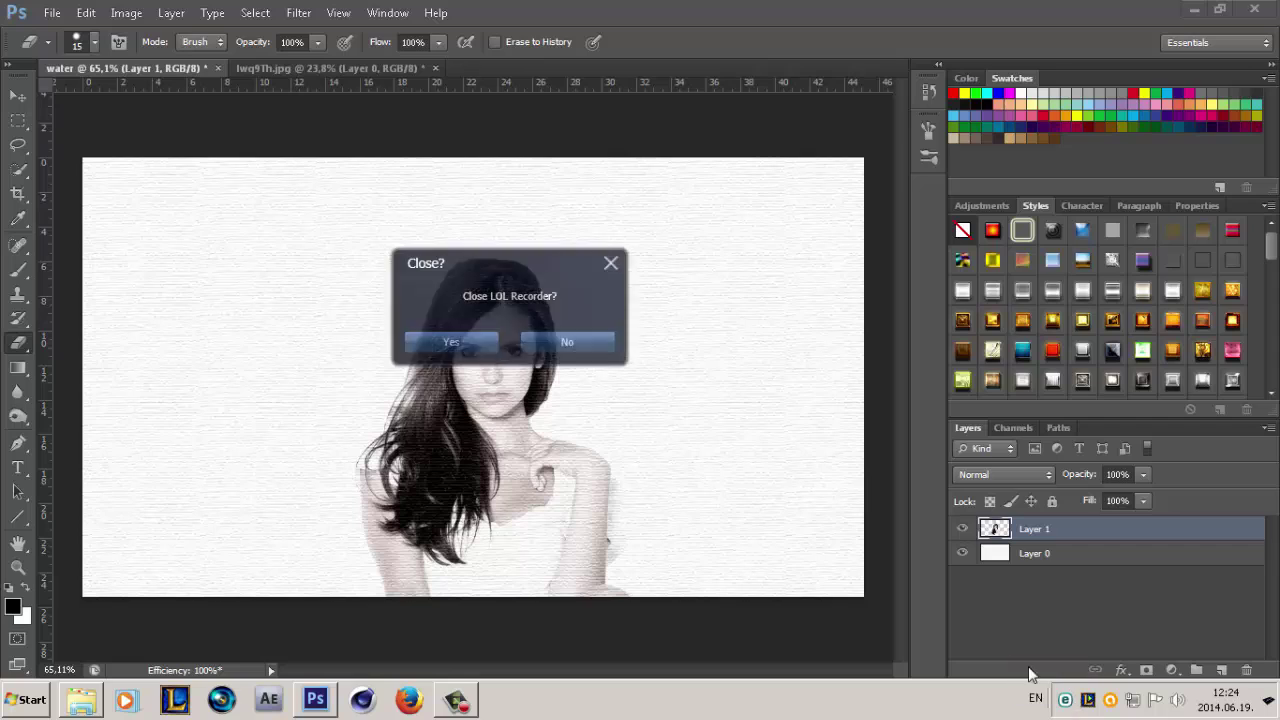
click(452, 344)
Reapply the canvas Texturizer filter once more to strengthen the woven texture
click(298, 12)
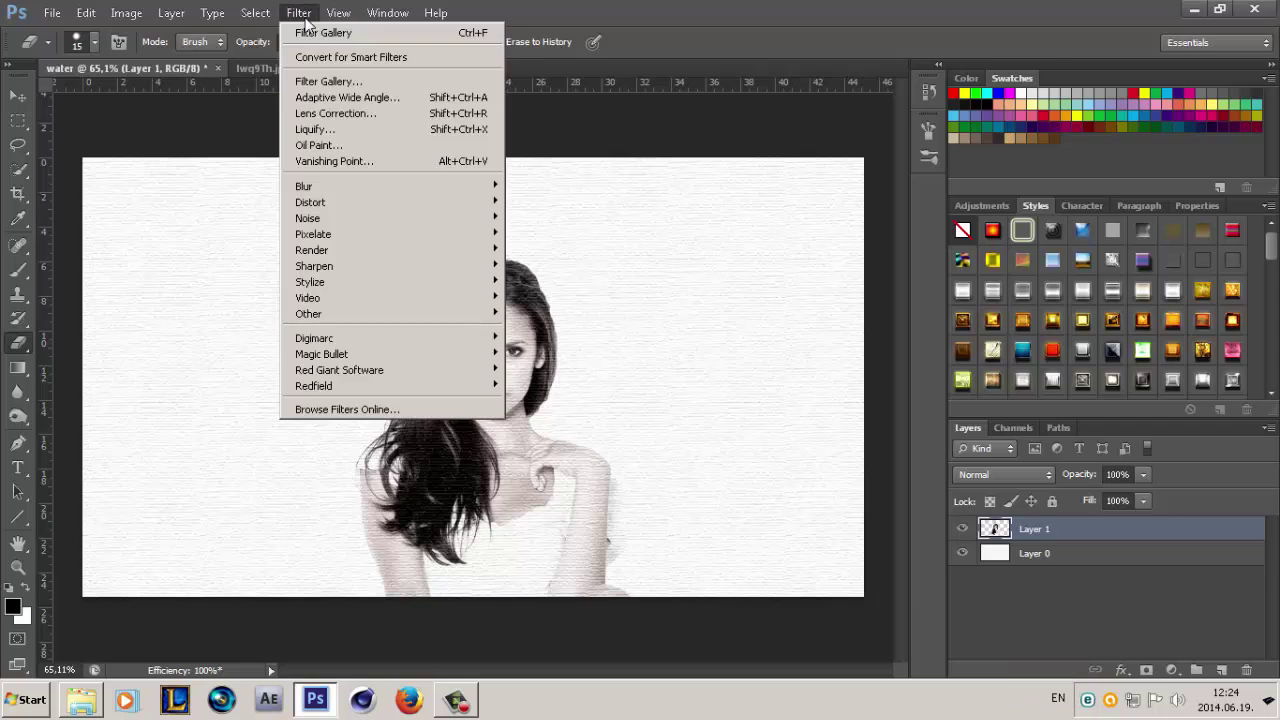
click(318, 40)
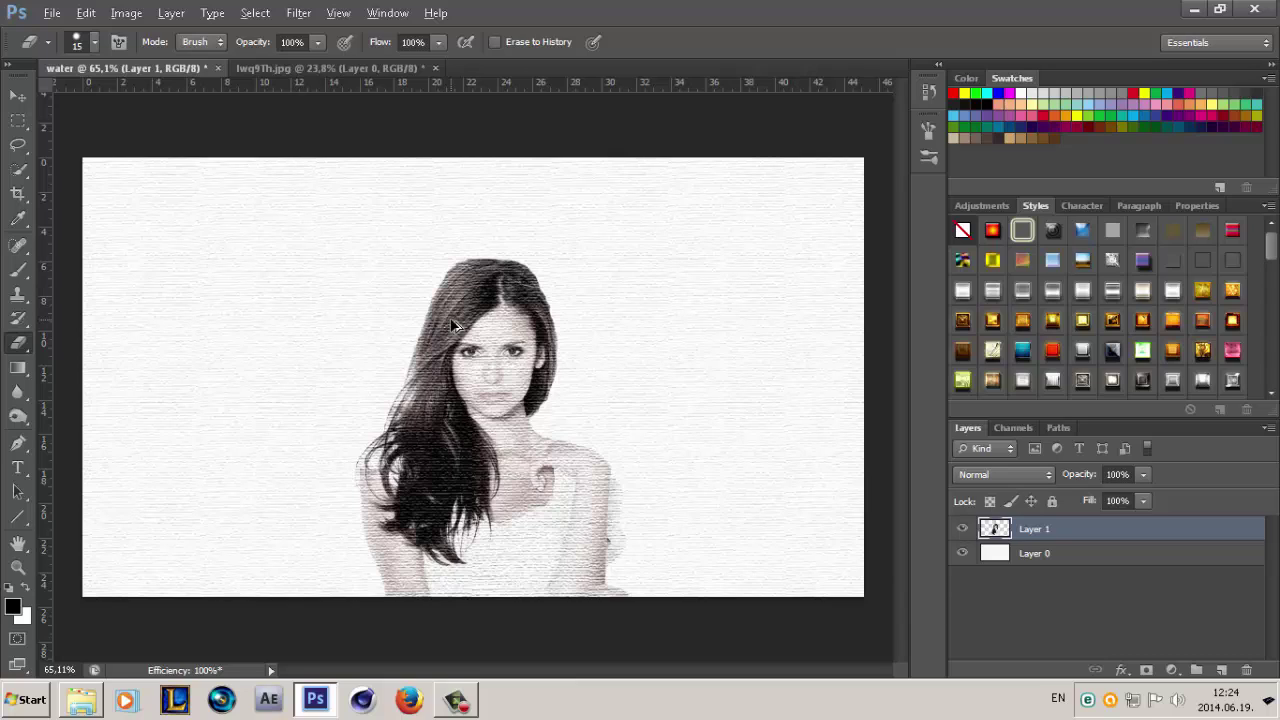
click(300, 12)
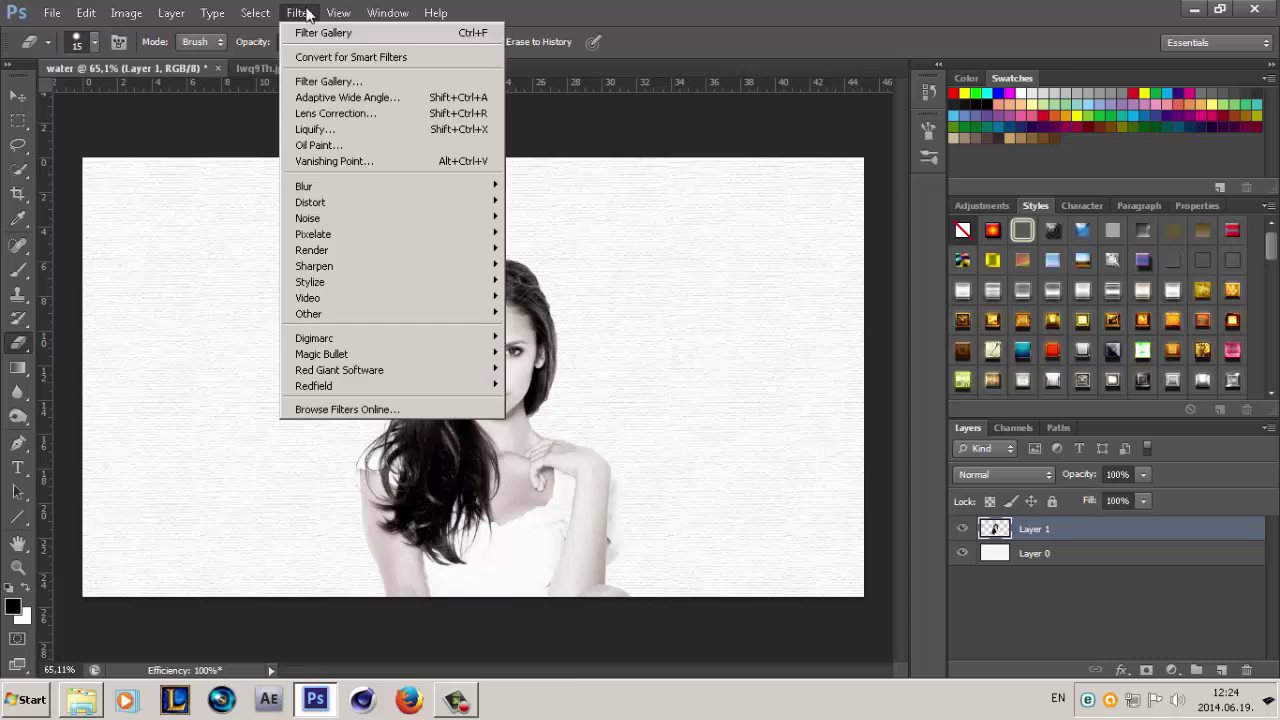
Apply the Filter Gallery's Artistic > Watercolor filter with Brush Detail 14
click(325, 83)
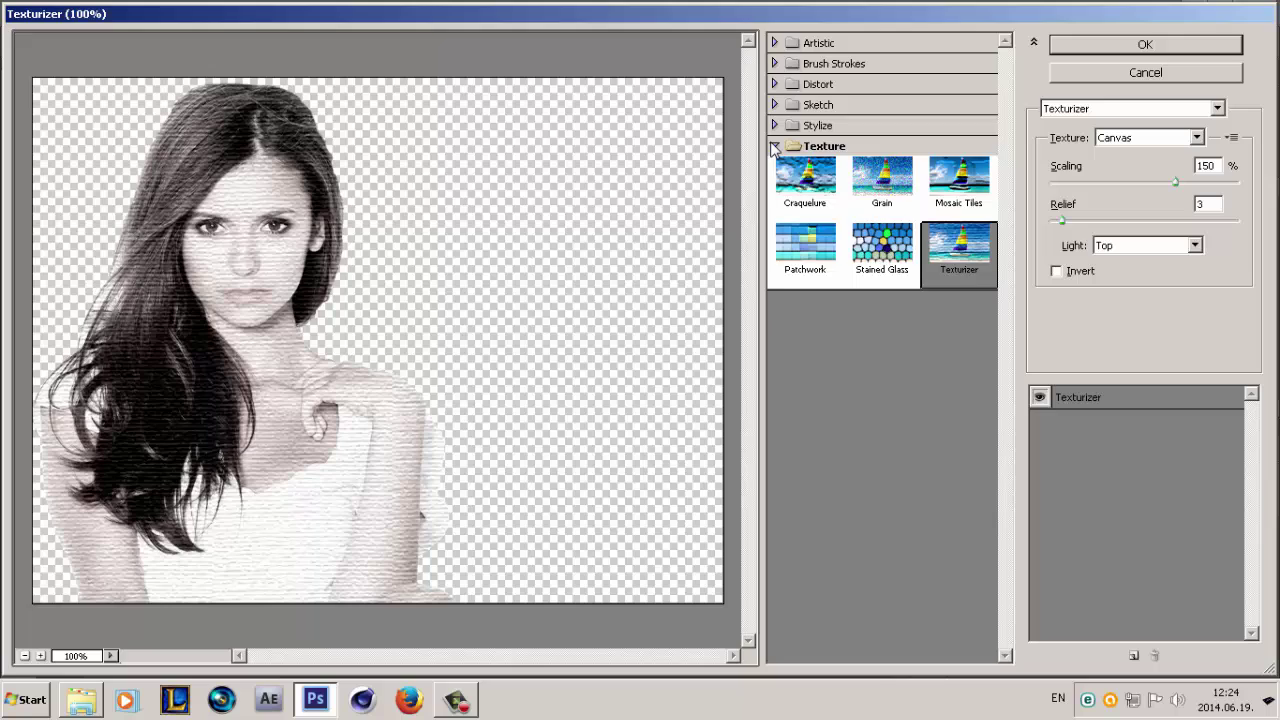
click(773, 146)
click(774, 43)
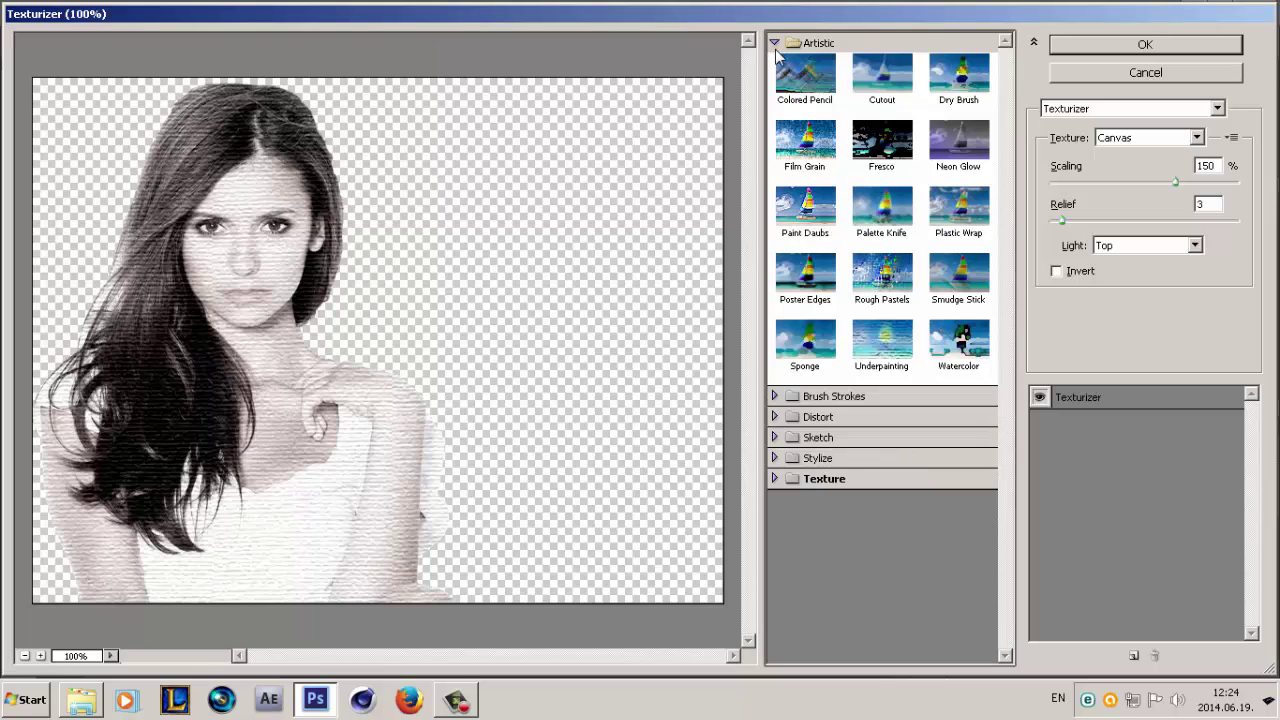
click(975, 328)
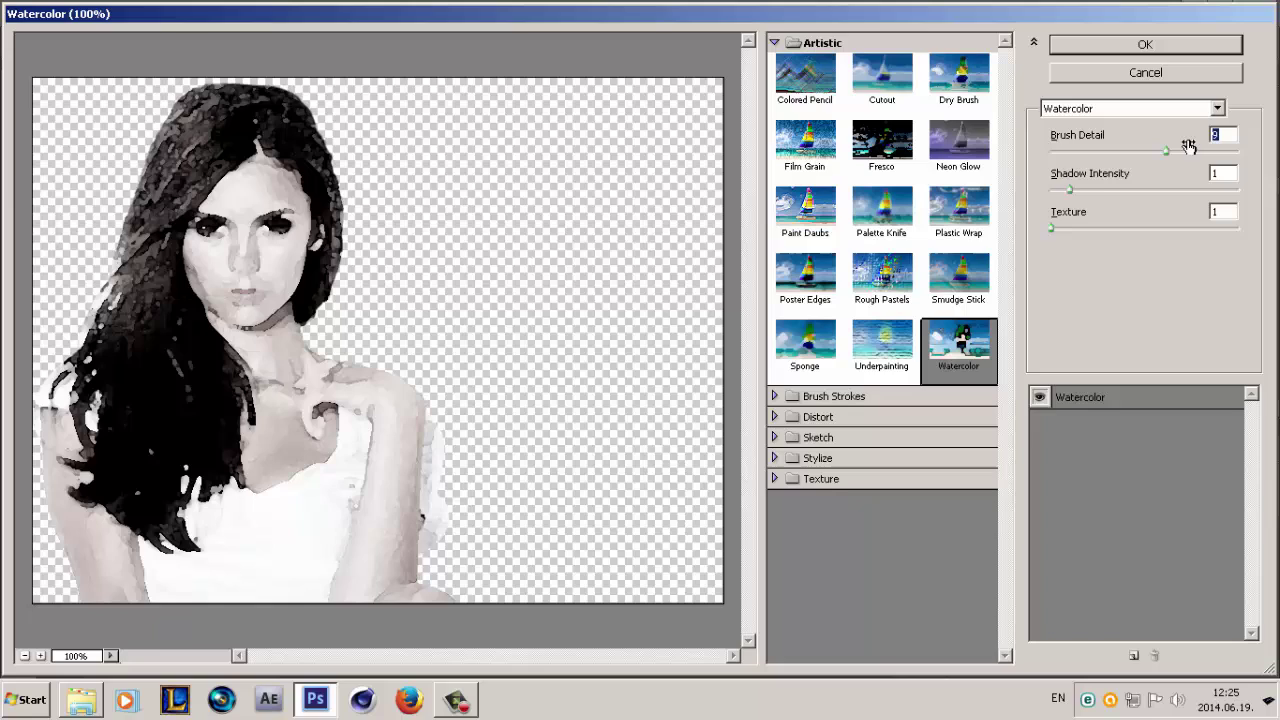
text(14)
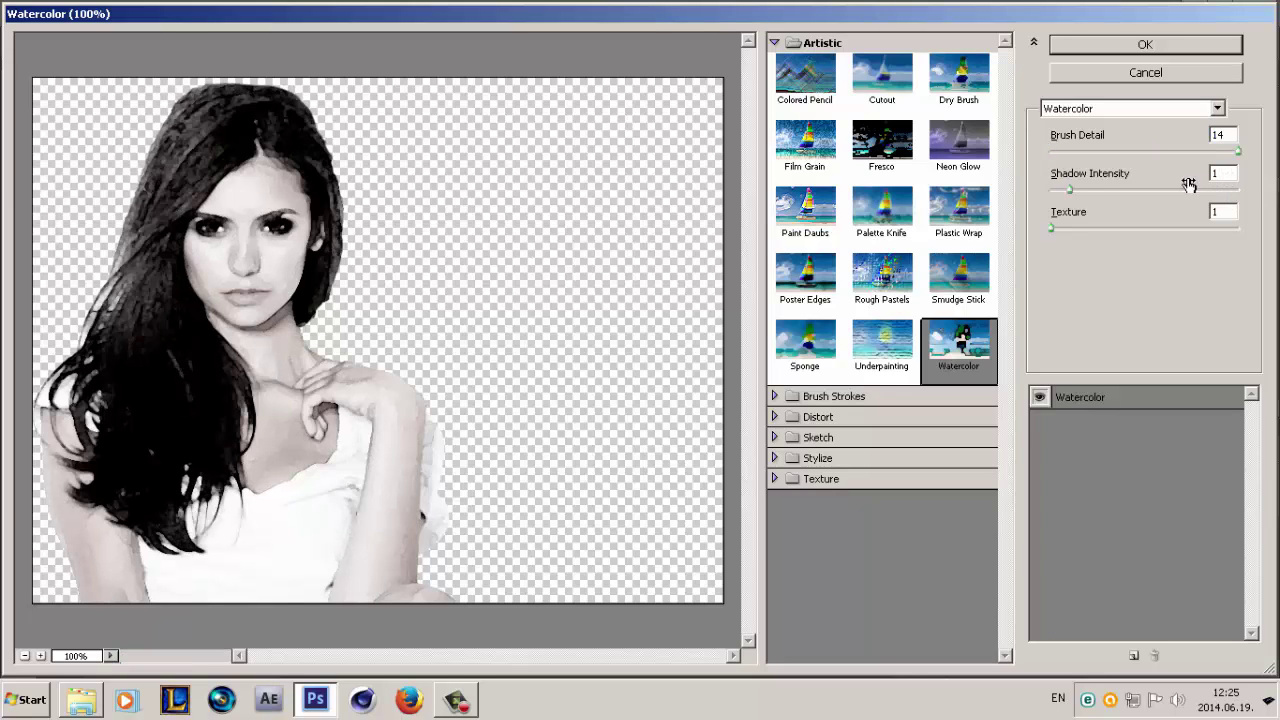
double_click(1230, 175)
click(1140, 46)
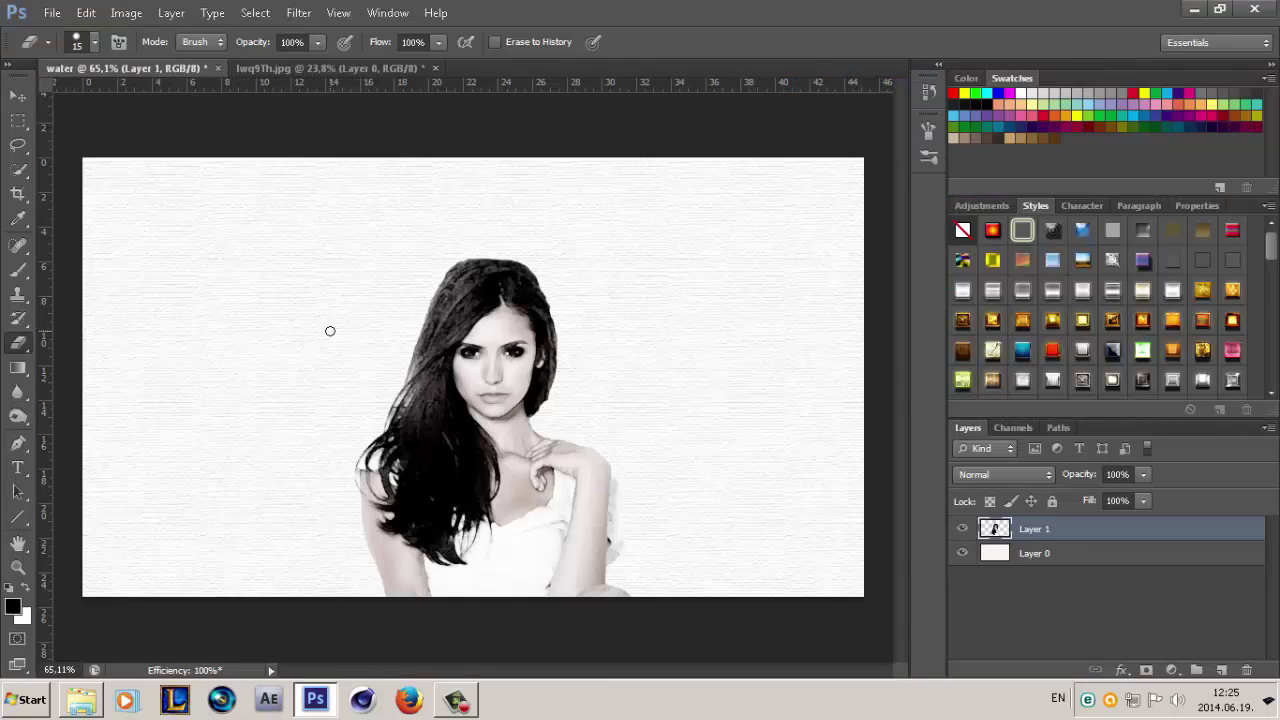
Switch to the Brush tool and bring up the Brush Preset picker's gear menu
scroll(330, 331, up, 3)
scroll(330, 331, down, 1)
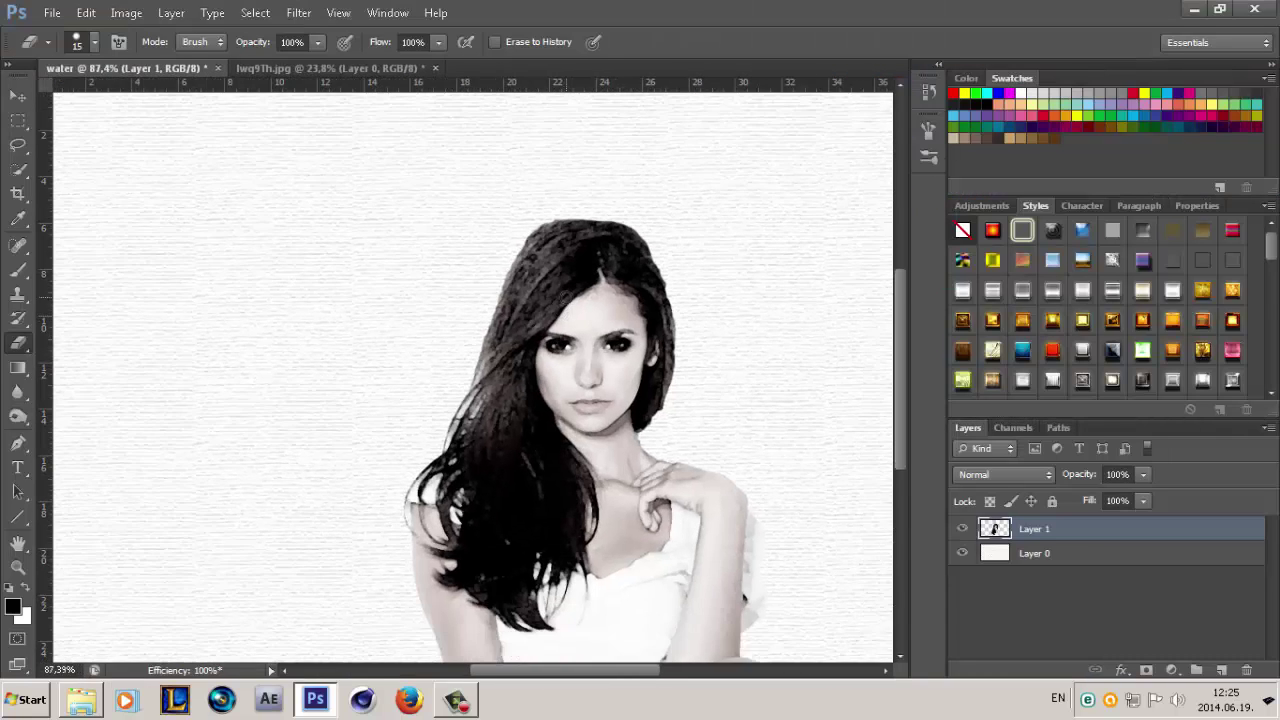
scroll(575, 300, down, 1)
scroll(590, 310, down, 1)
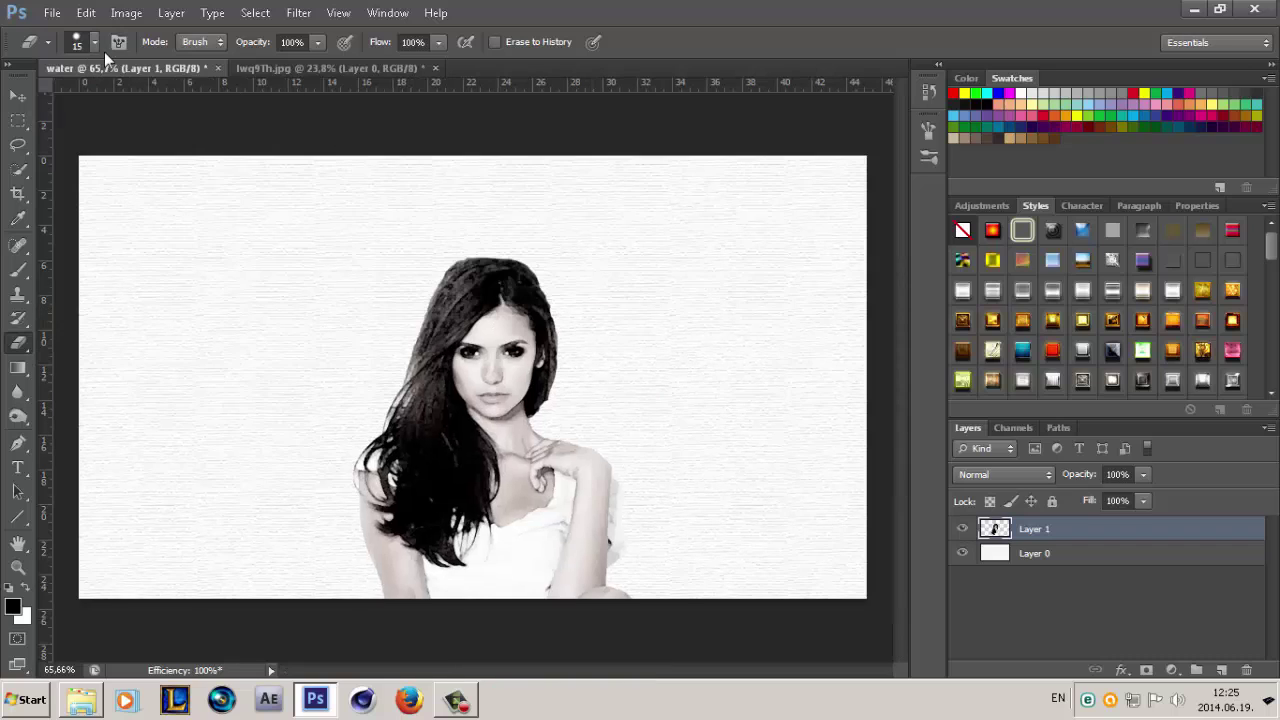
click(95, 42)
click(16, 270)
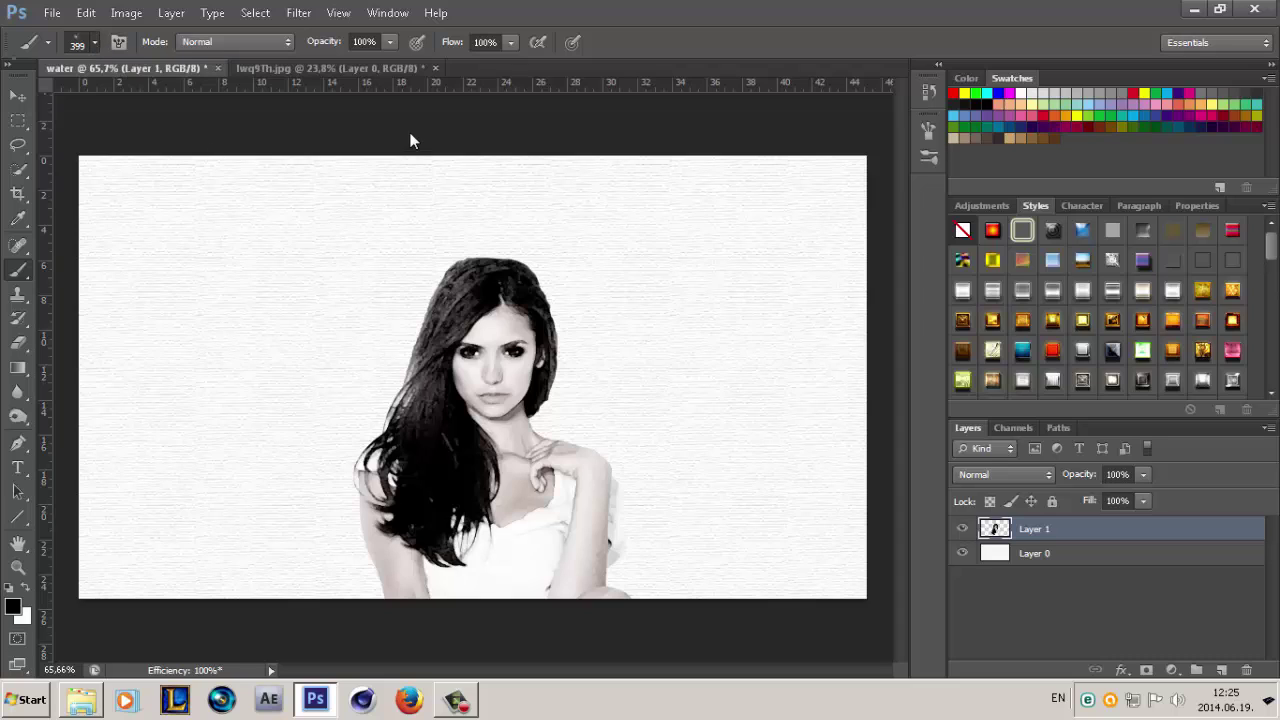
click(94, 42)
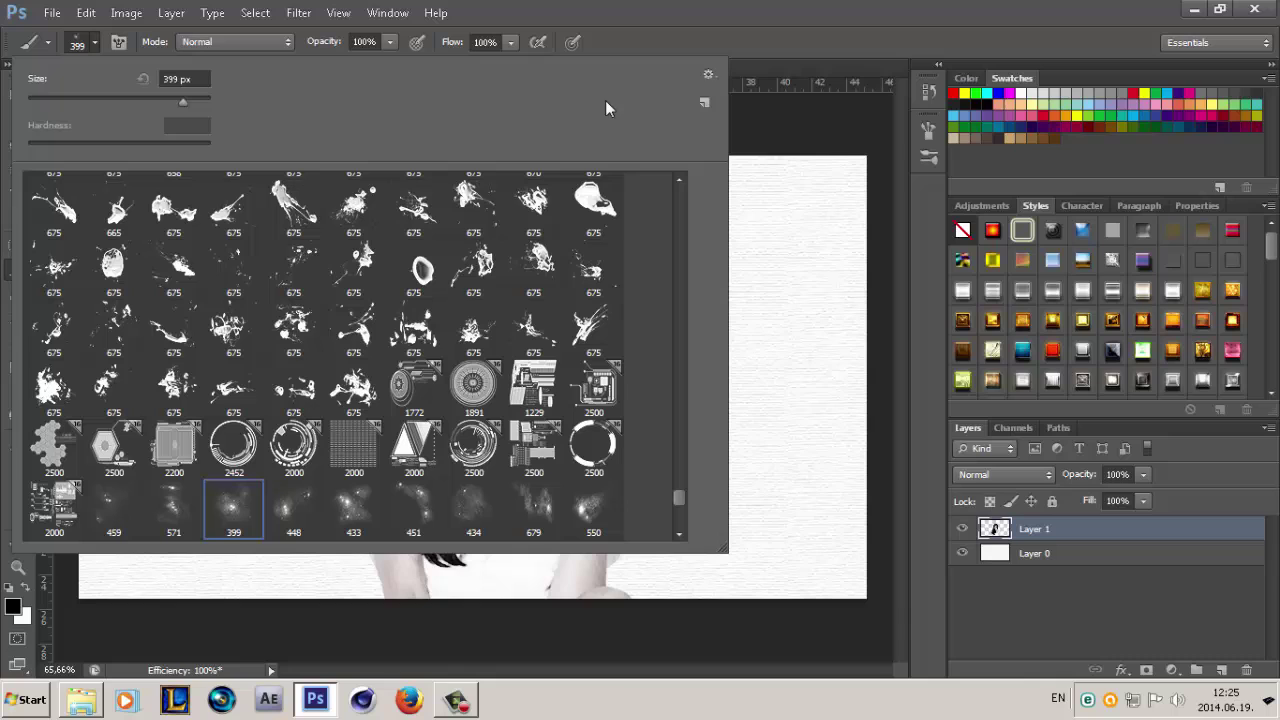
click(709, 78)
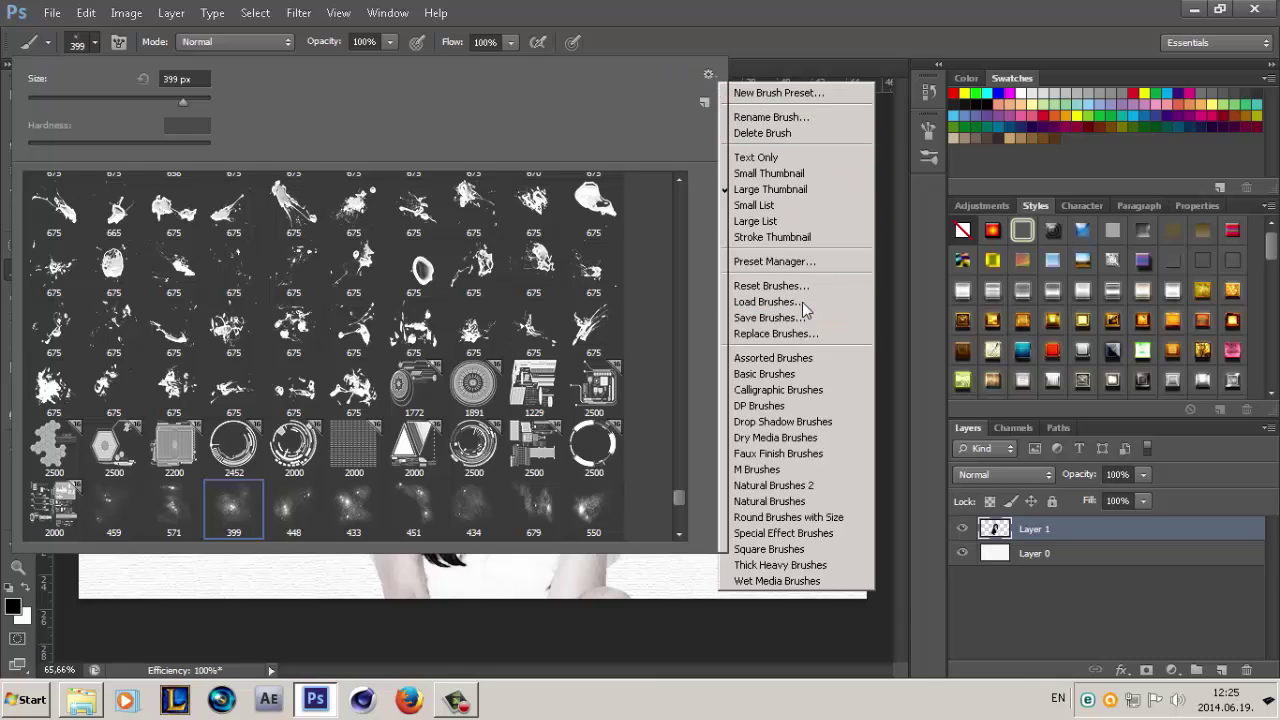
Start Load Brushes and browse through BeastGaming > Videos > Photoshop > water folders
click(766, 302)
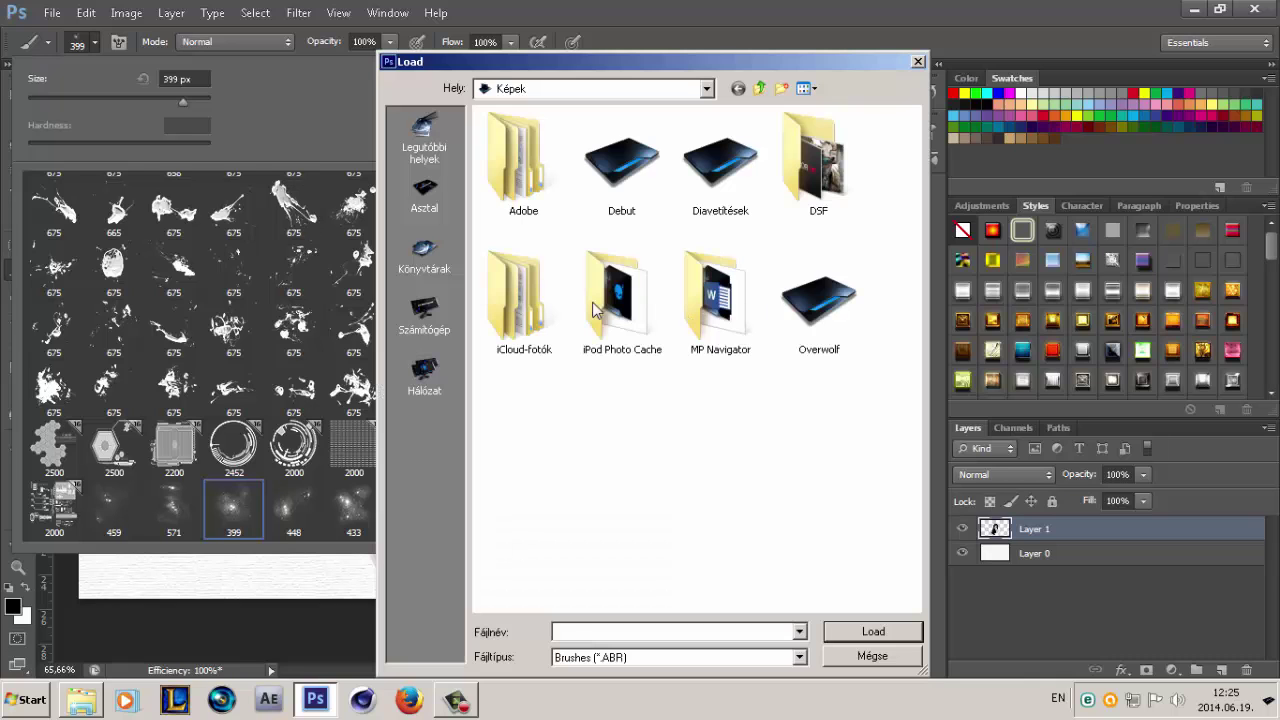
click(759, 88)
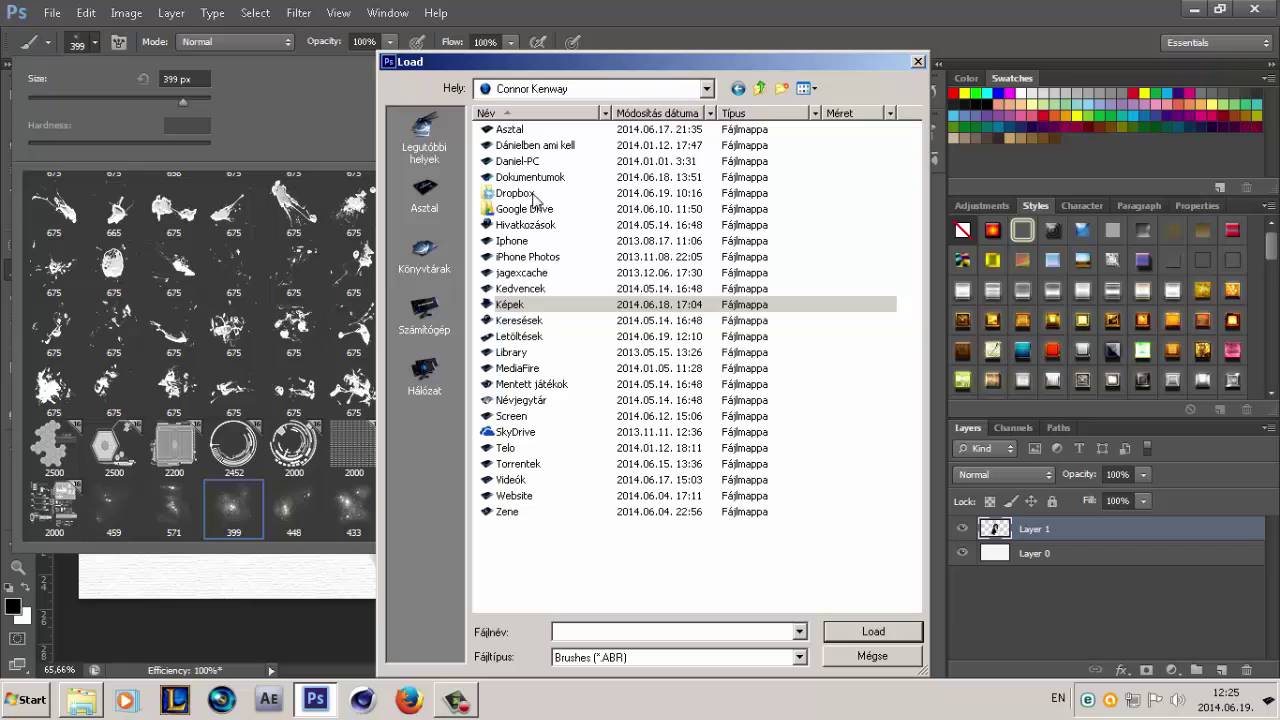
click(707, 88)
click(533, 229)
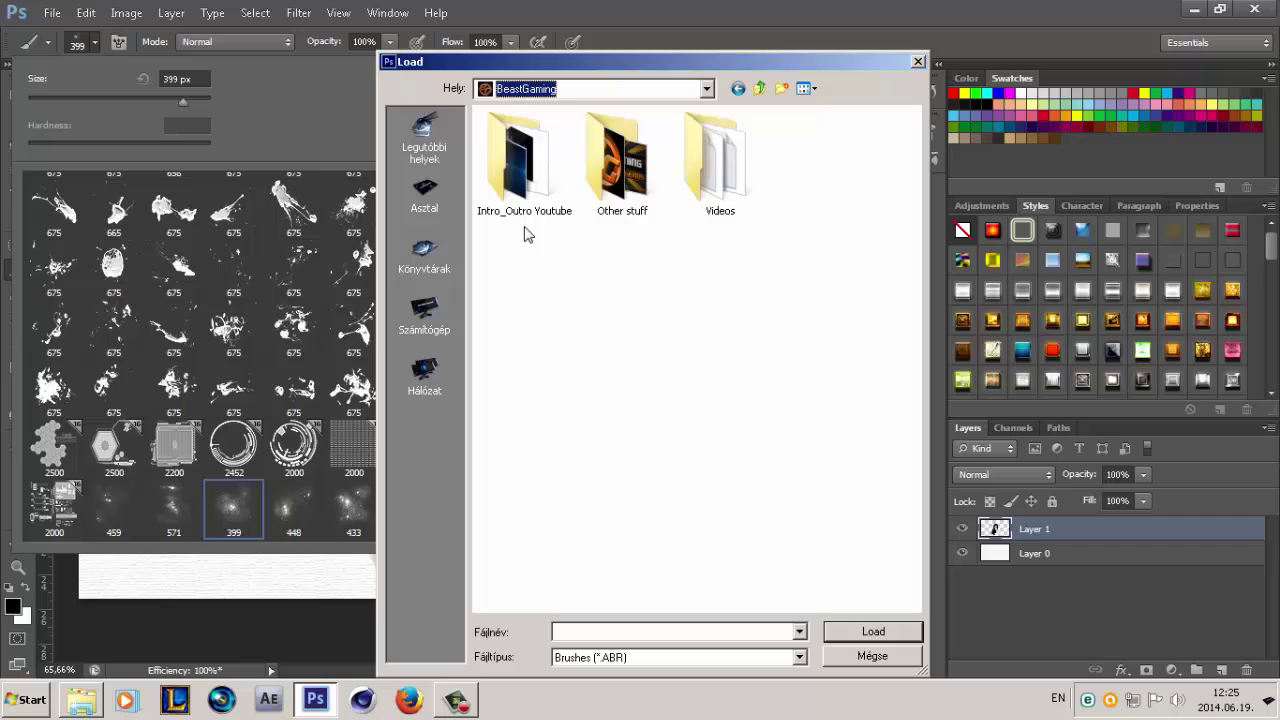
double_click(686, 195)
double_click(532, 165)
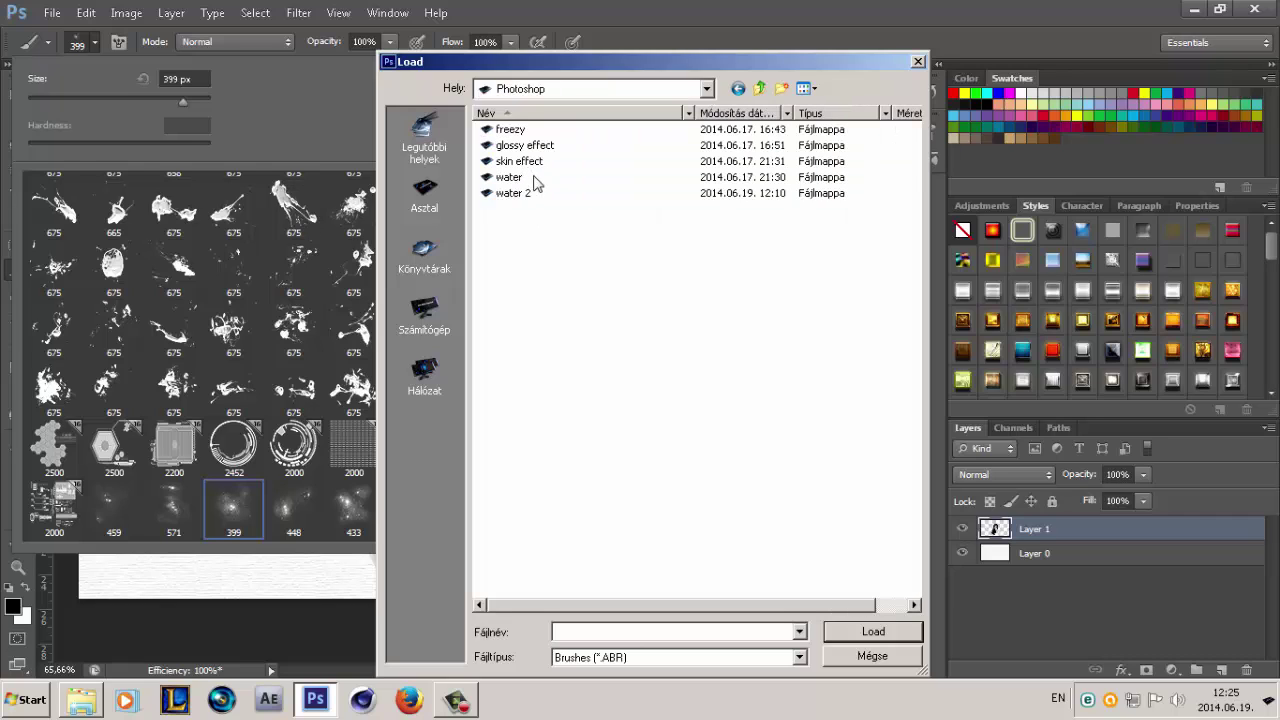
double_click(509, 179)
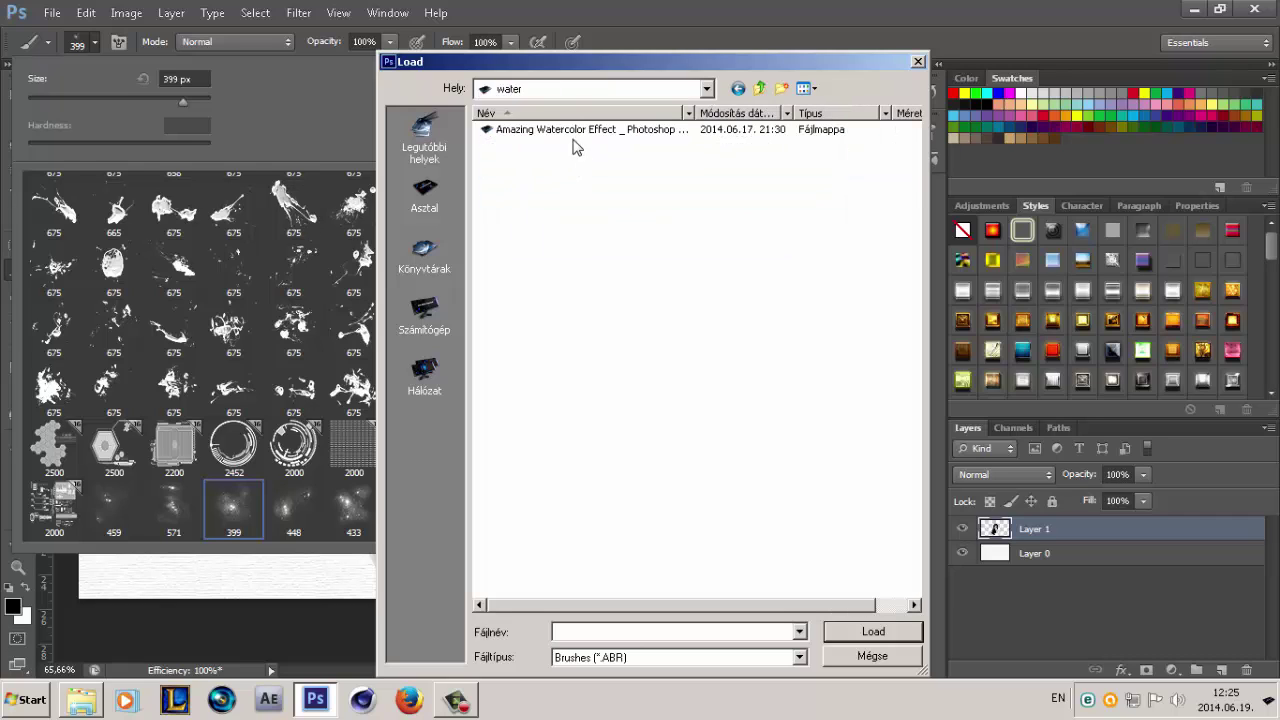
double_click(659, 132)
Load BB_Watercolor_II_CS.abr from the water 2 folder
click(738, 88)
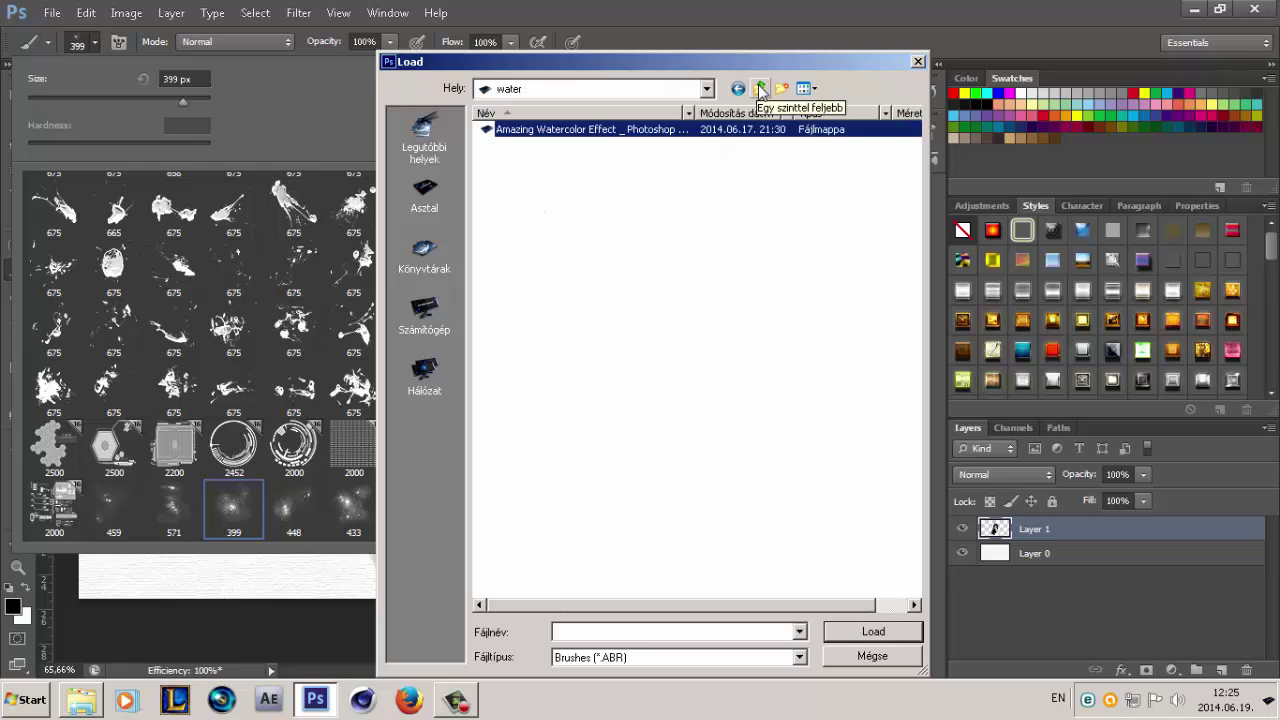
click(738, 88)
double_click(520, 192)
click(515, 148)
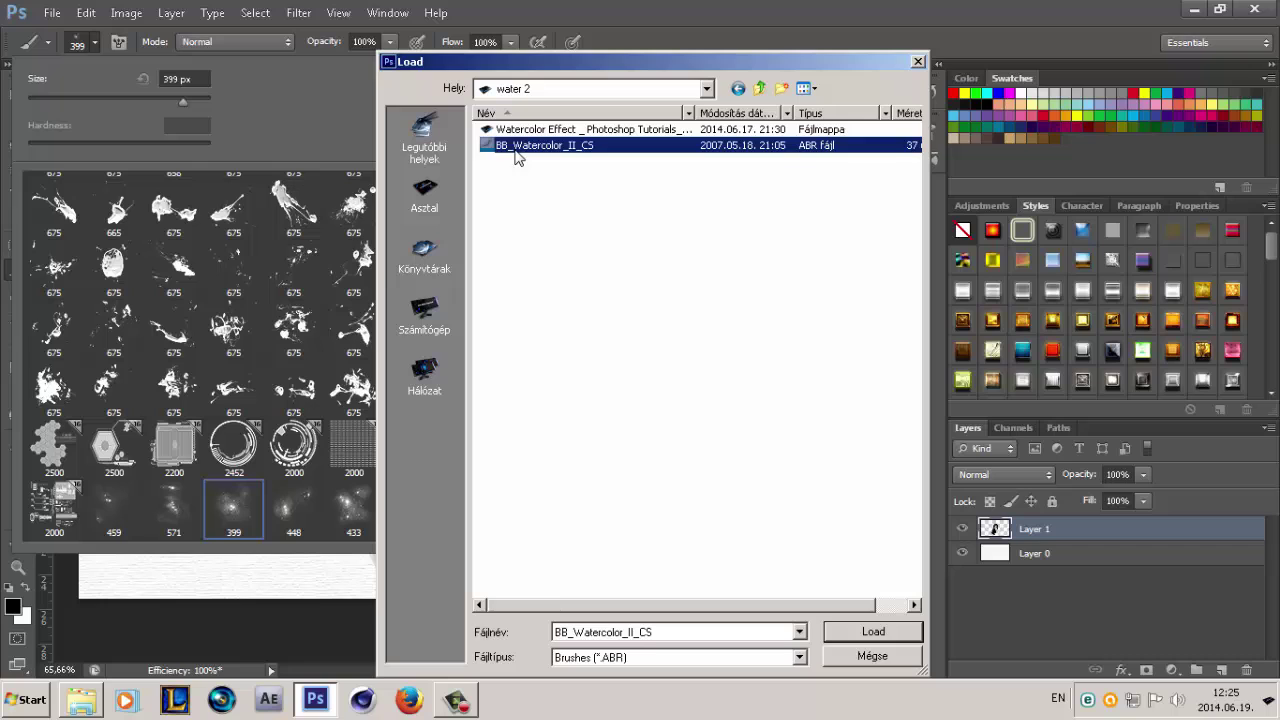
click(851, 640)
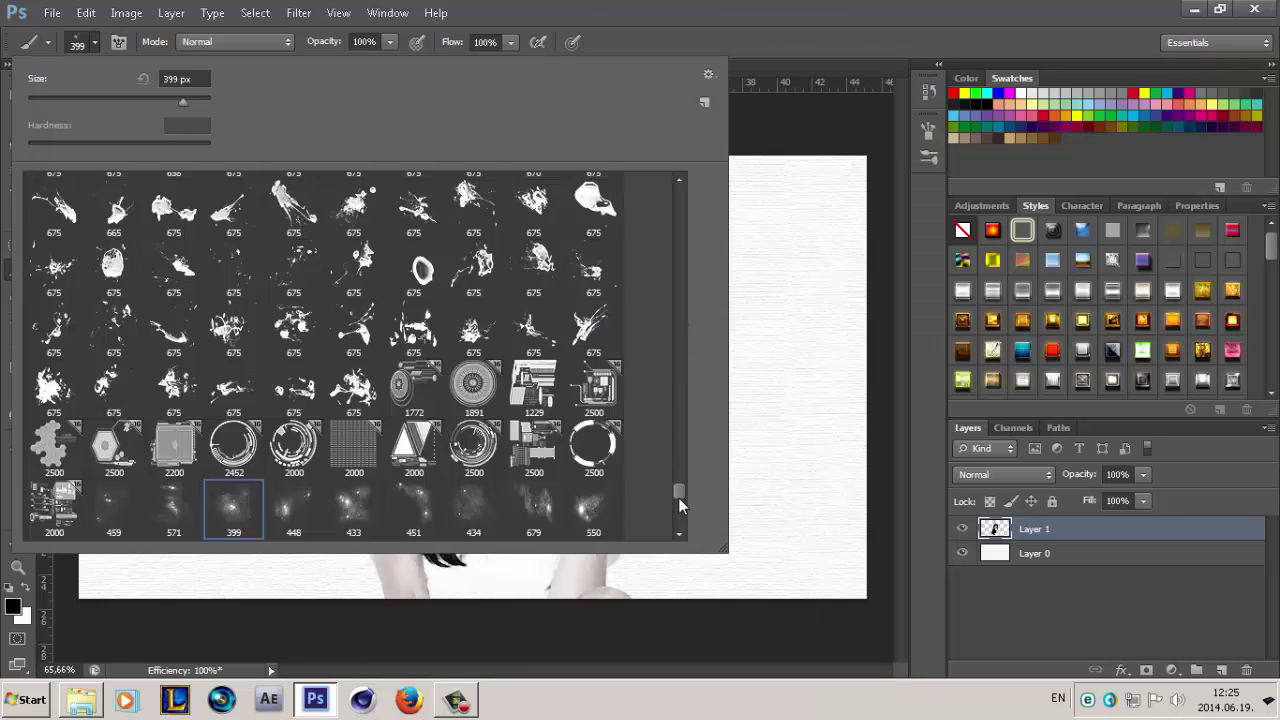
Close the brush presets and add a layer mask to Layer 1
drag(678, 494, 686, 516)
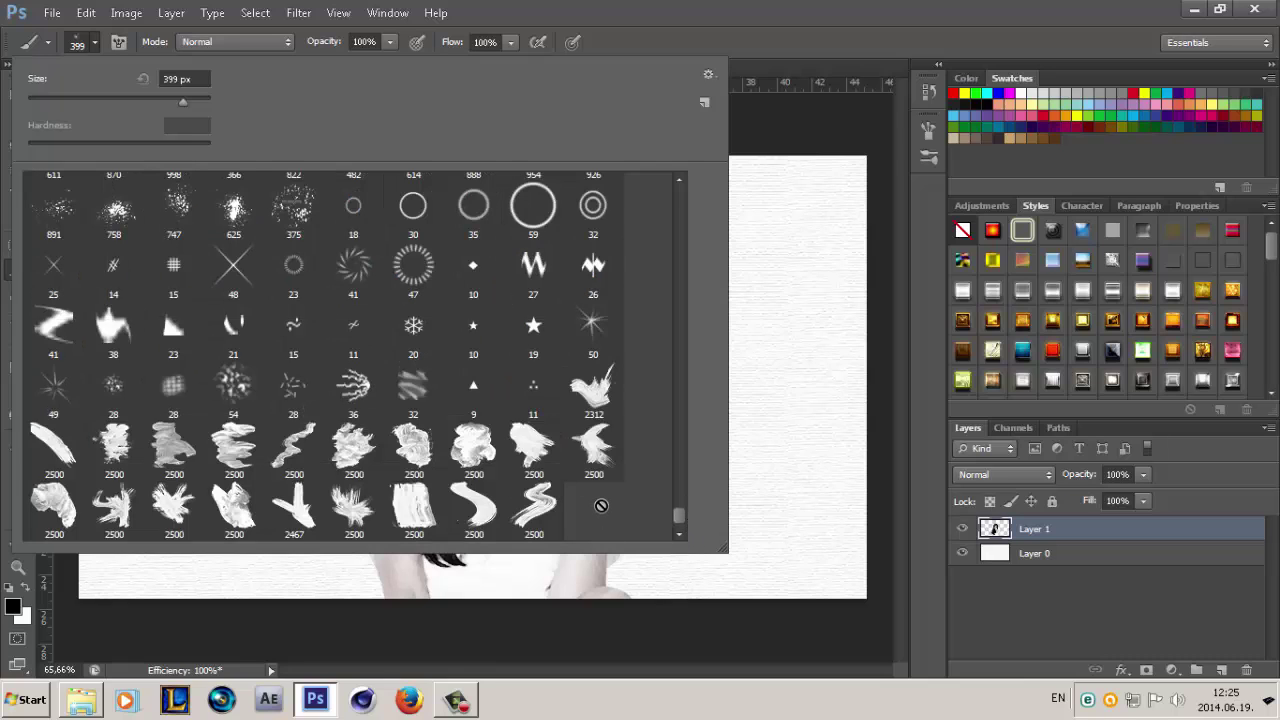
click(791, 27)
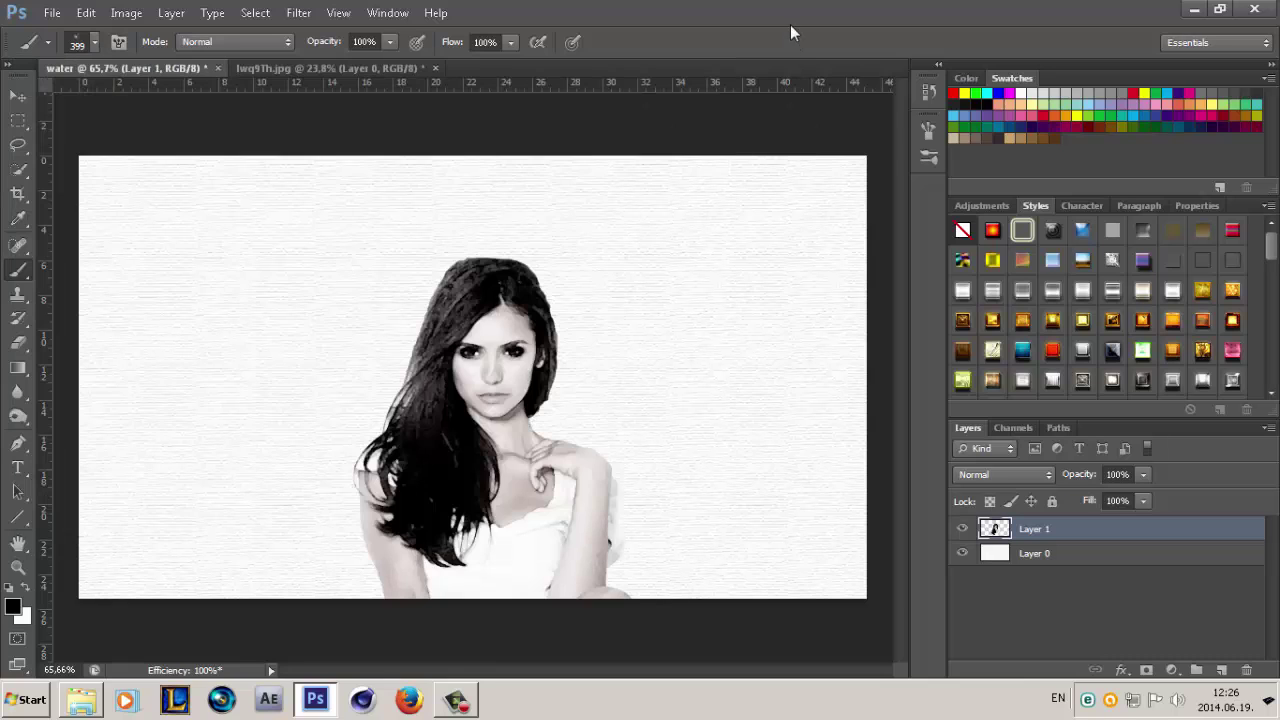
click(1145, 671)
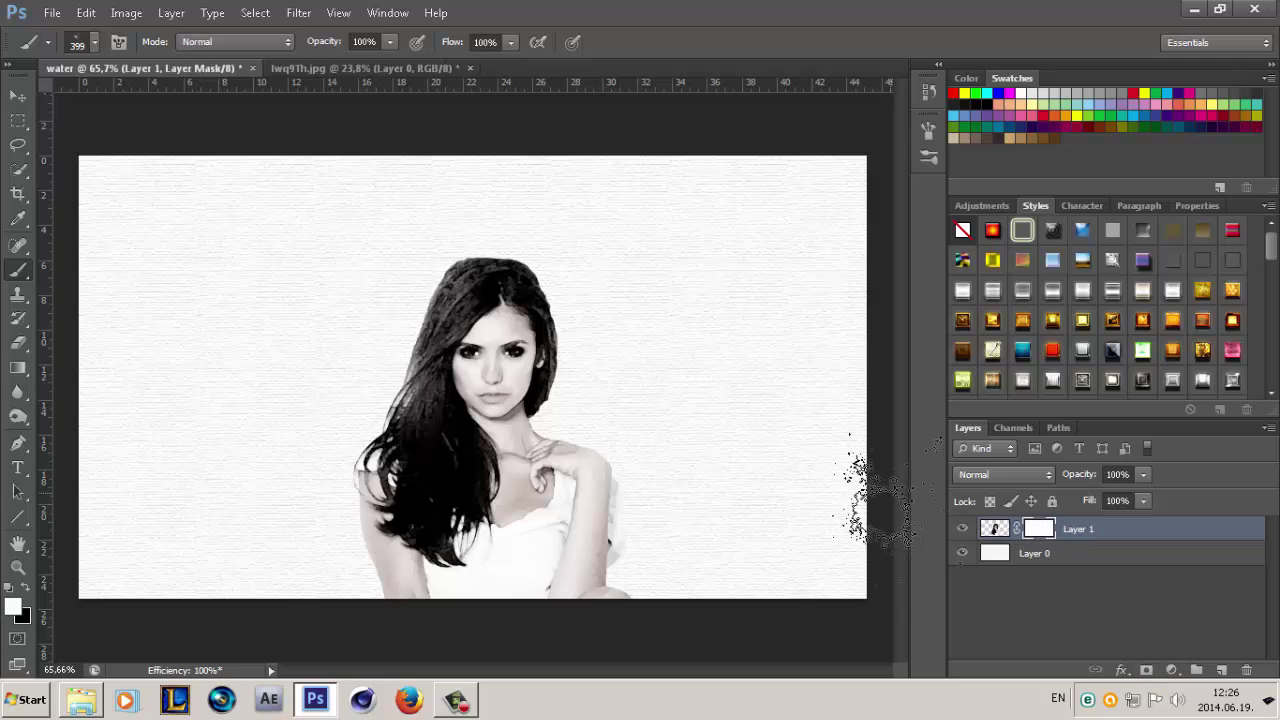
Choose a rough splash brush from the presets, sized to about 400 px
click(93, 43)
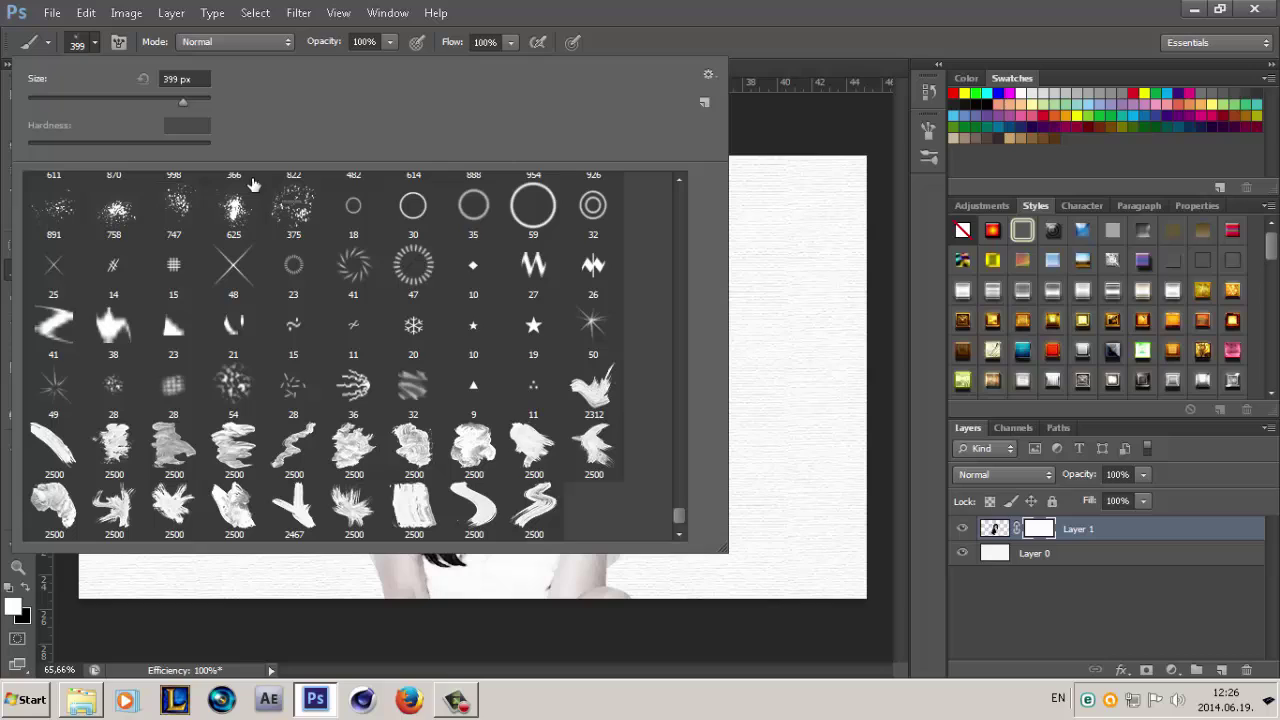
click(52, 458)
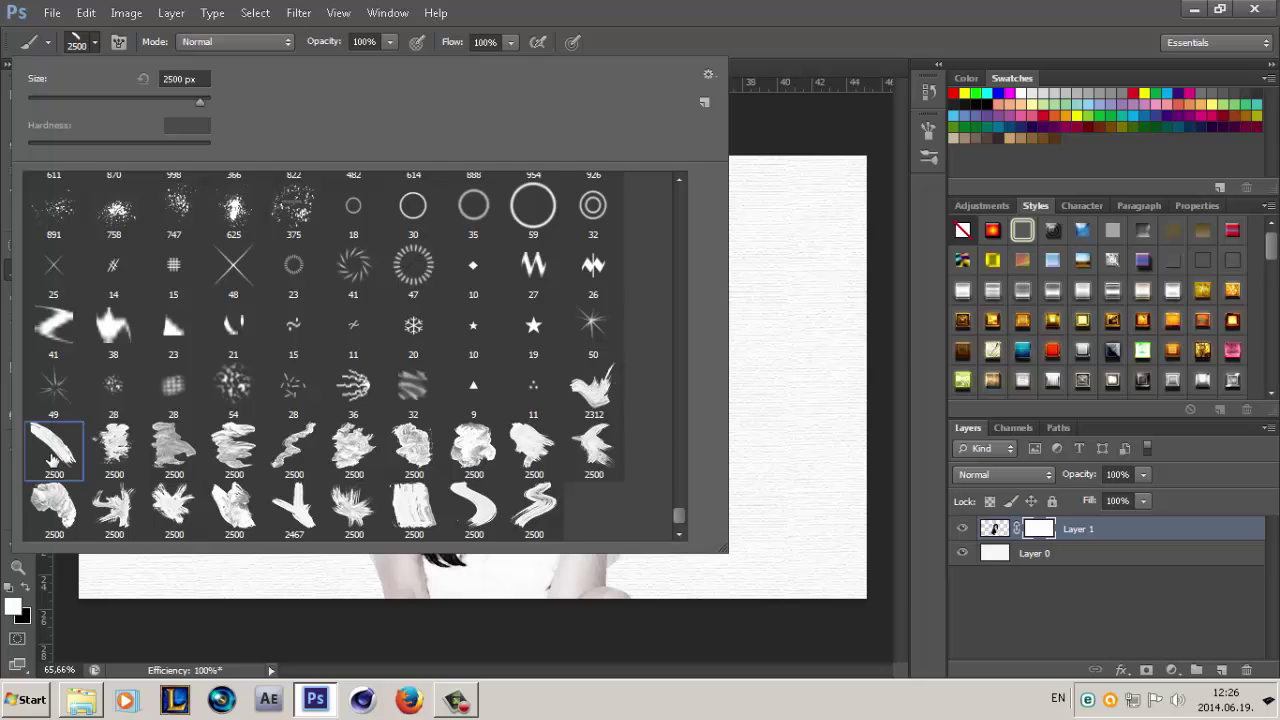
click(597, 397)
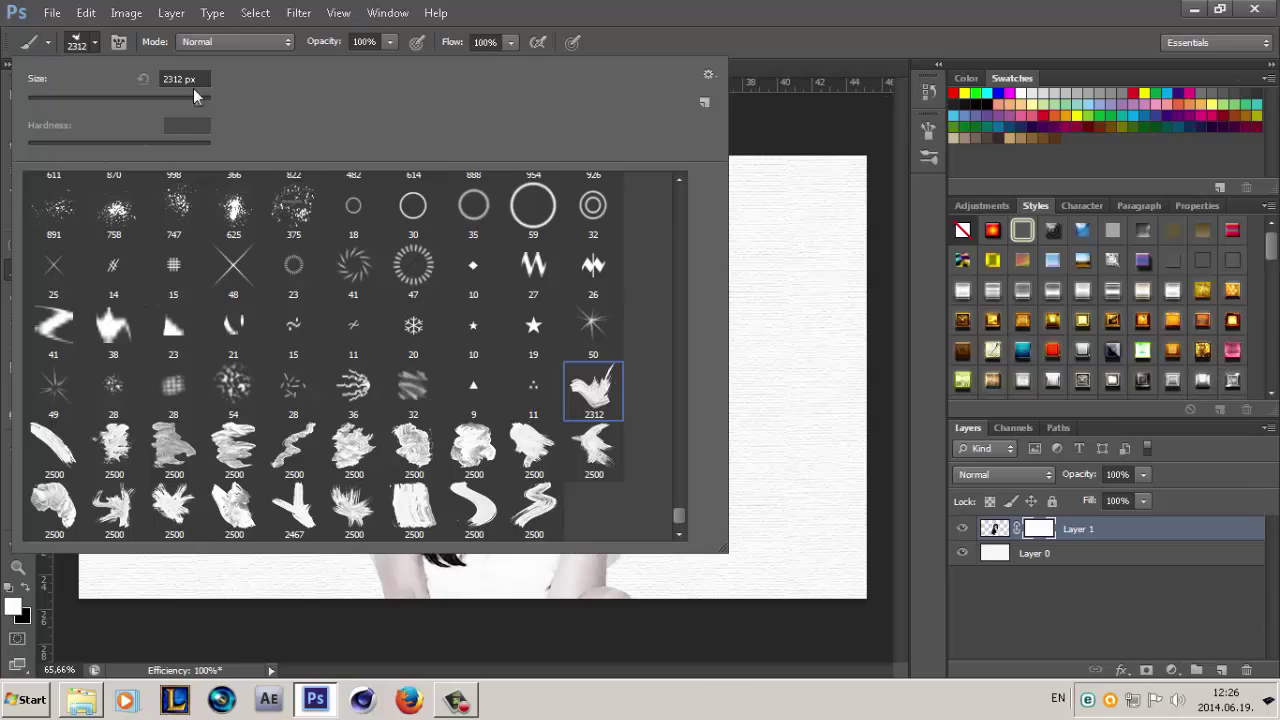
drag(146, 101, 144, 101)
click(95, 452)
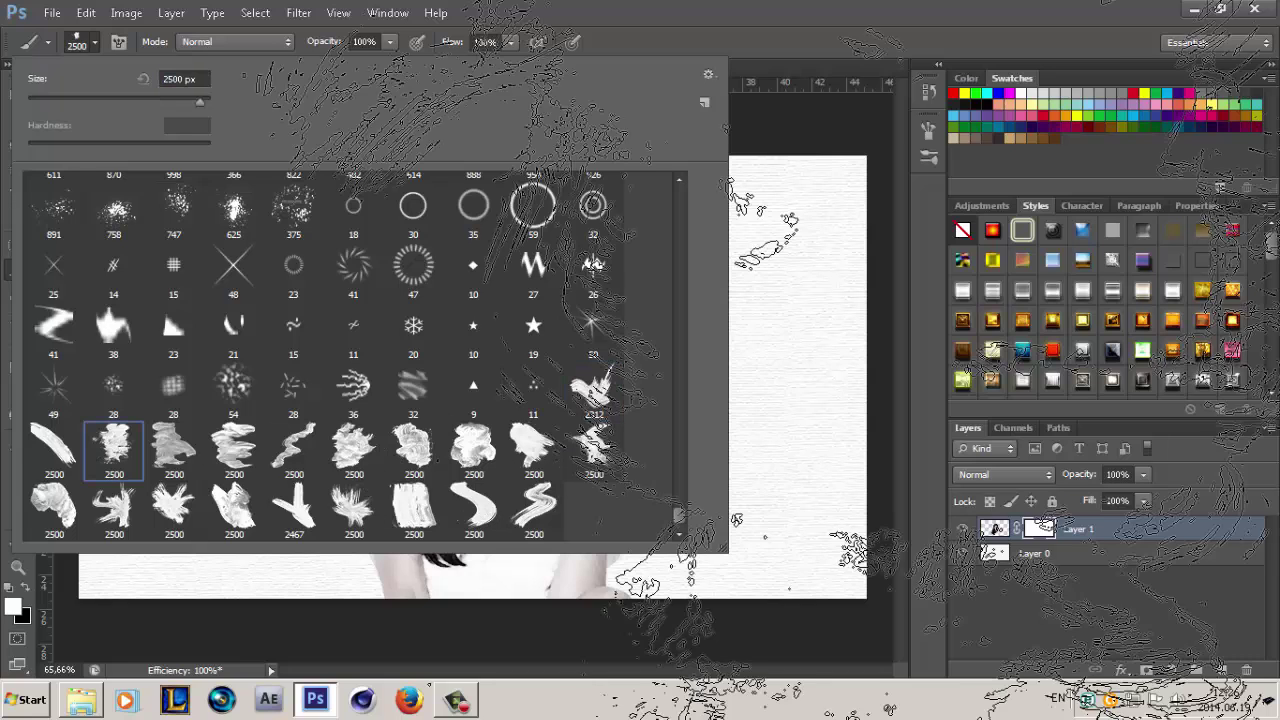
drag(184, 102, 183, 102)
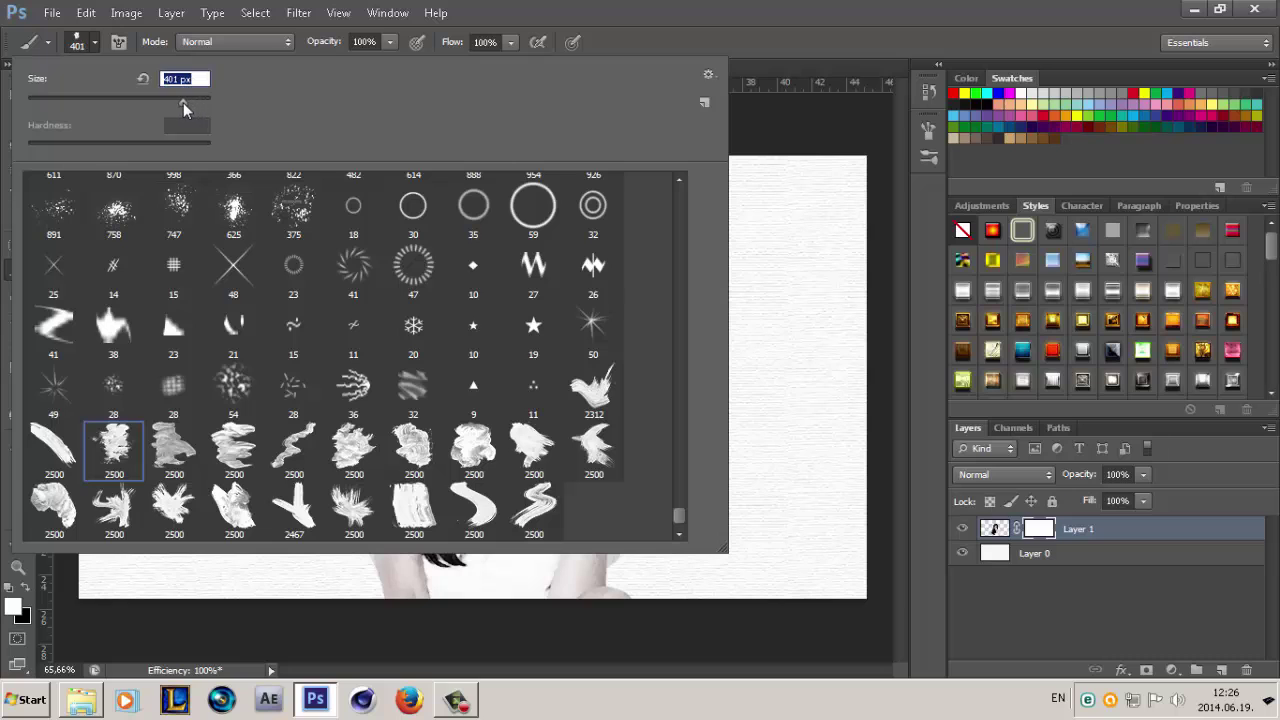
key(Return)
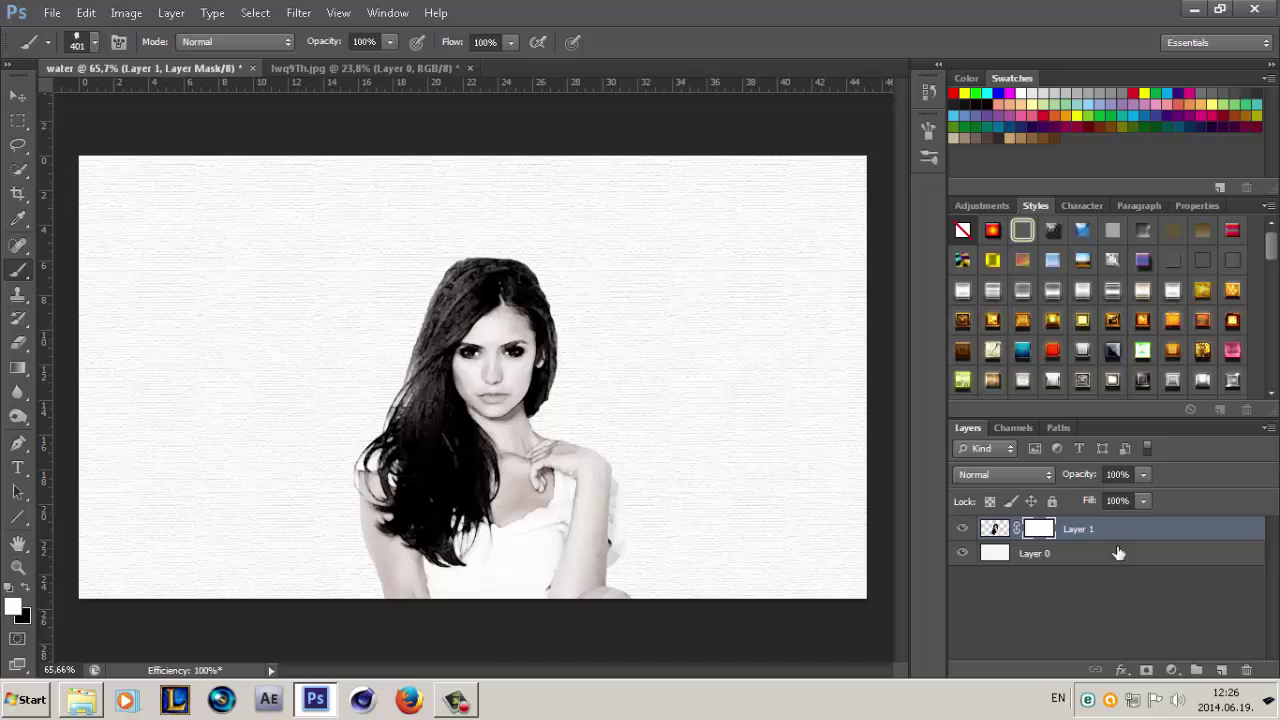
Paint black on the mask to dissolve the left hair beside the face and neck
key(x)
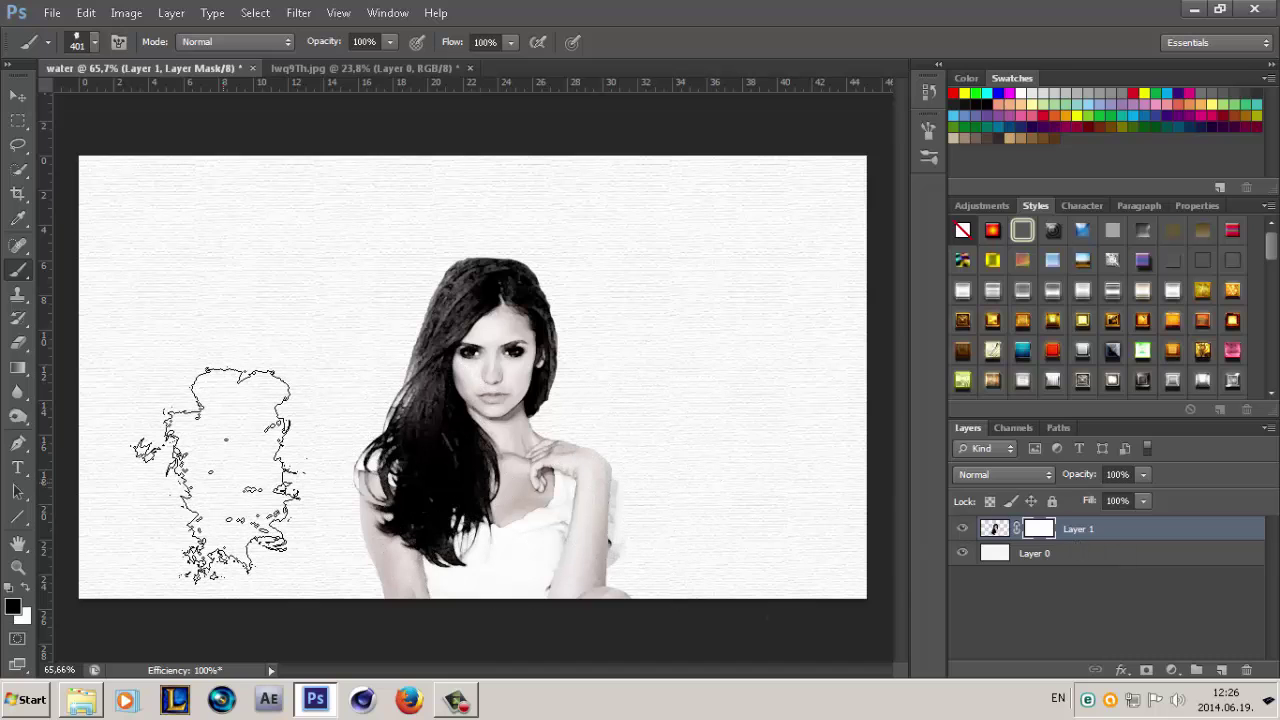
drag(370, 440, 430, 480)
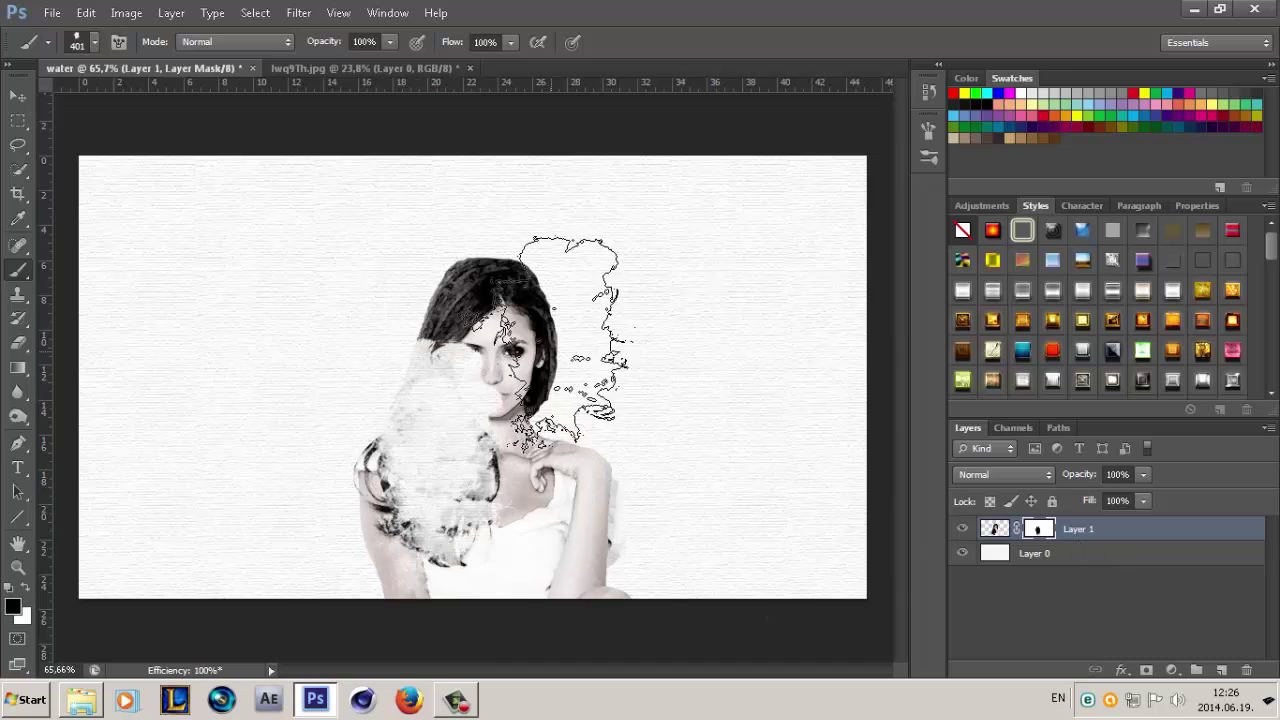
key(ctrl+z)
key(ctrl+z)
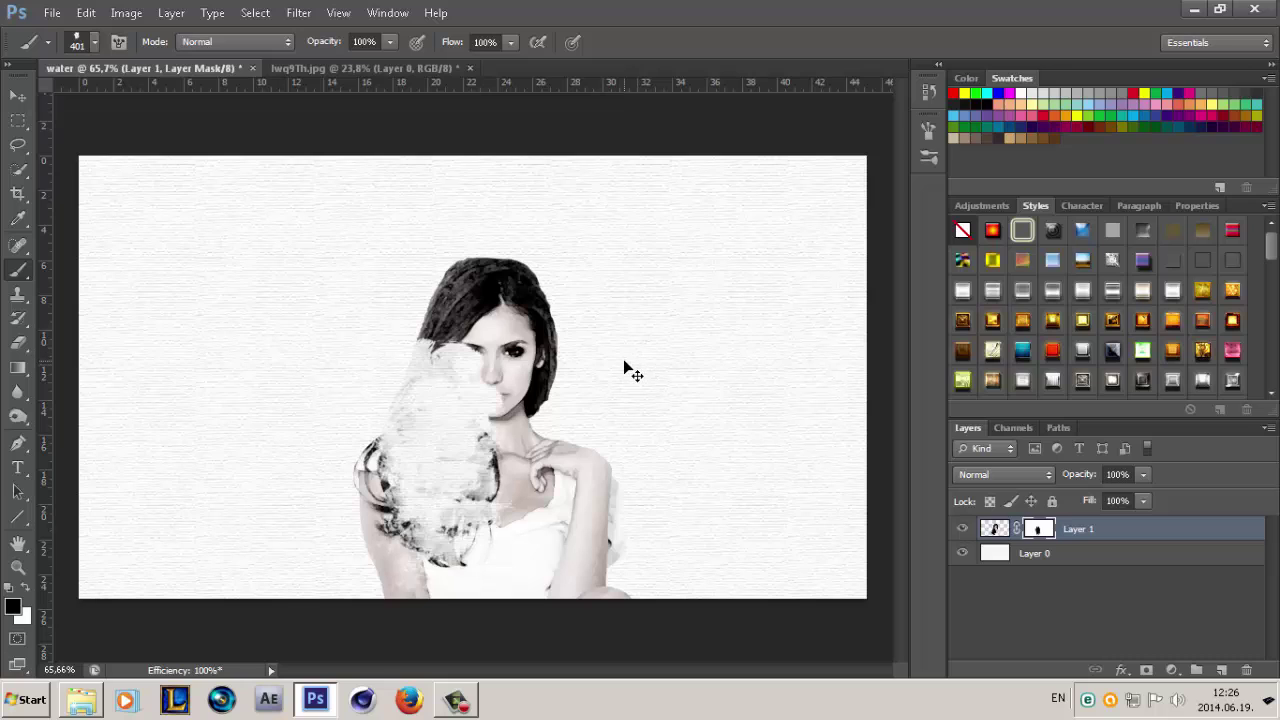
key(ctrl+z)
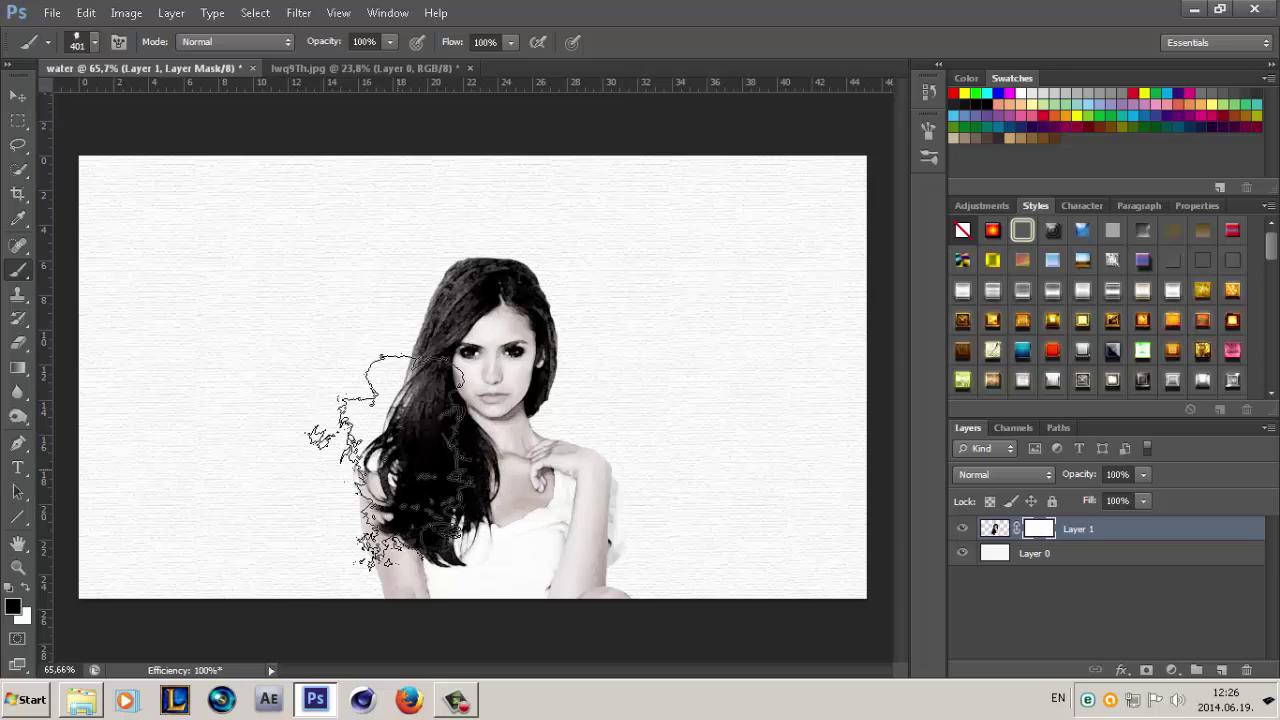
mouse_move(380, 470)
mouse_down()
mouse_move(416, 512)
mouse_move(455, 230)
mouse_move(545, 205)
mouse_move(600, 150)
mouse_move(620, 190)
mouse_move(455, 220)
mouse_move(370, 450)
mouse_move(395, 520)
mouse_move(390, 470)
mouse_up()
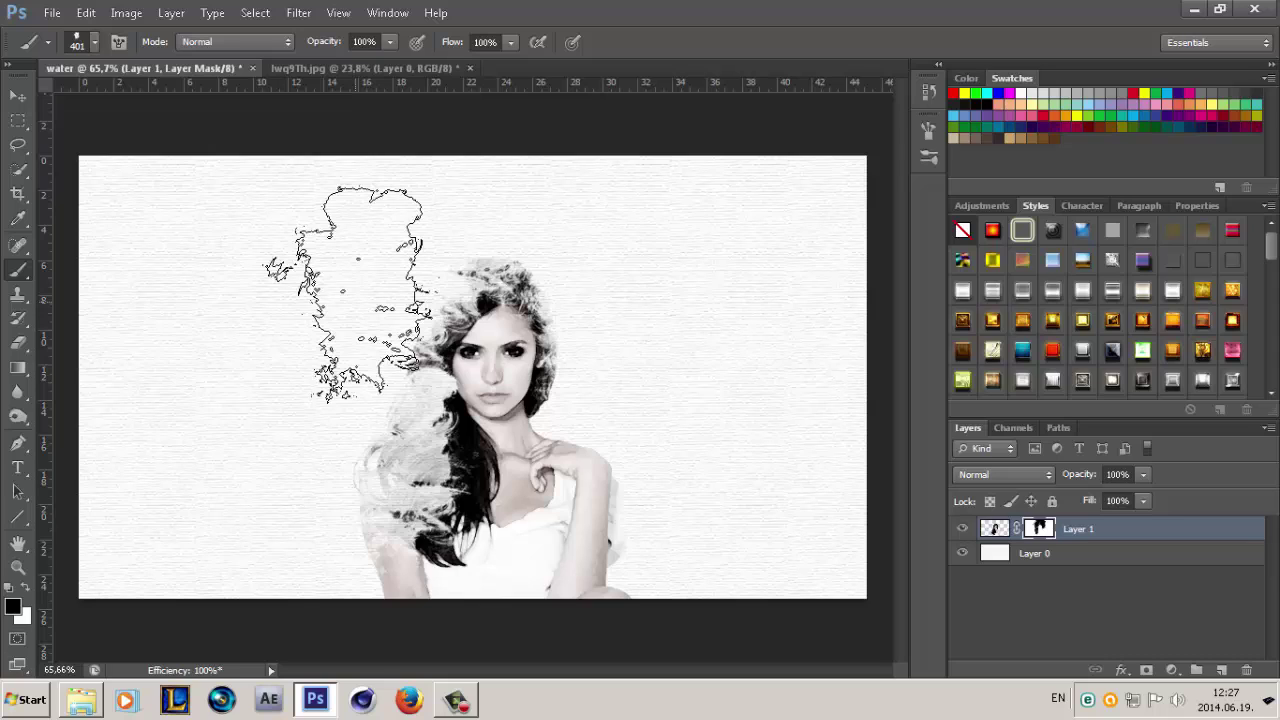
key(bracketleft)
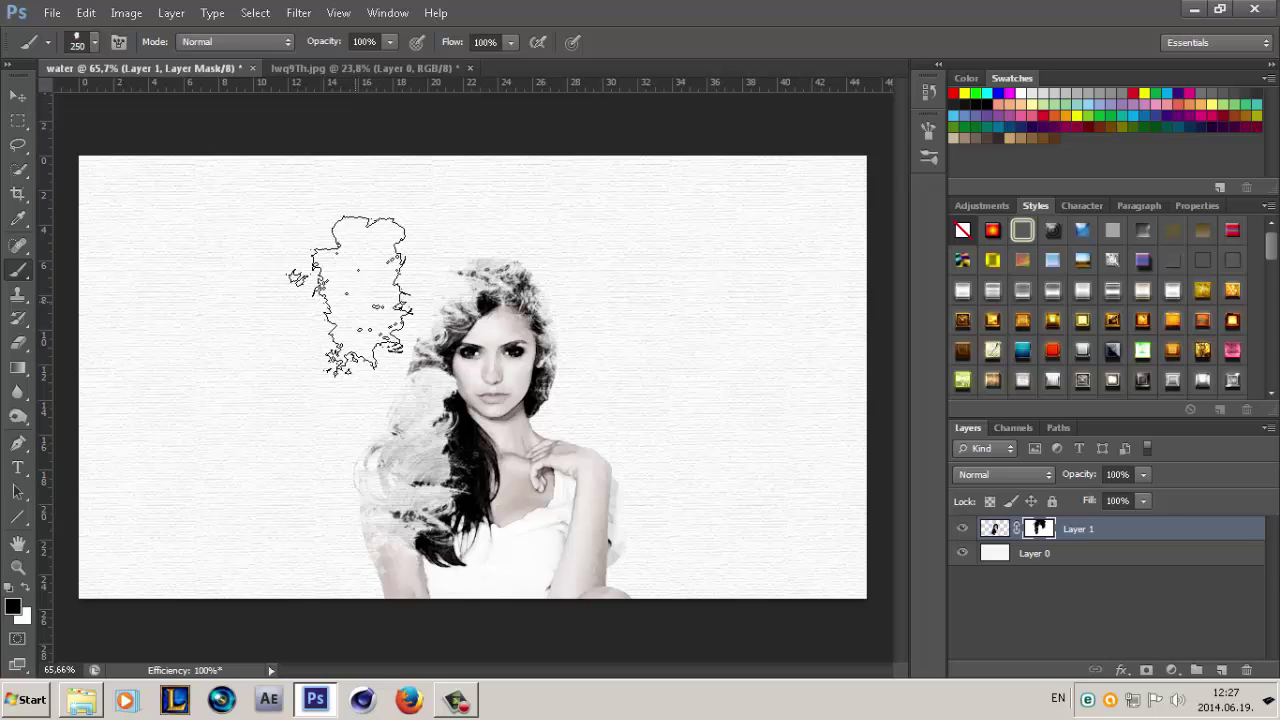
key(bracketleft)
key(bracketleft)
key(bracketleft)
key(bracketright)
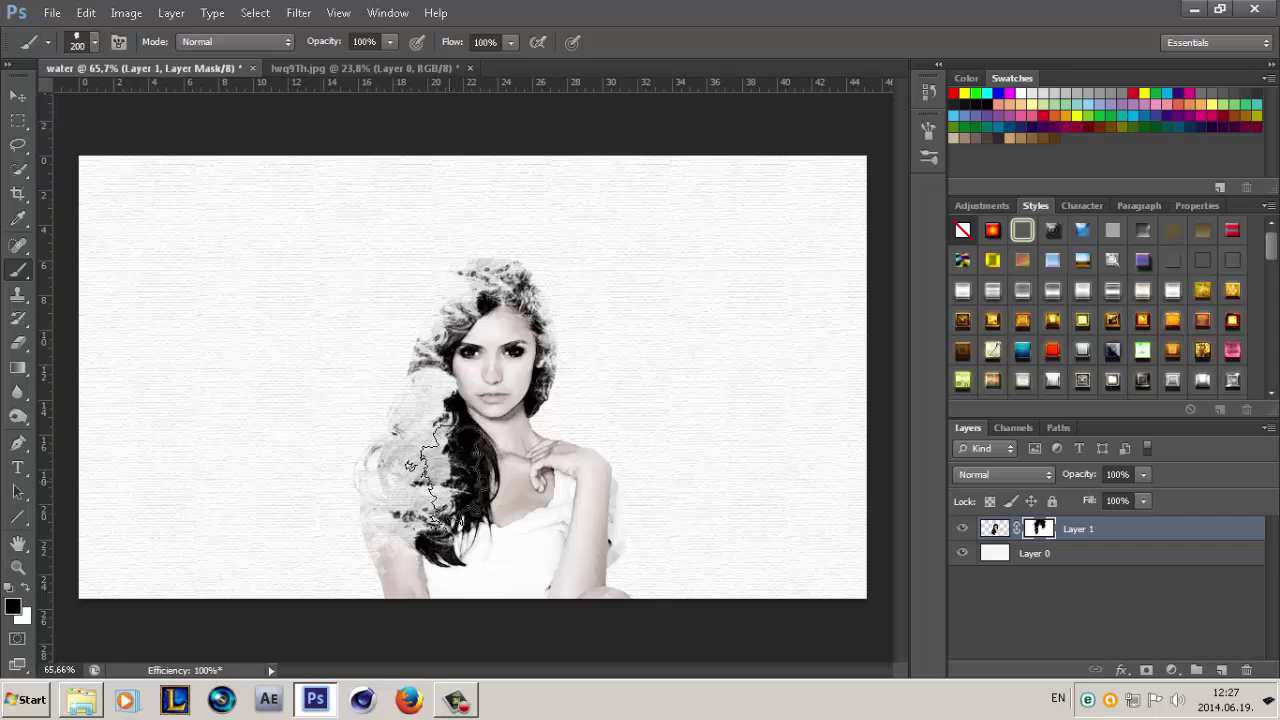
mouse_move(445, 465)
mouse_down()
mouse_move(455, 495)
mouse_move(420, 515)
mouse_move(420, 500)
mouse_up()
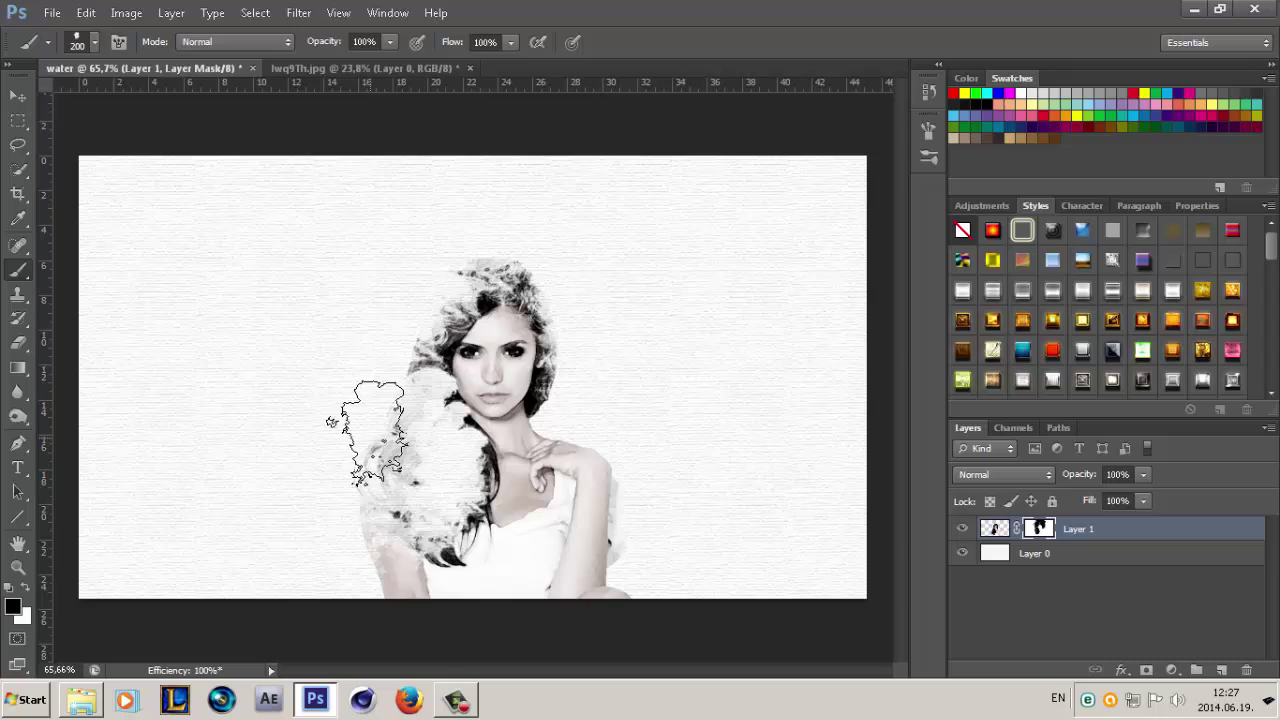
scroll(371, 386, down, 3)
scroll(375, 387, up, 4)
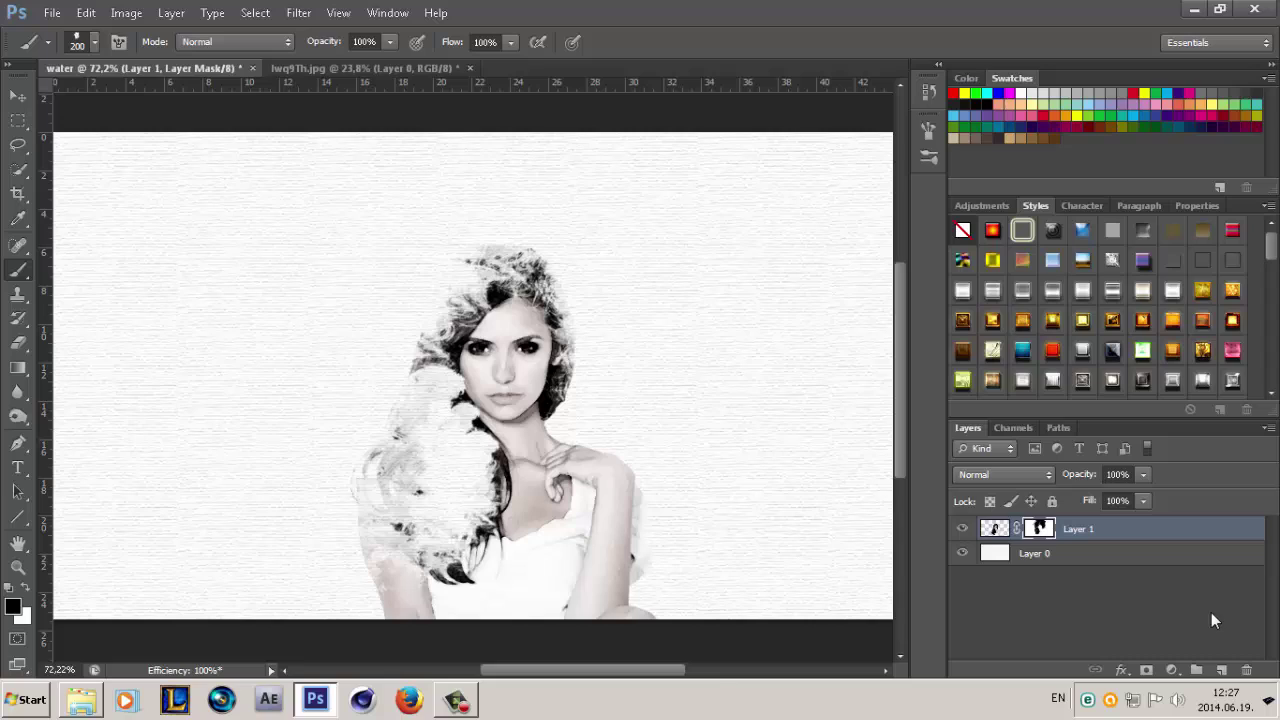
Create Layer 2 below Layer 1 and set the foreground colour to #5900ac
click(1225, 668)
drag(1128, 528, 1126, 564)
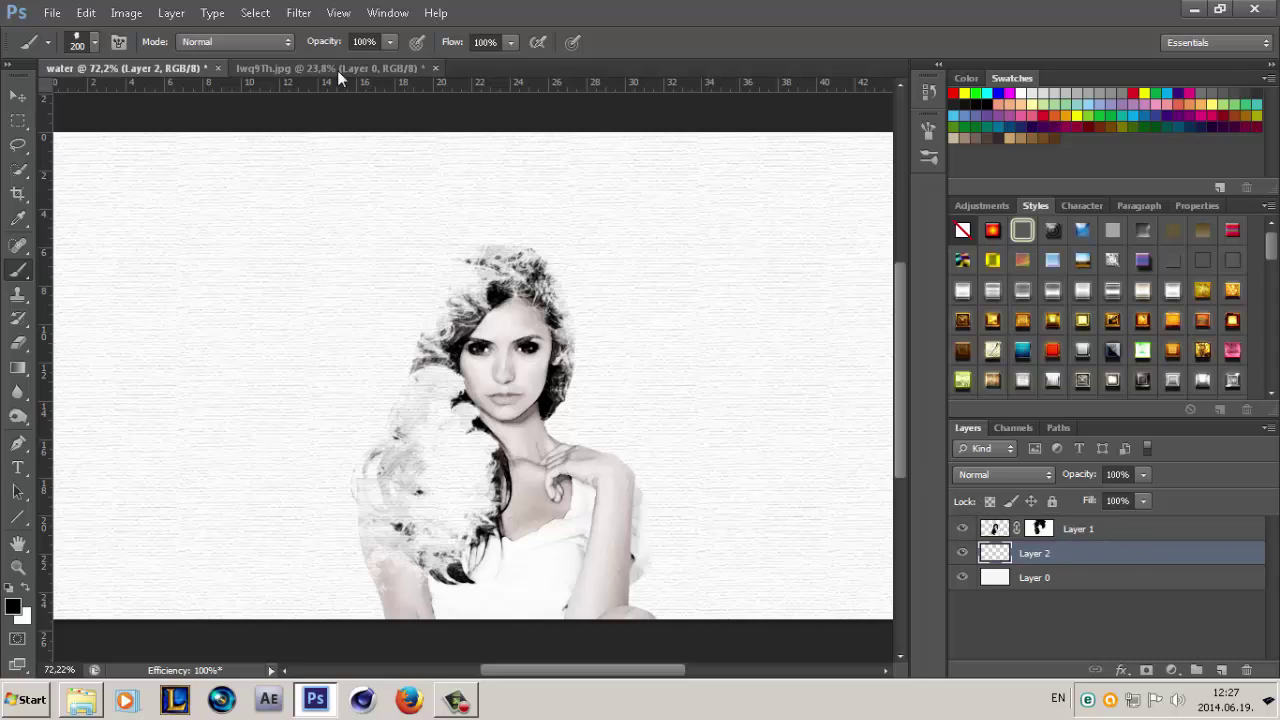
click(13, 605)
mouse_move(838, 485)
mouse_down()
mouse_move(837, 330)
mouse_move(845, 362)
mouse_up()
drag(805, 305, 933, 277)
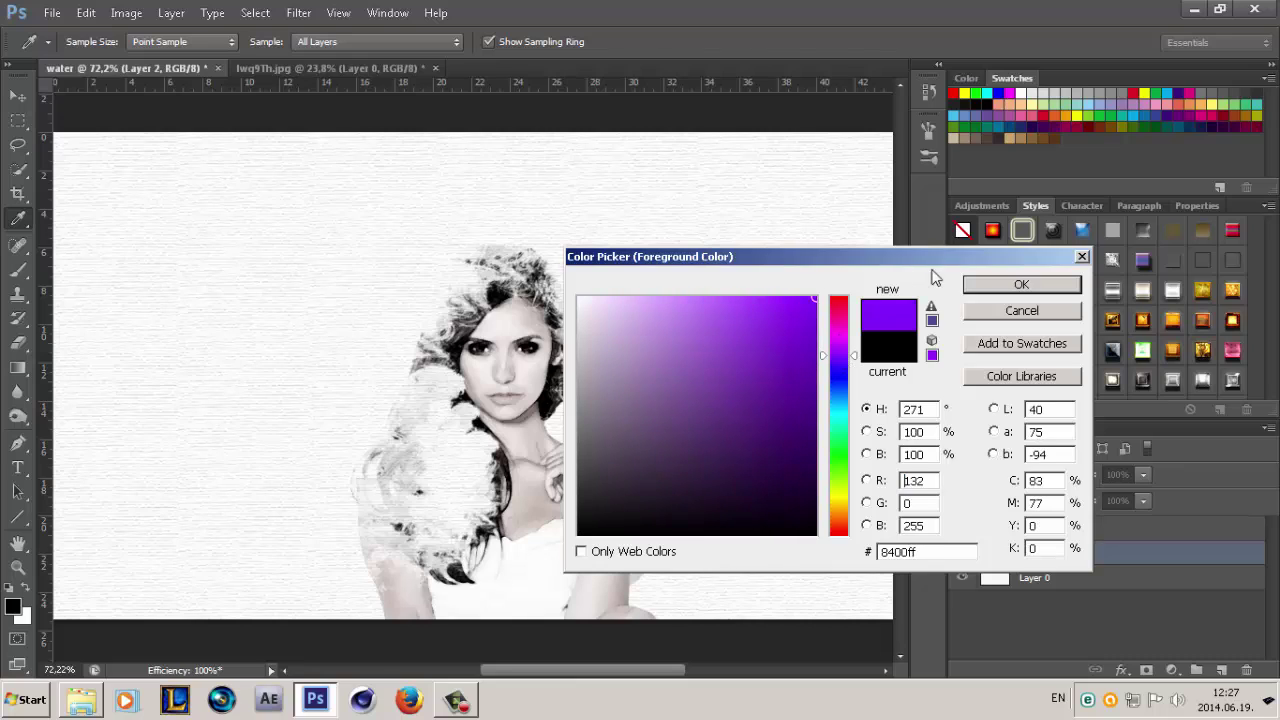
drag(812, 330, 815, 374)
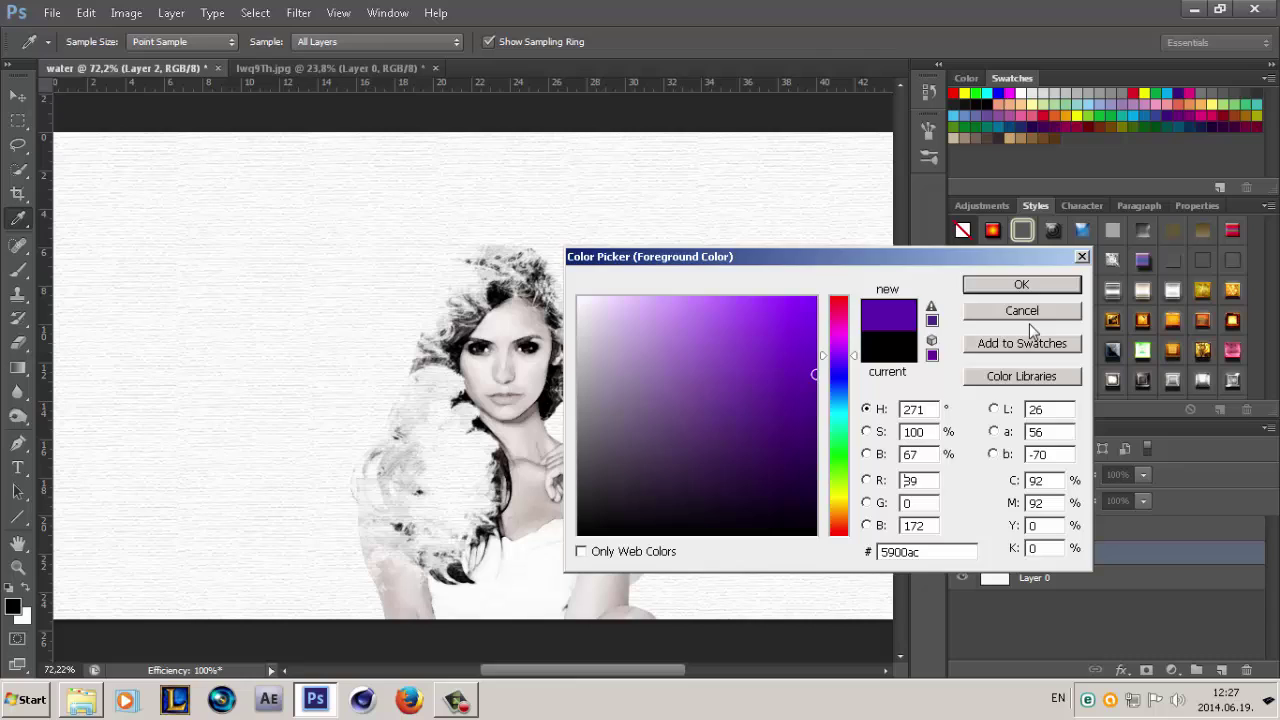
click(1024, 286)
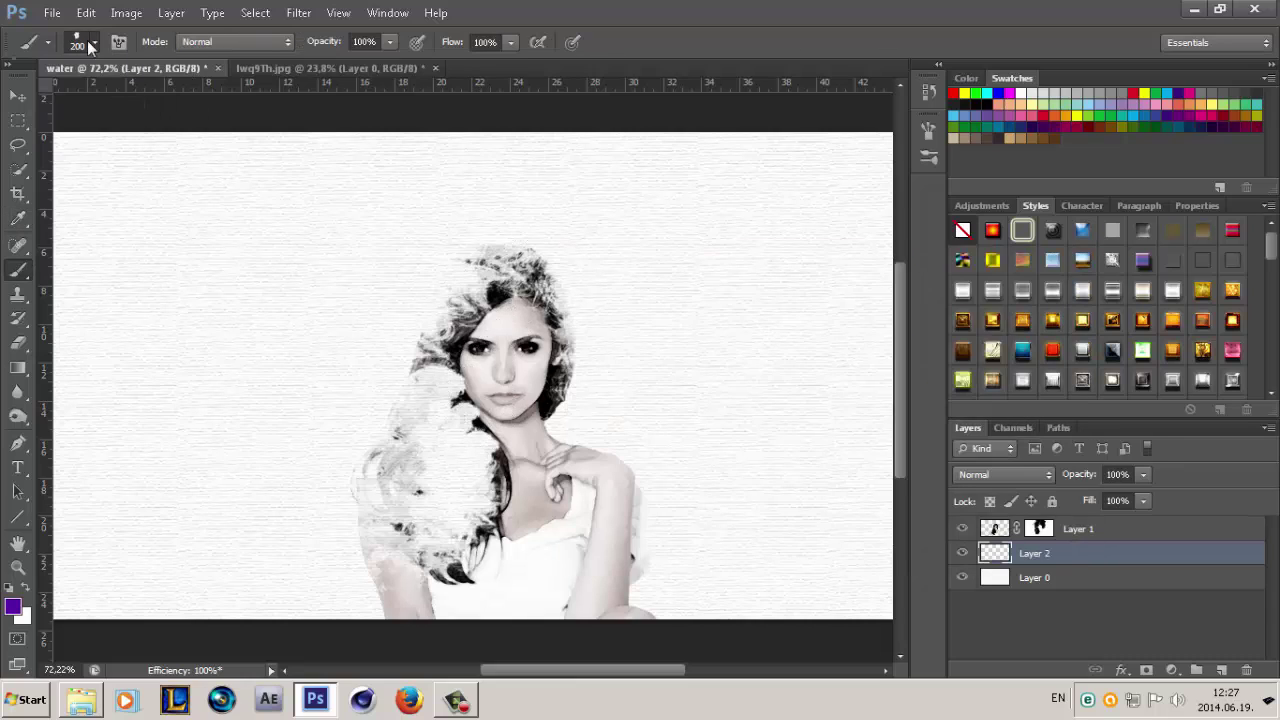
Stamp a purple stroke behind the portrait with a large rough brush at 900 px
click(90, 42)
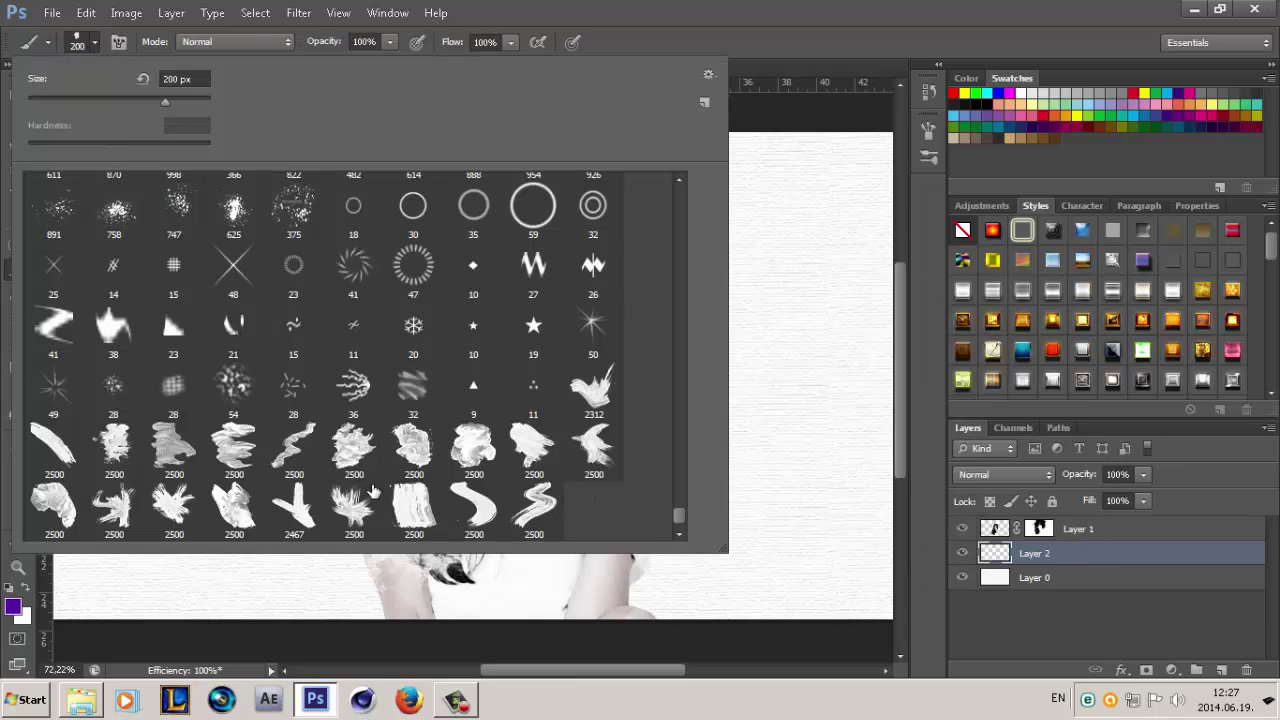
click(113, 514)
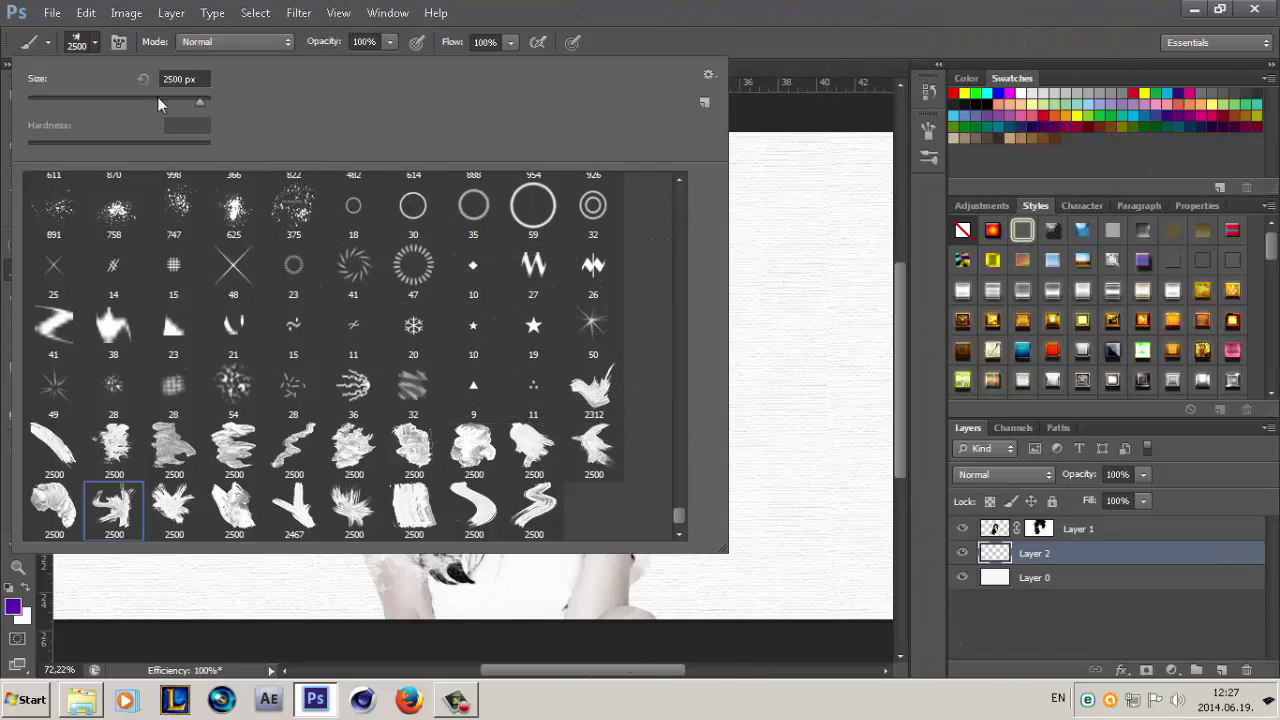
key(Return)
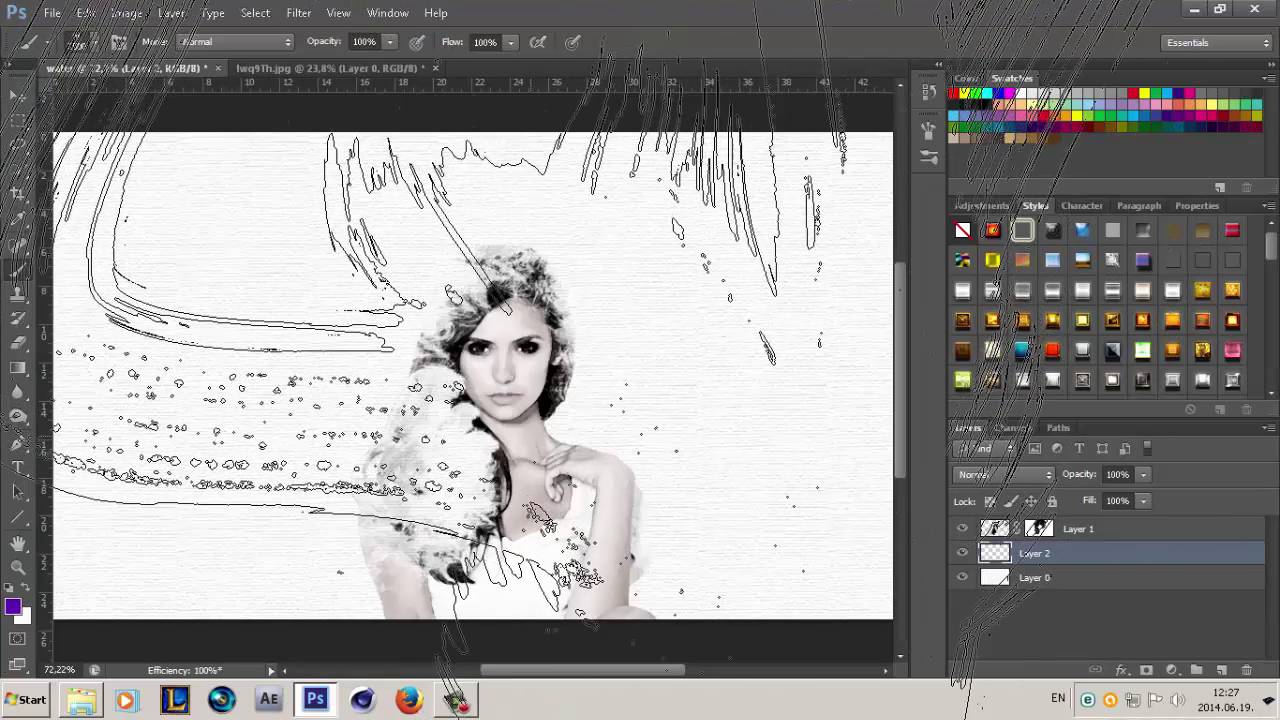
key(bracketleft)
key(bracketleft)
key(bracketleft)
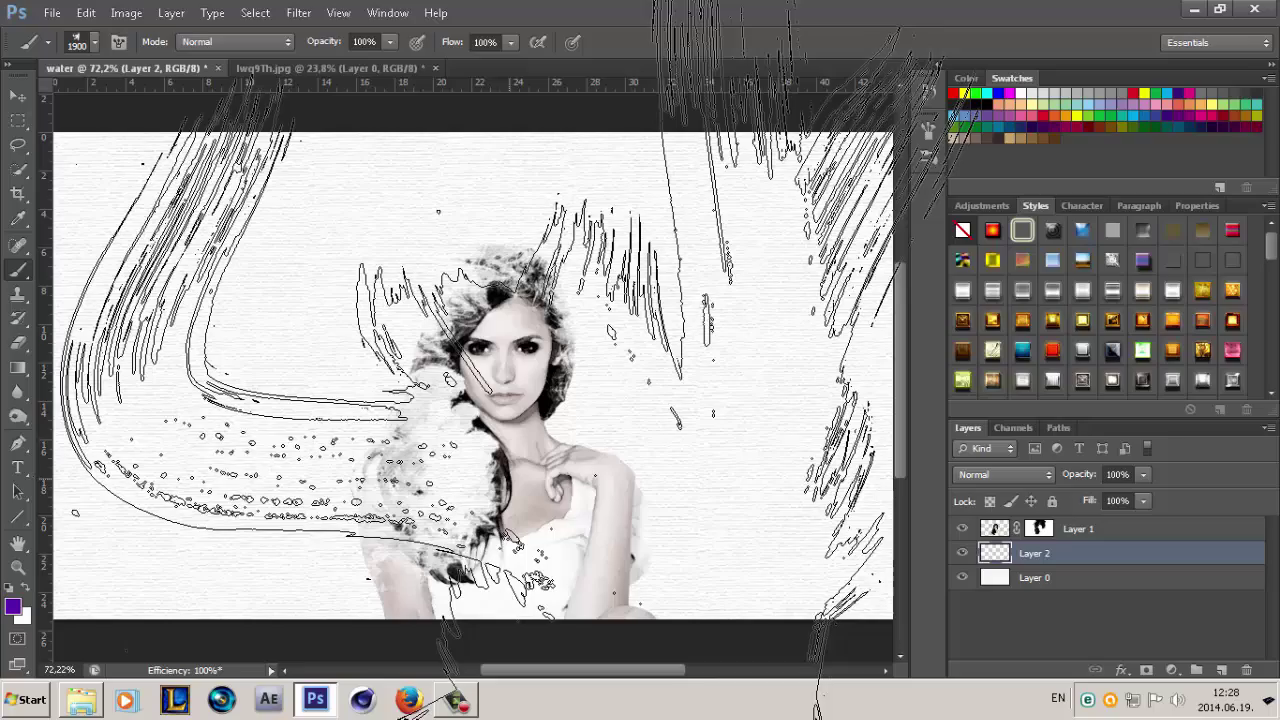
key(bracketleft)
key(bracketleft)
key(bracketleft)
key(bracketleft)
key(bracketleft)
key(bracketleft)
key(bracketleft)
key(bracketleft)
key(bracketleft)
key(bracketleft)
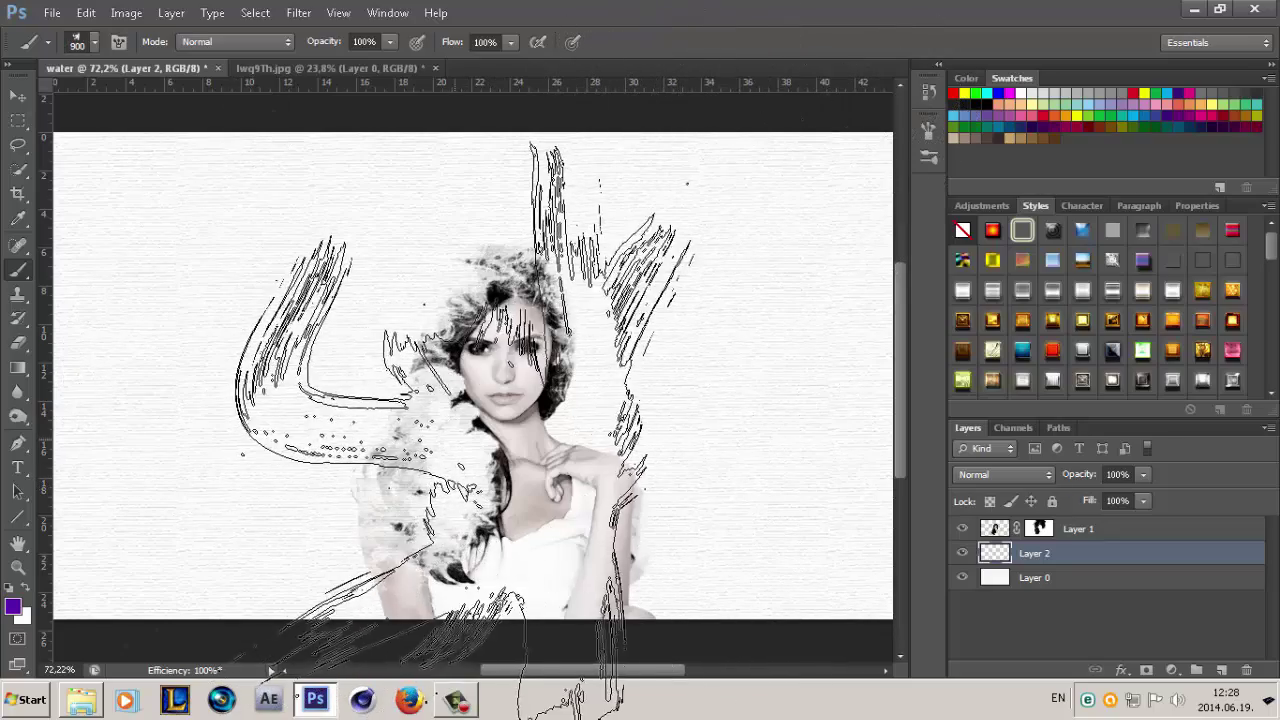
key(bracketleft)
key(bracketleft)
key(bracketleft)
key(bracketleft)
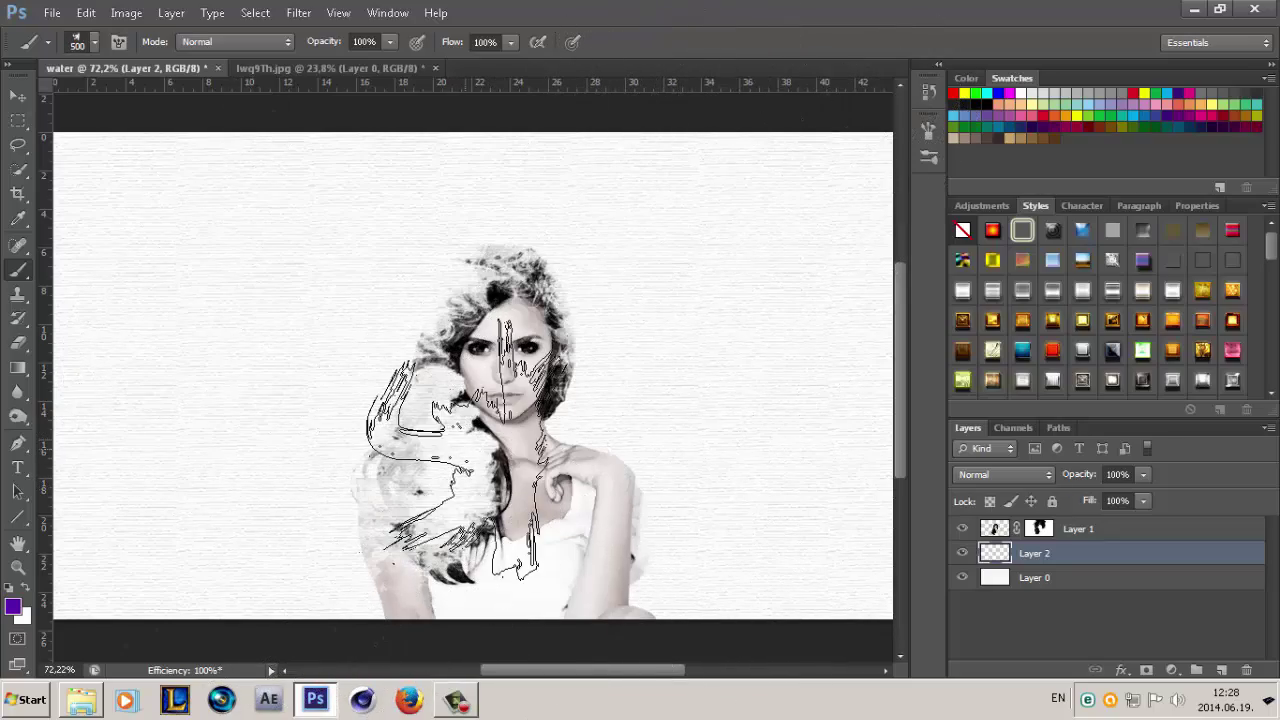
key(bracketright)
key(bracketright)
key(bracketright)
key(bracketright)
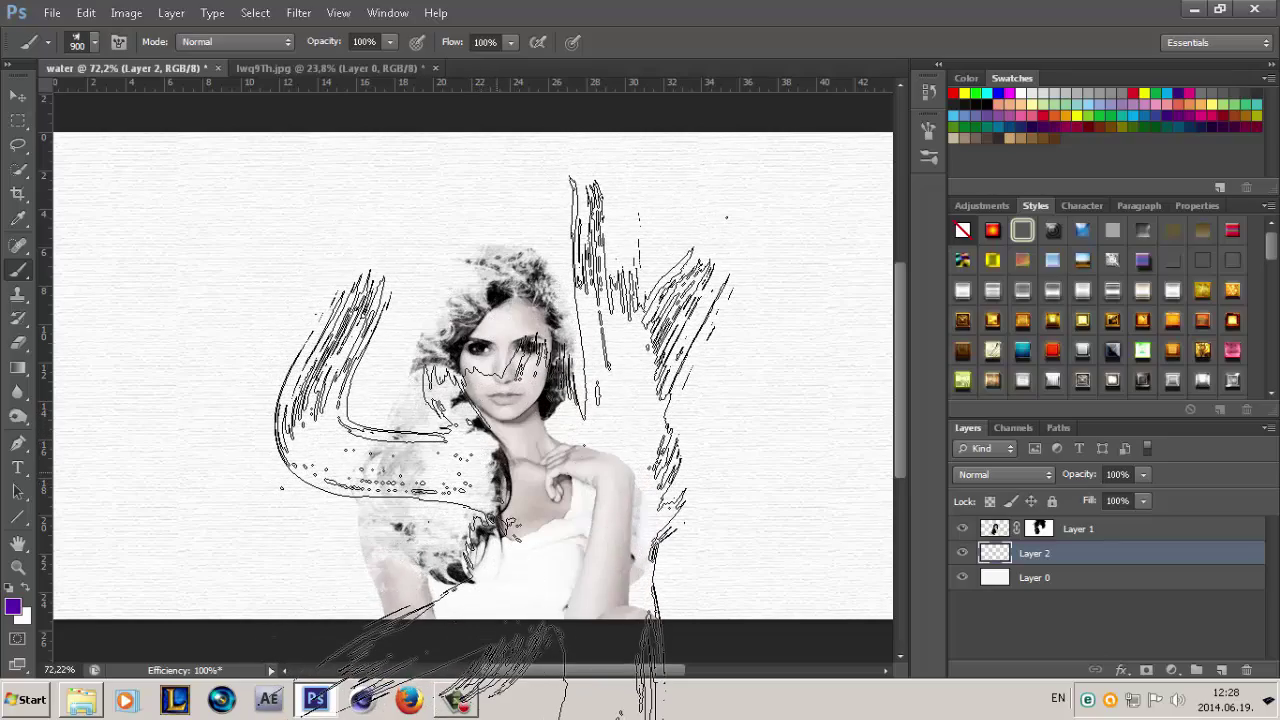
click(505, 445)
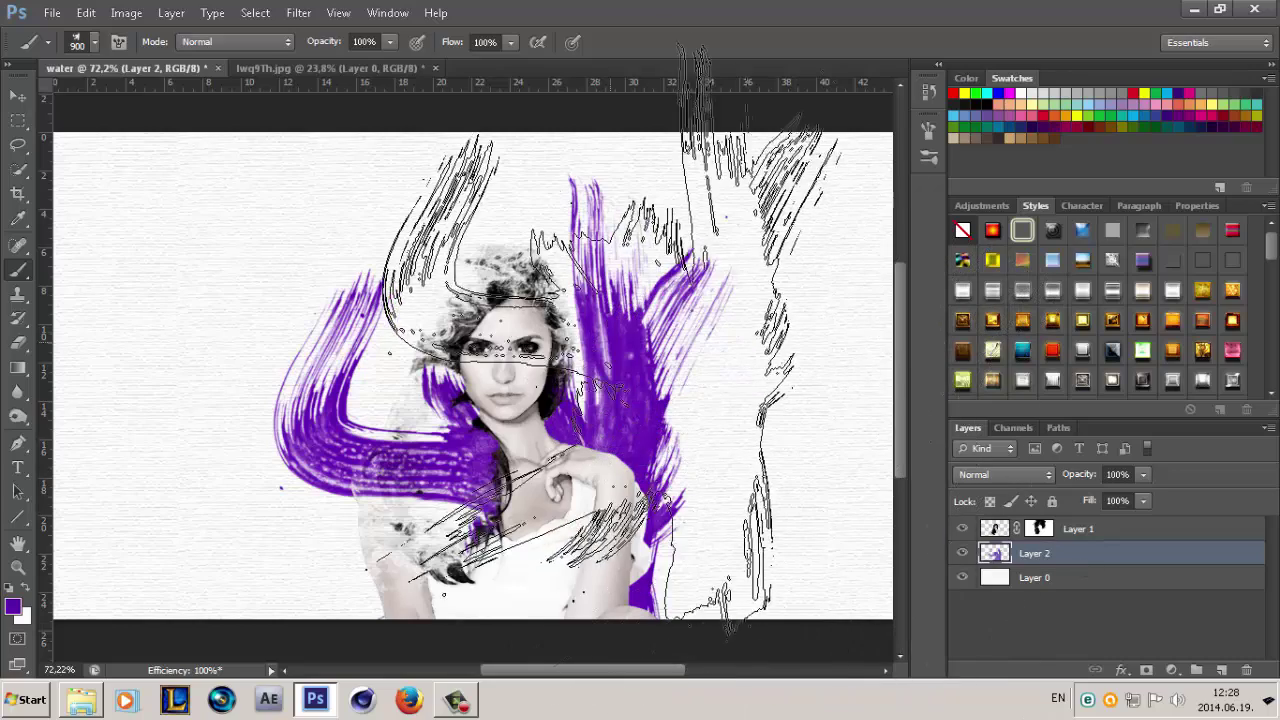
Switch to another sketchy stroke brush at 900 px and paint purple over the figure's left and top
click(95, 42)
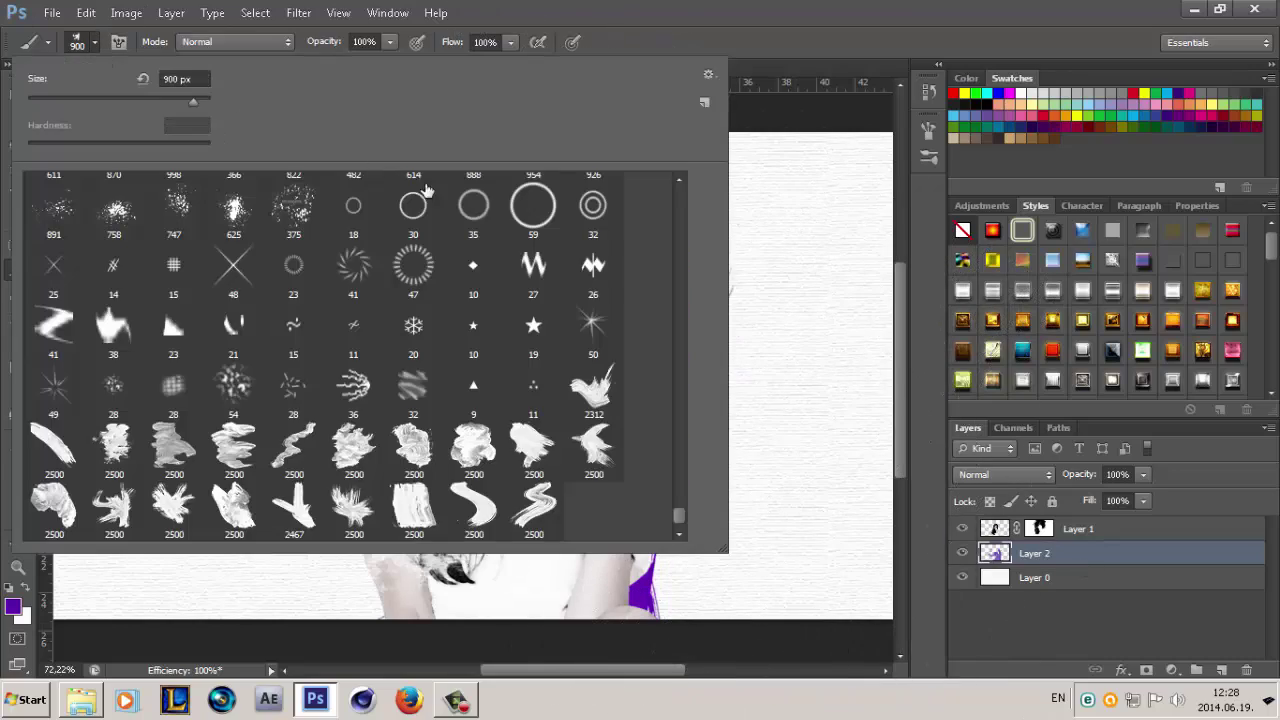
double_click(288, 446)
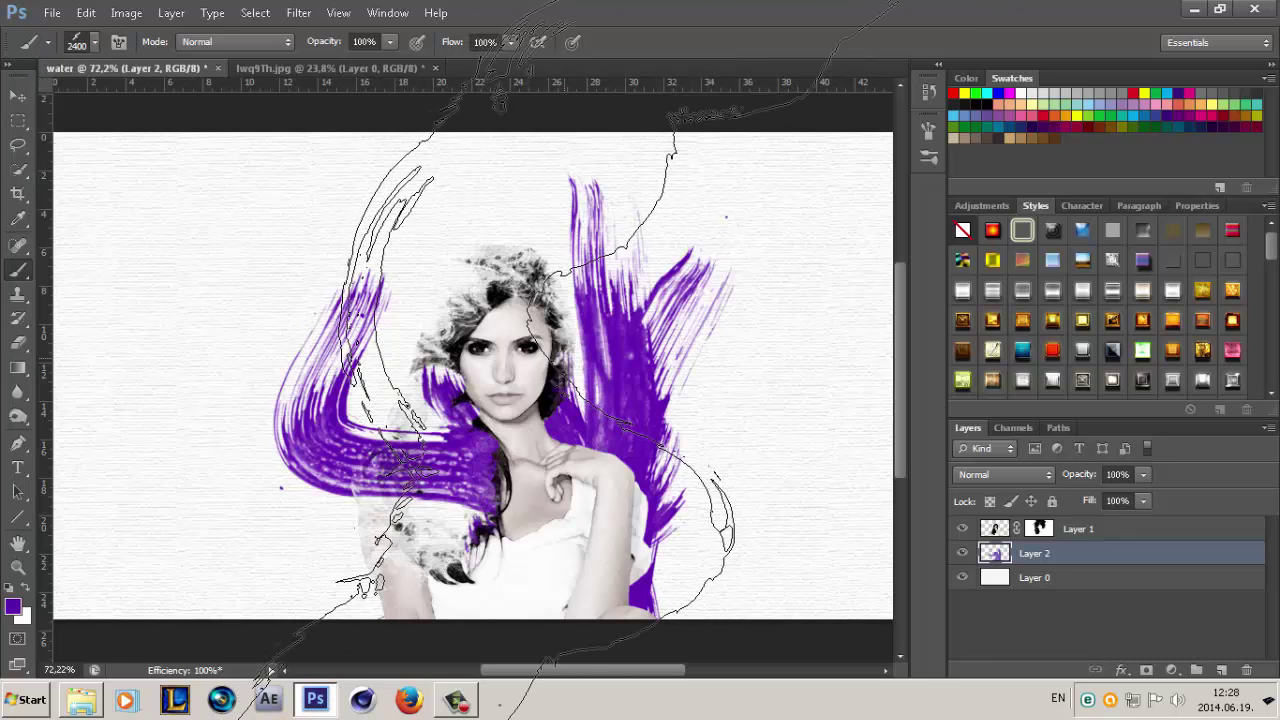
key(bracketleft)
key(bracketleft)
key(bracketleft)
key(bracketleft)
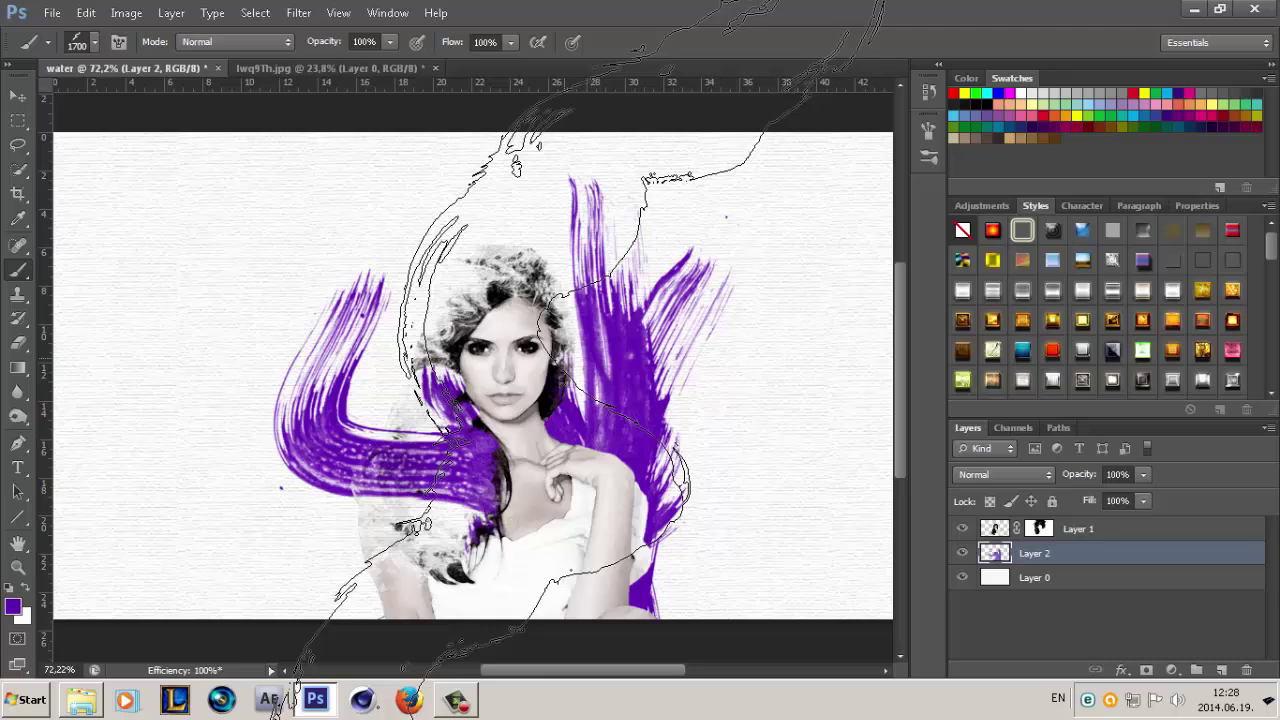
key(bracketleft)
key(bracketleft)
key(bracketleft)
key(bracketleft)
key(bracketleft)
key(bracketleft)
key(bracketleft)
key(bracketleft)
key(bracketleft)
key(bracketleft)
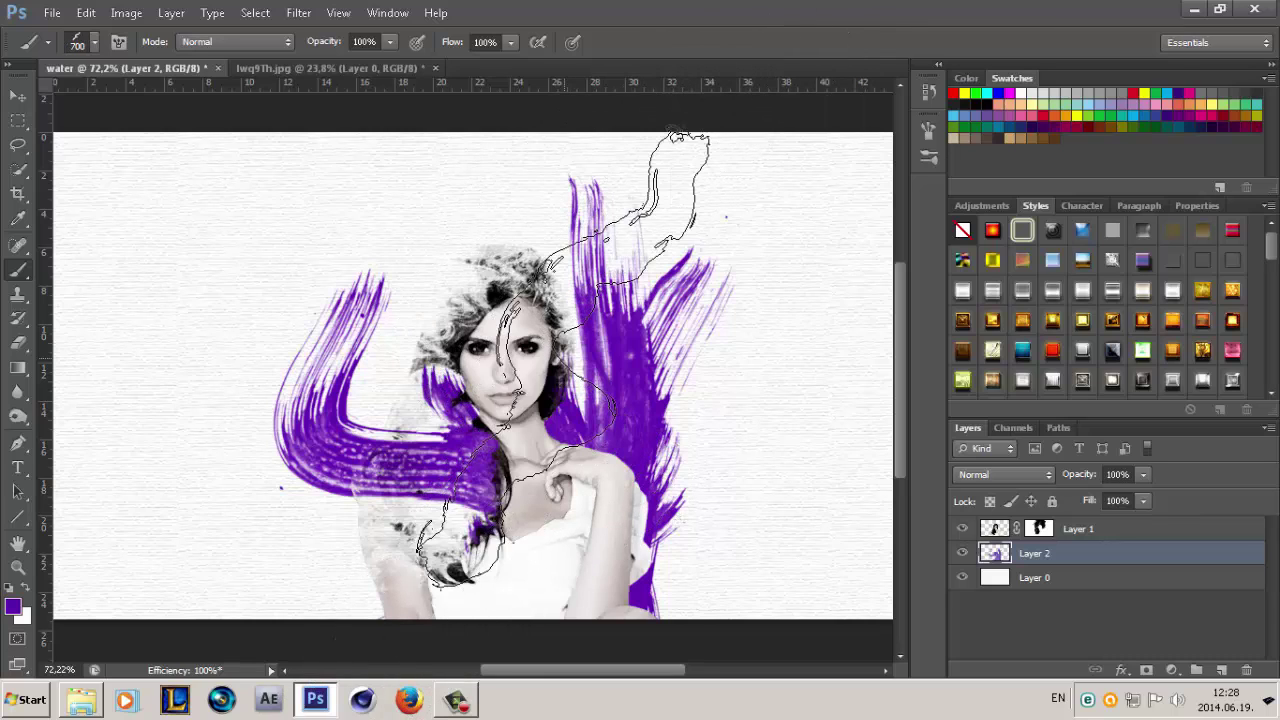
key(bracketright)
key(bracketright)
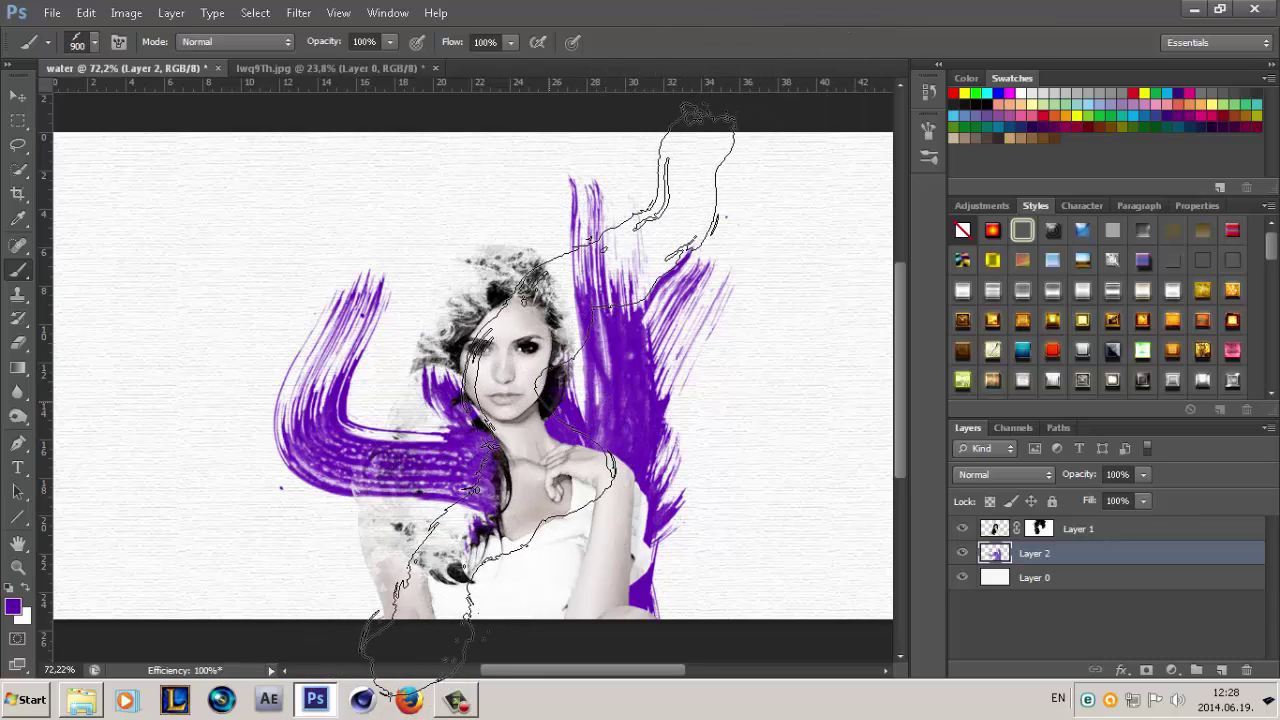
drag(548, 395, 498, 275)
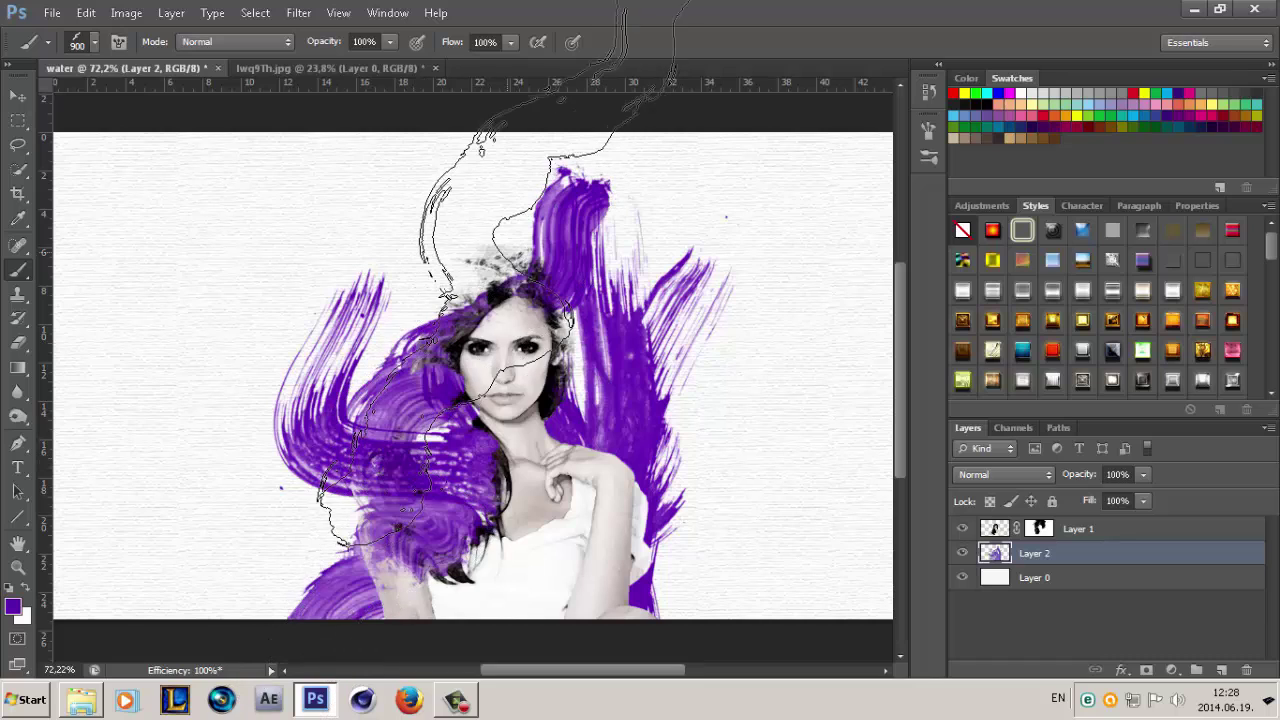
Change the foreground colour from purple to bright lime green (#92d600)
click(15, 604)
mouse_move(838, 484)
mouse_down()
mouse_move(851, 478)
mouse_move(846, 487)
mouse_up()
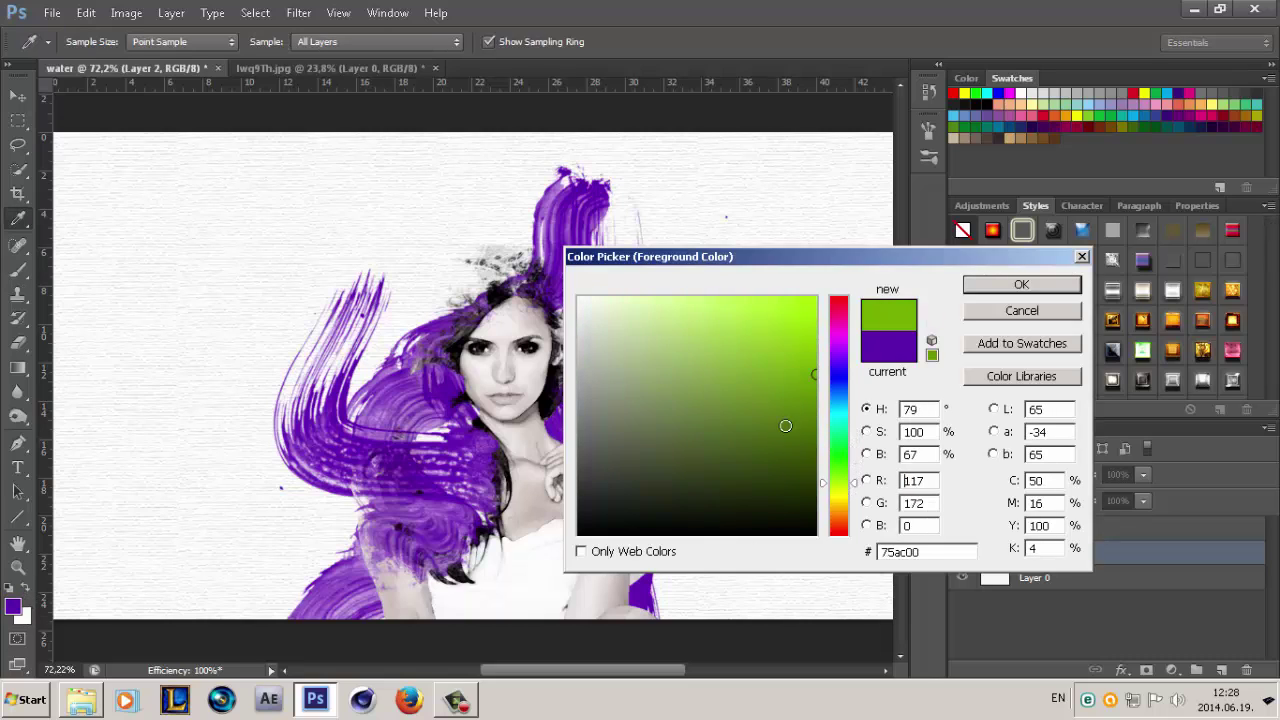
drag(786, 423, 827, 360)
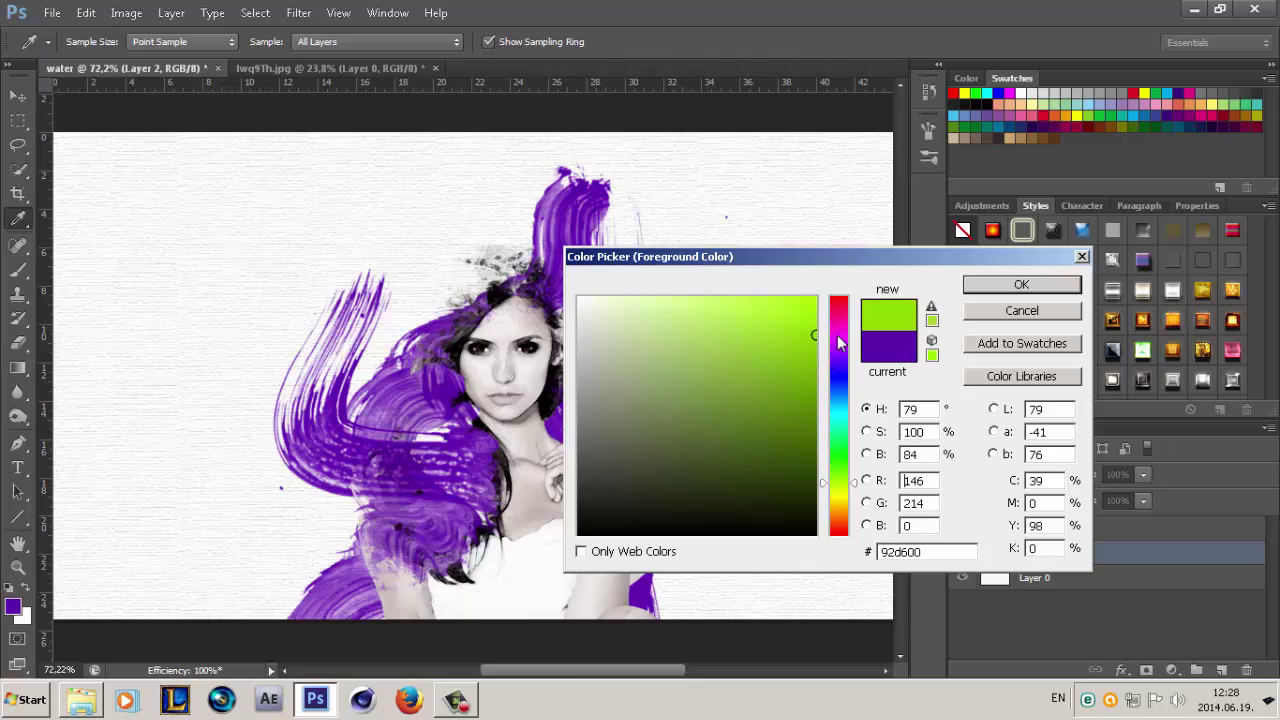
click(1000, 285)
Choose the 2500 px stroke brush preset and resize it to 800 px
click(94, 41)
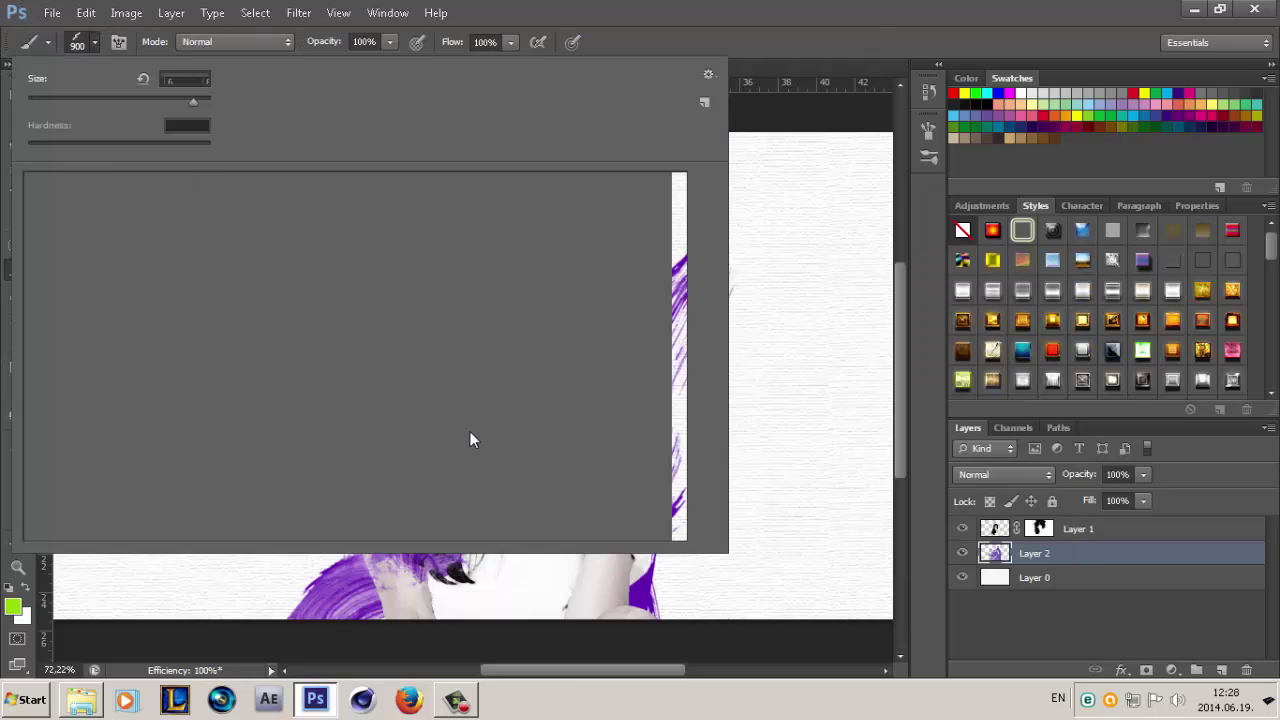
click(114, 505)
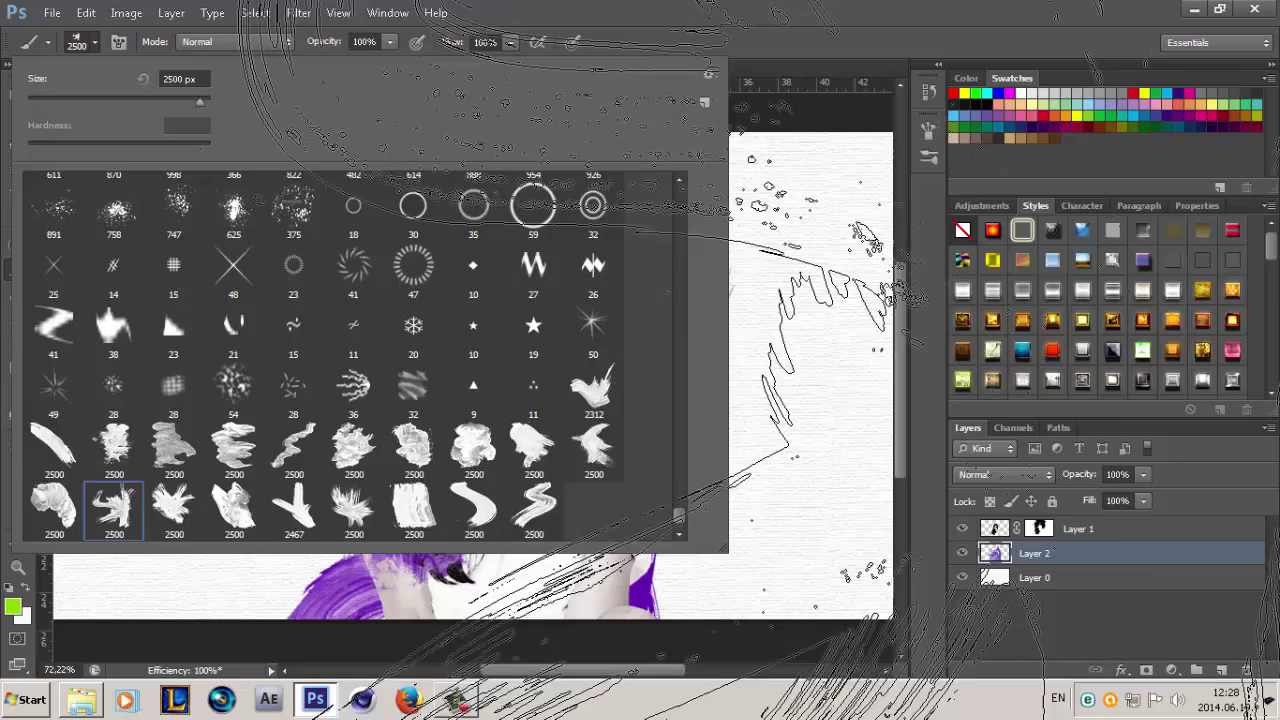
key(Return)
key(bracketleft)
key(bracketleft)
key(bracketleft)
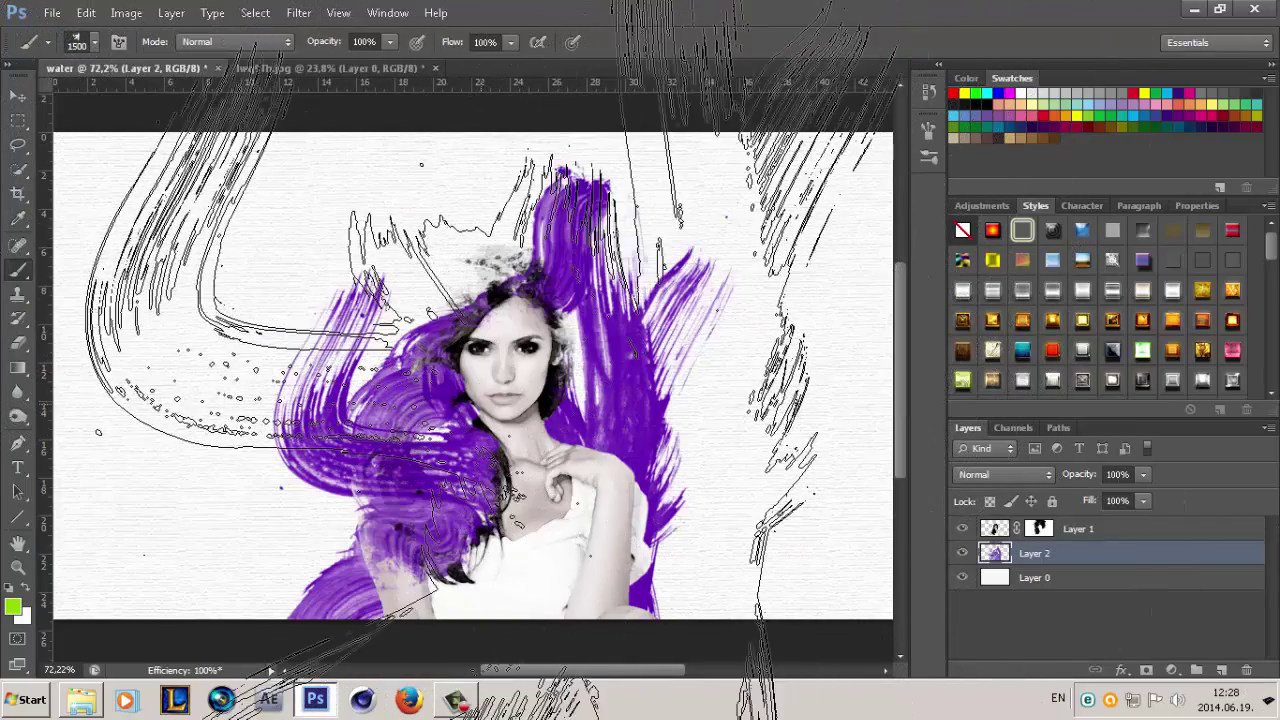
key(bracketleft)
key(bracketleft)
key(bracketleft)
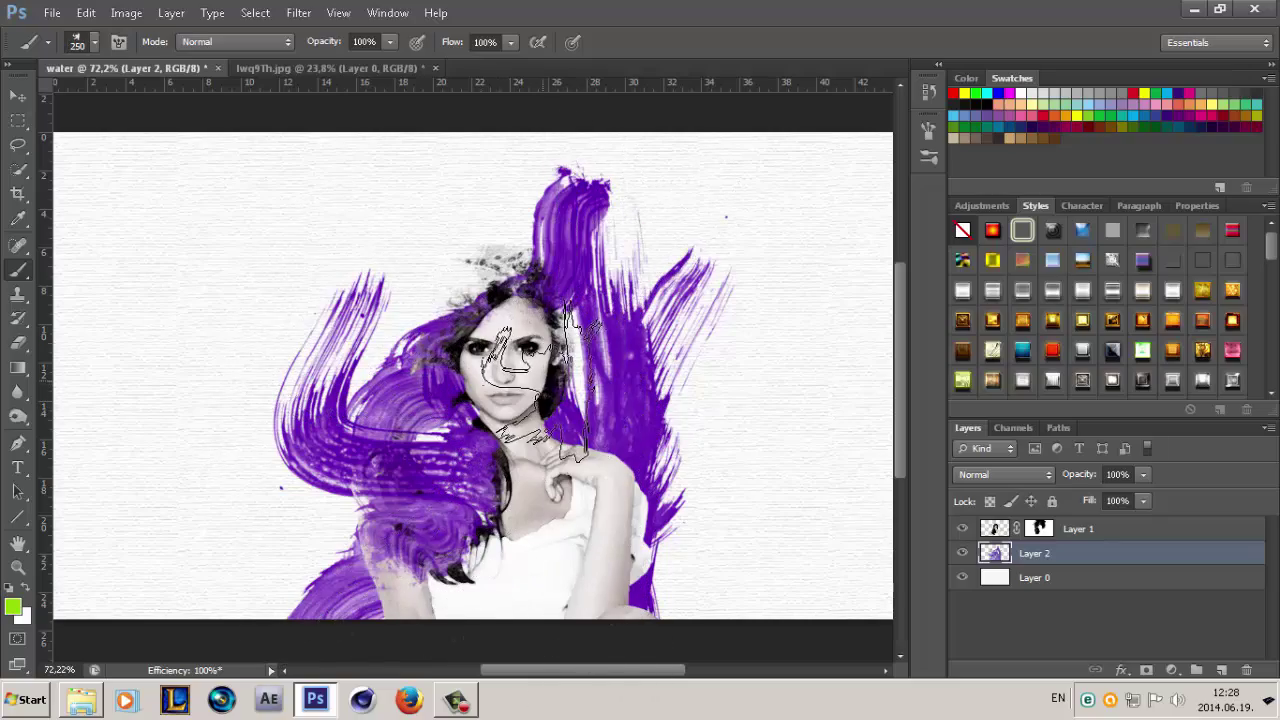
key(bracketleft)
key(bracketleft)
key(bracketleft)
key(bracketright)
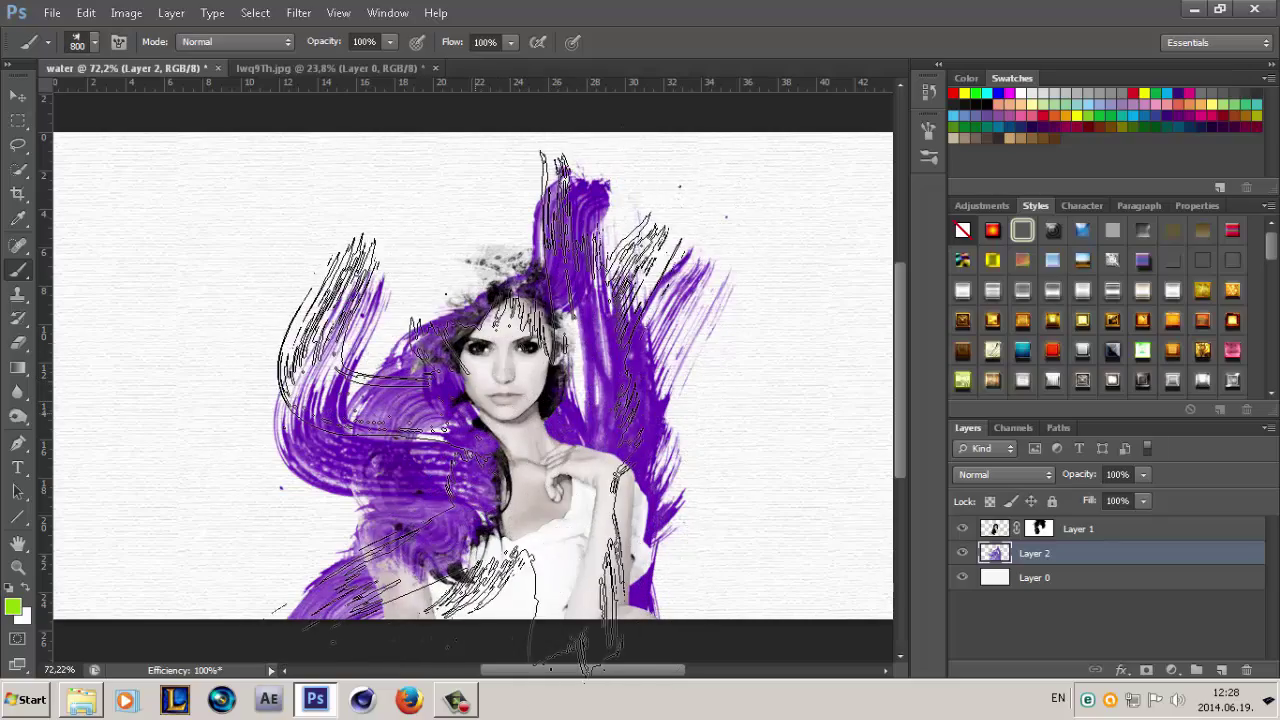
Rotate the brush tip angle and stamp a lime-green stroke across the portrait
click(119, 42)
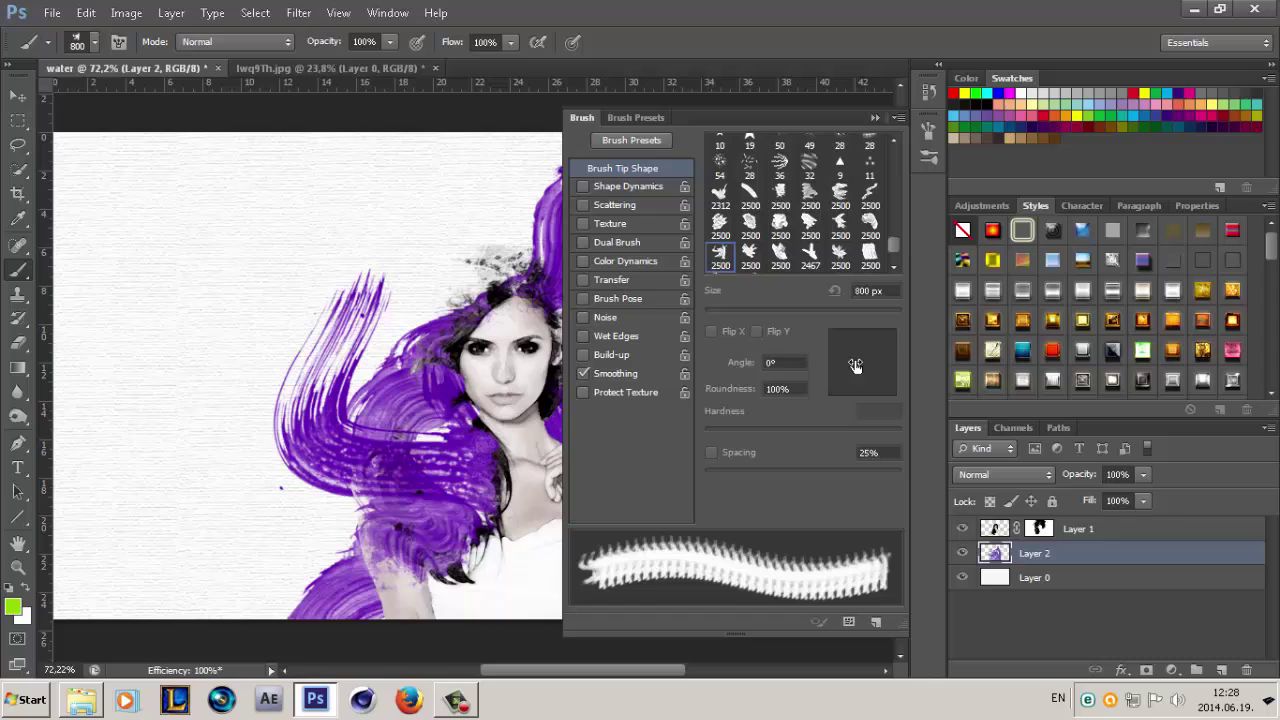
drag(843, 364, 831, 362)
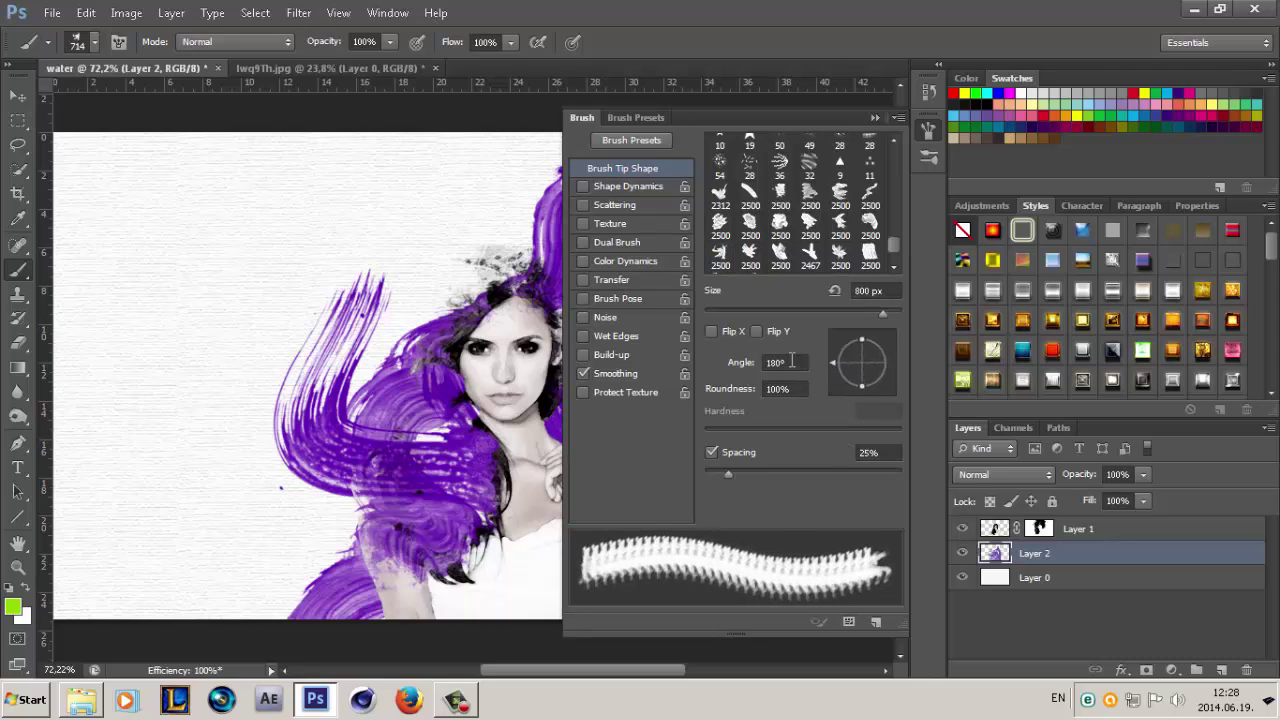
click(875, 117)
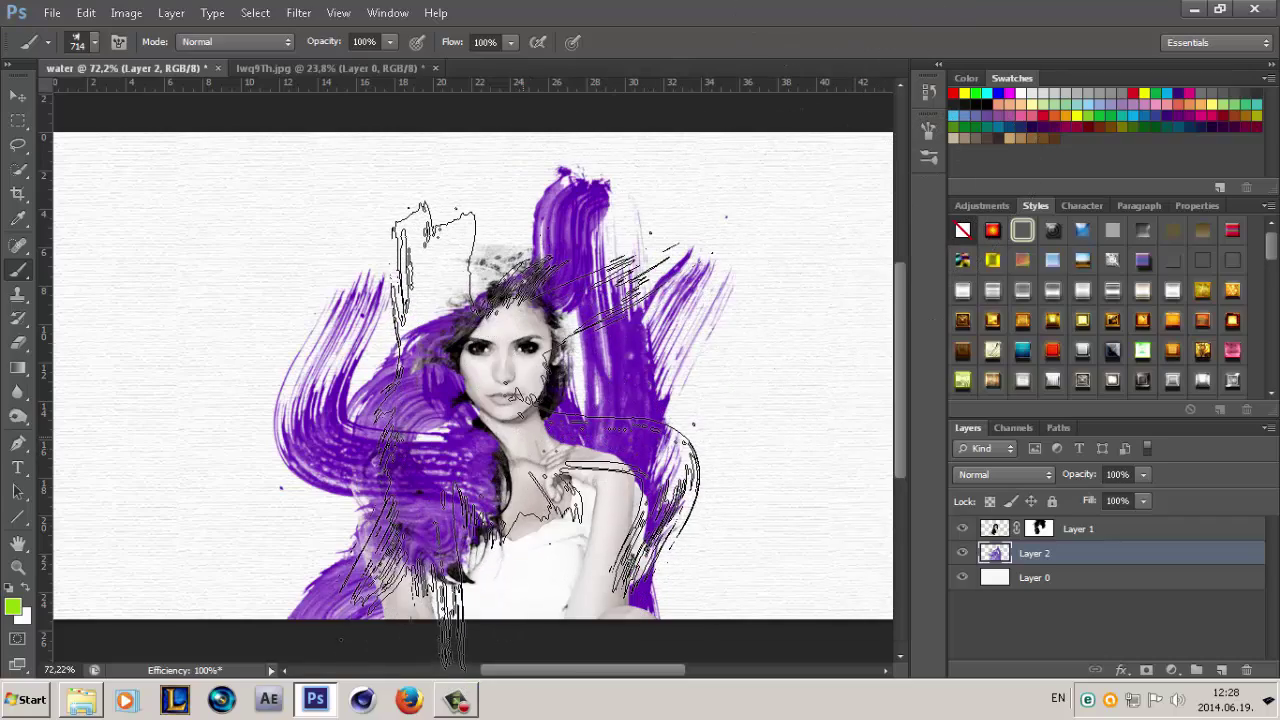
click(558, 430)
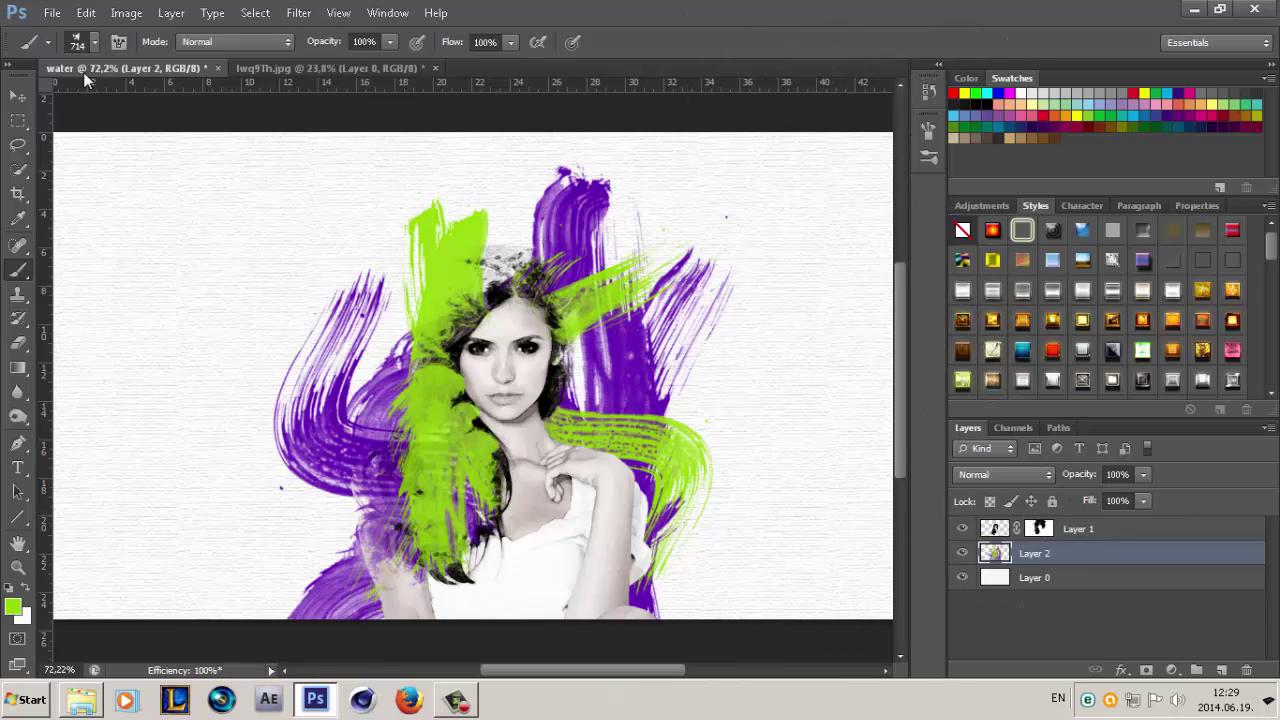
Switch to another 2500 px stroke brush preset and resize it to 400 px
click(95, 43)
click(600, 458)
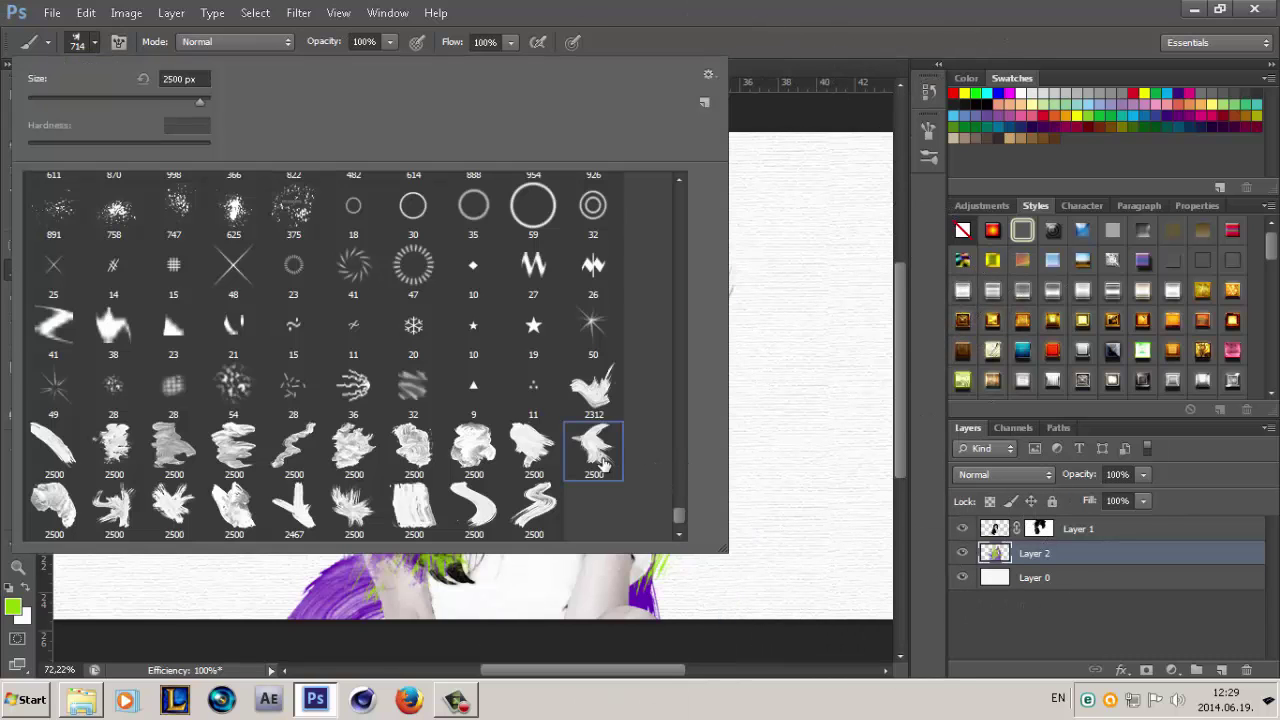
key(Return)
key(bracketleft)
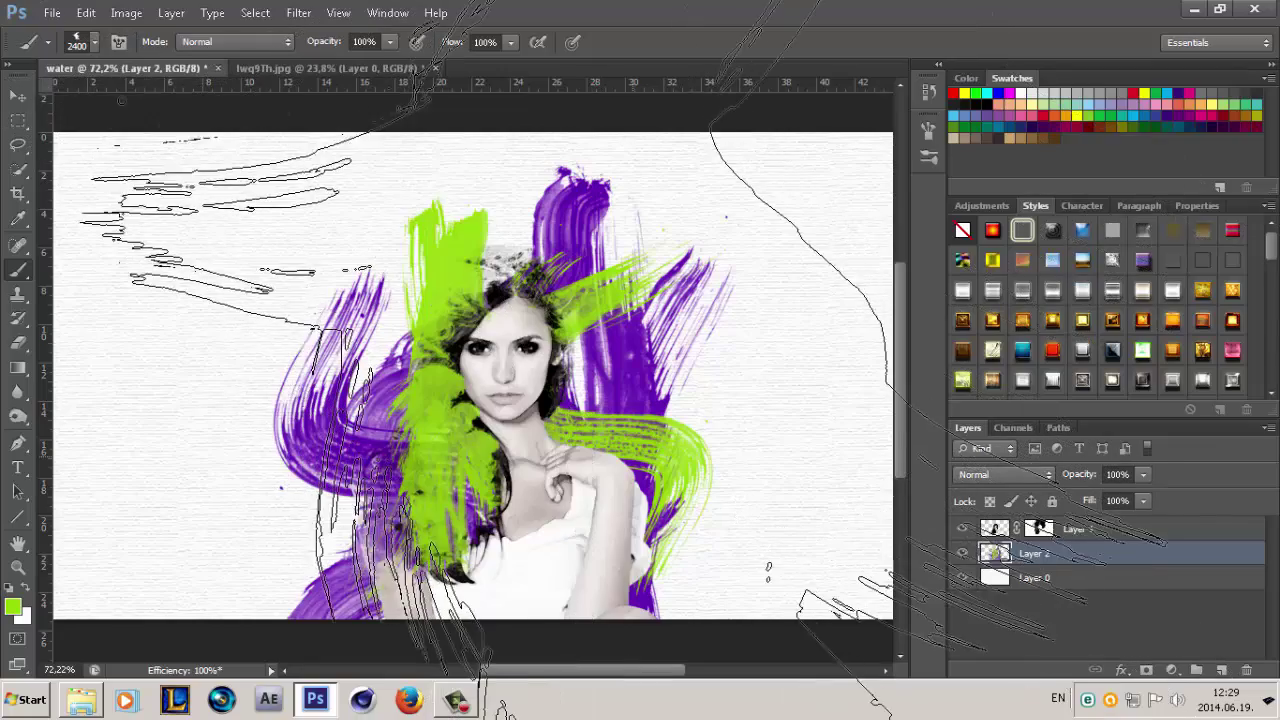
key(bracketleft)
key(bracketleft)
key(bracketleft)
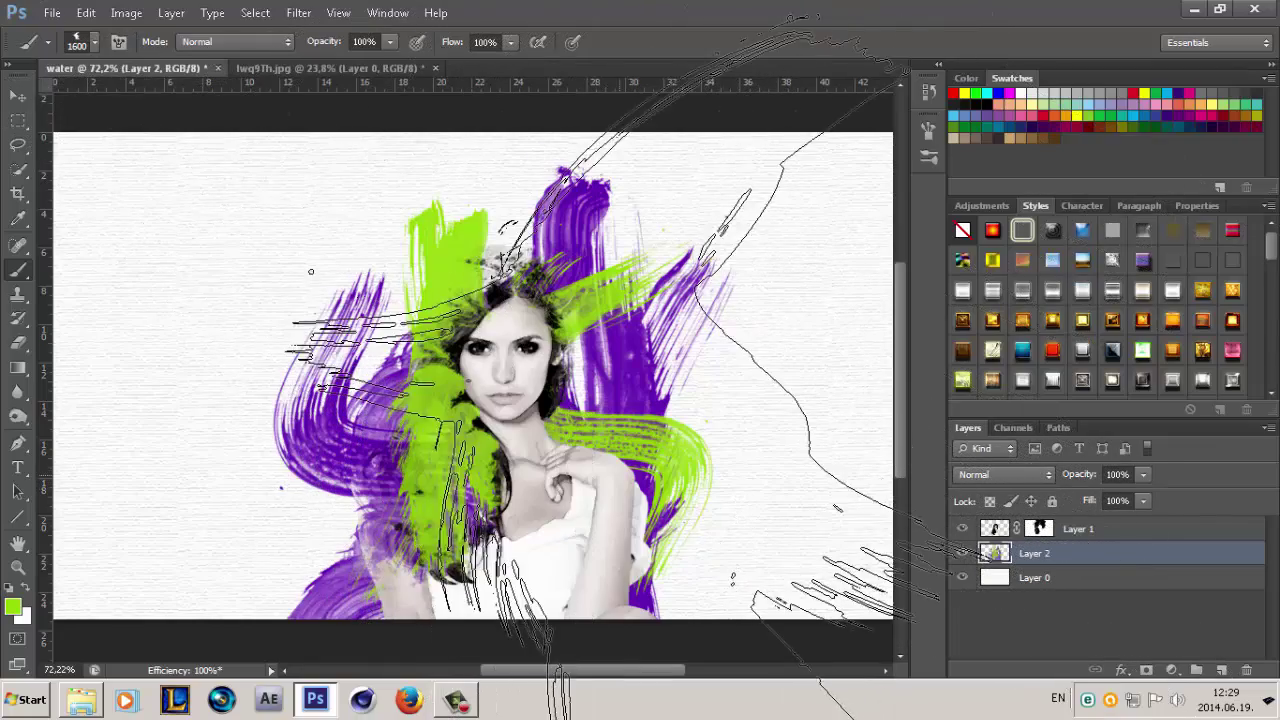
key(bracketleft)
key(bracketleft)
key(bracketleft)
key(bracketleft)
key(bracketleft)
key(bracketleft)
key(bracketleft)
key(bracketleft)
key(bracketleft)
key(bracketleft)
key(bracketleft)
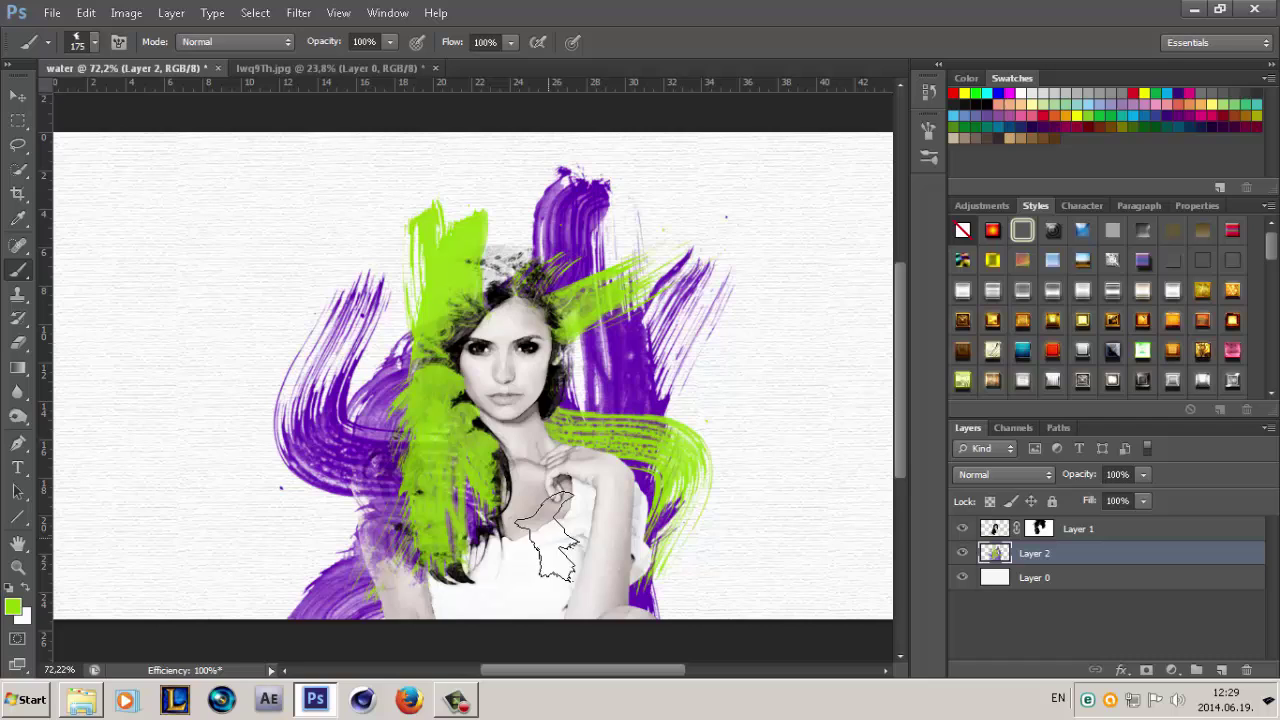
key(bracketleft)
key(bracketleft)
key(bracketright)
key(bracketright)
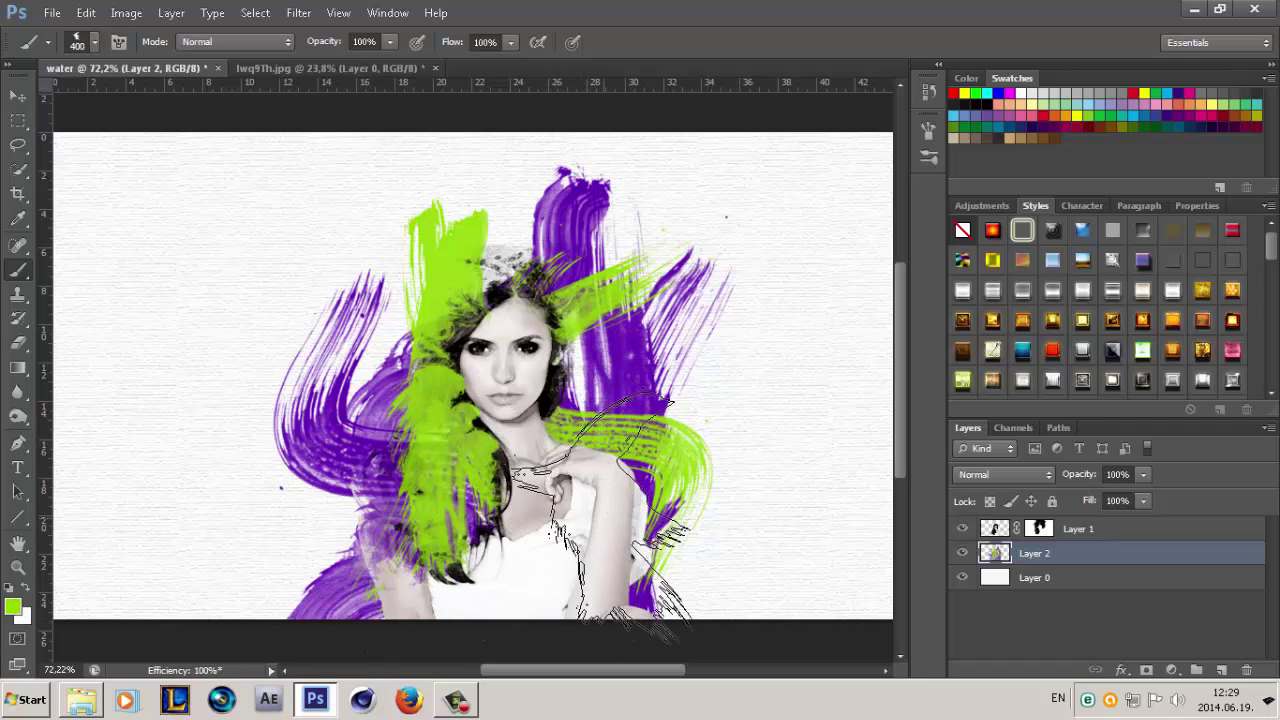
Set the foreground colour to a tan brown in the Color Picker
click(12, 606)
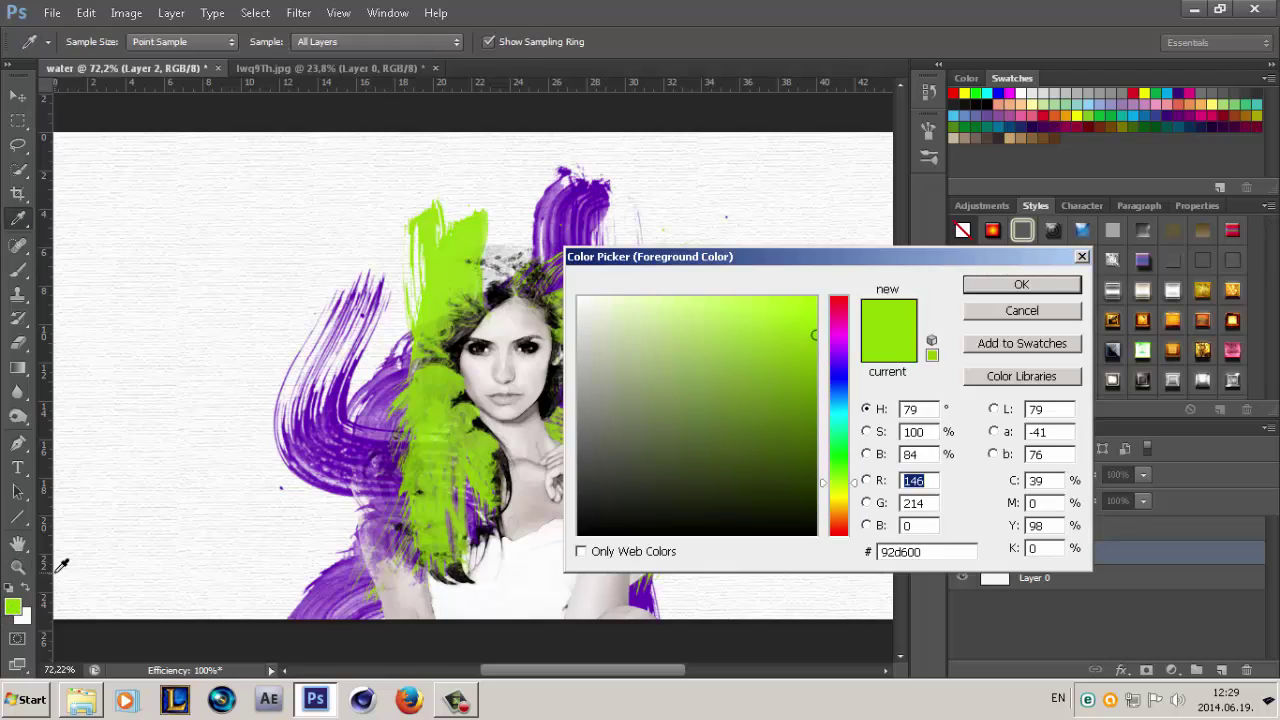
drag(843, 533, 846, 515)
click(813, 400)
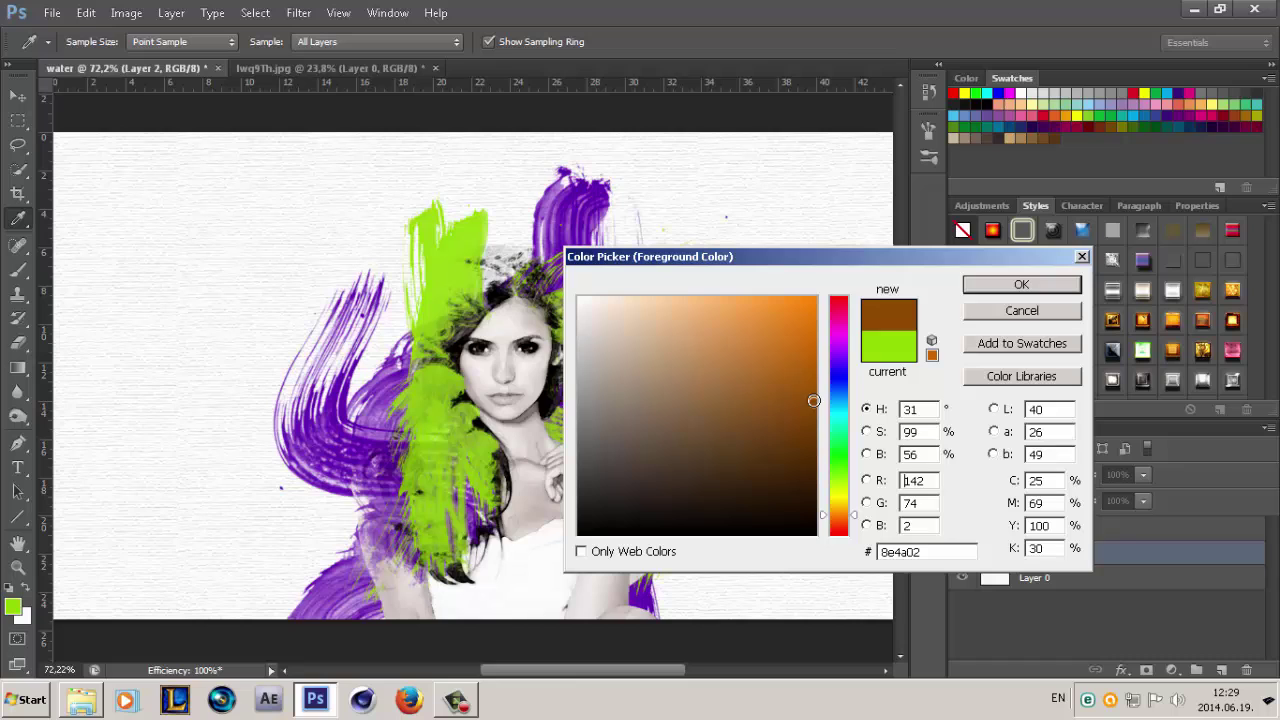
drag(813, 400, 698, 345)
click(1021, 285)
Paint tan strokes left of the figure, then undo the unwanted ones
key(b)
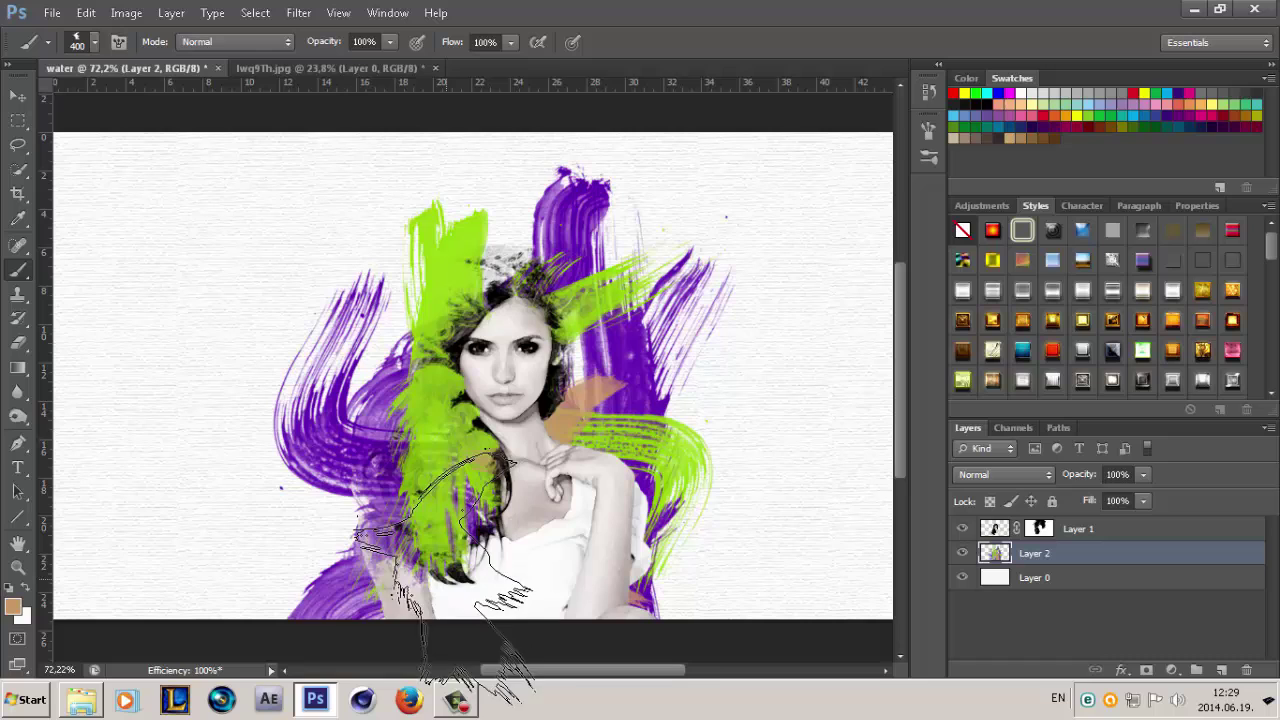
drag(470, 560, 380, 500)
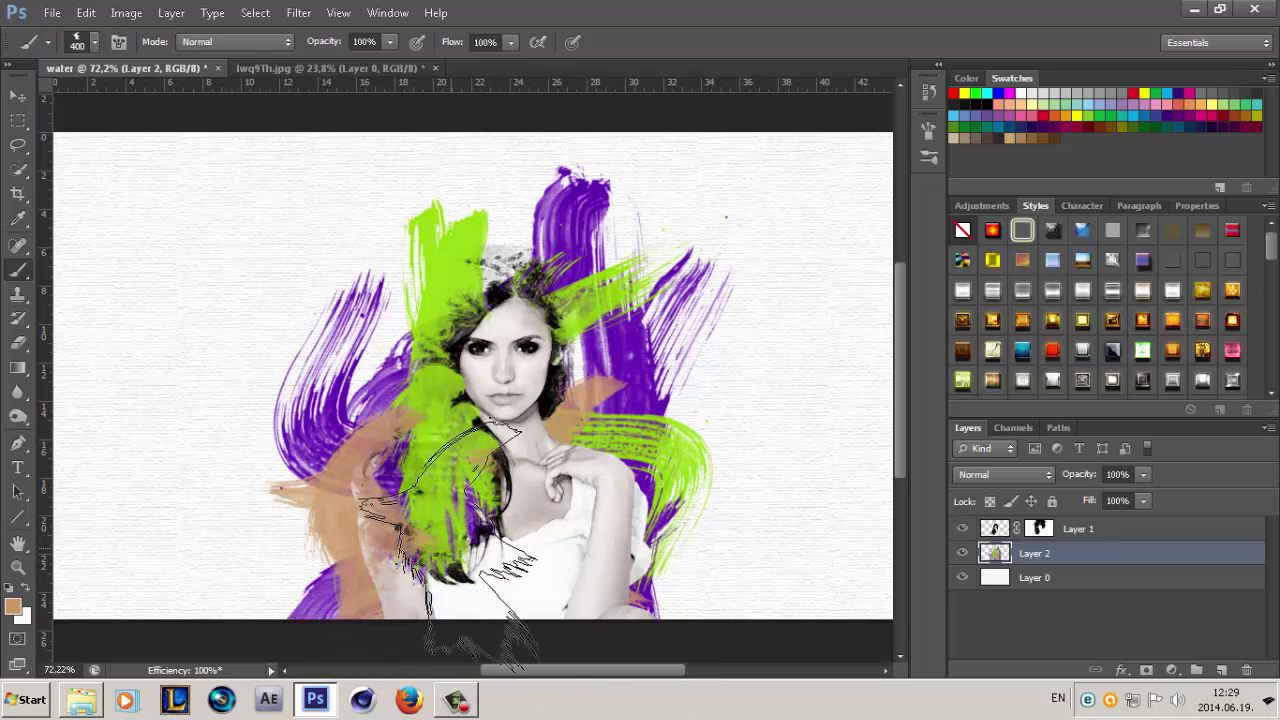
key(ctrl+z)
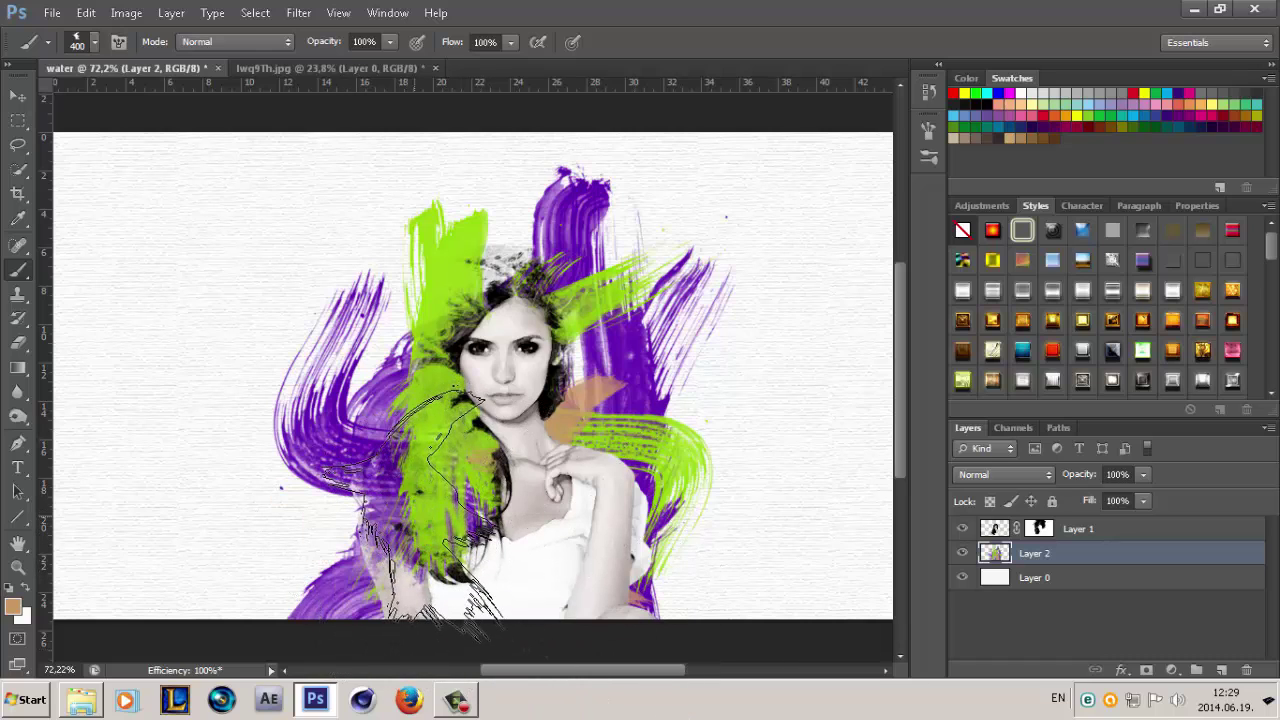
key(ctrl+z)
key(ctrl+z)
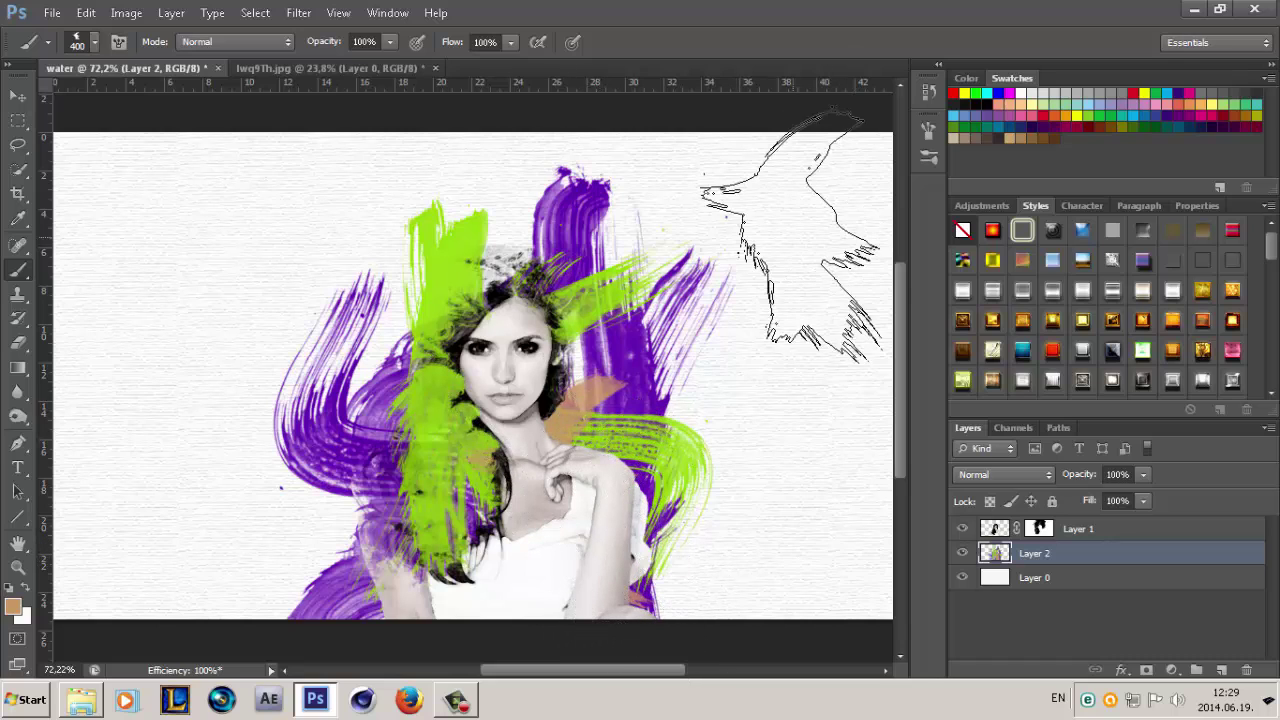
Turn the stroke brush's tip angle dial to roughly -137° in Brush Tip Shape
click(124, 46)
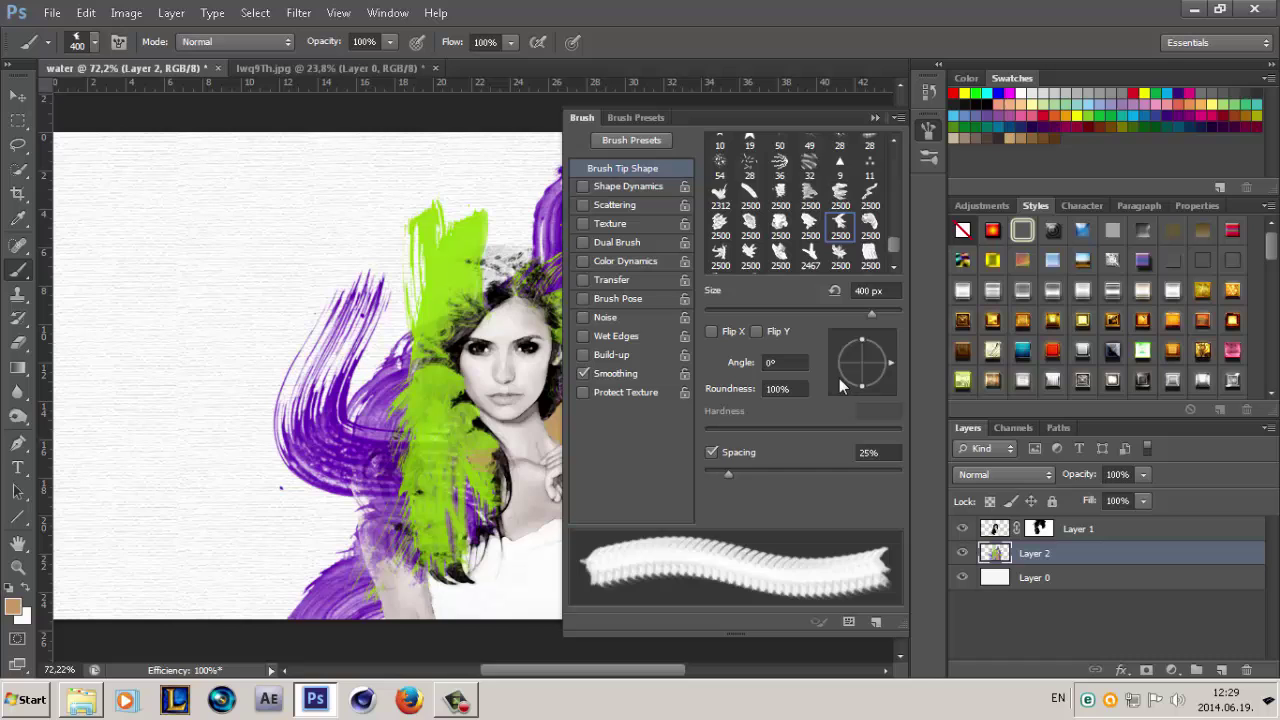
drag(839, 378, 843, 376)
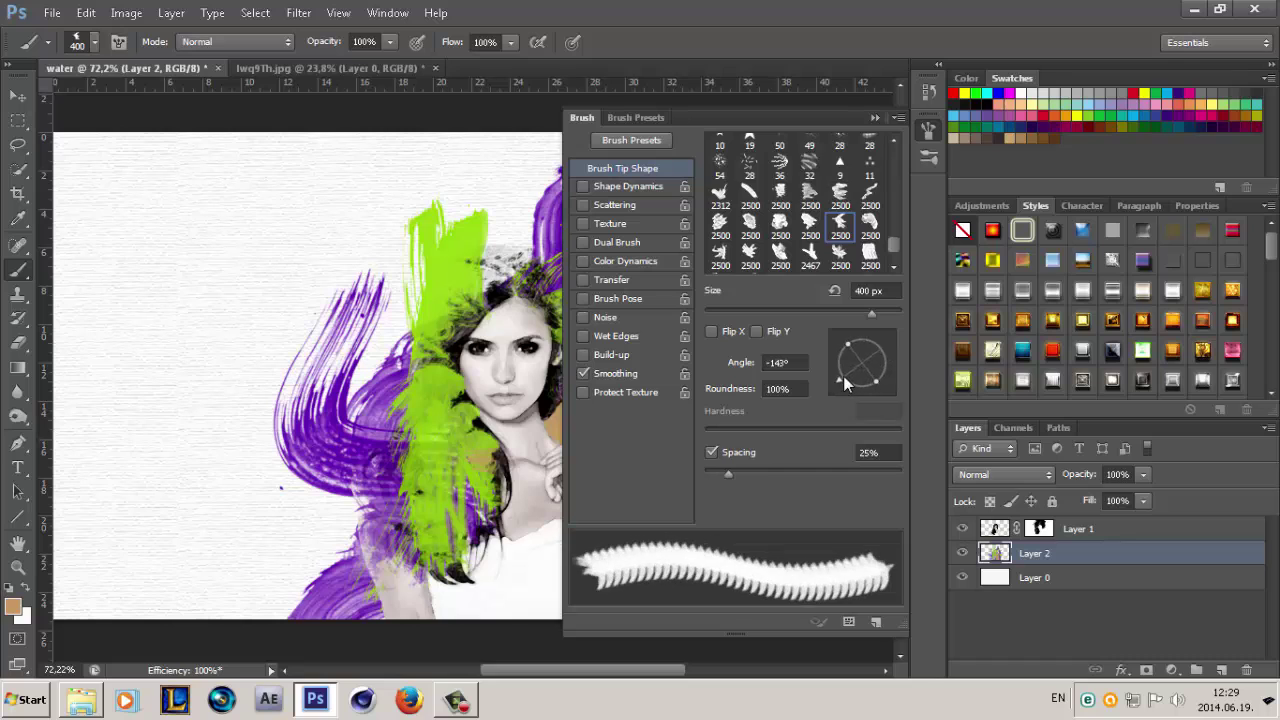
click(875, 117)
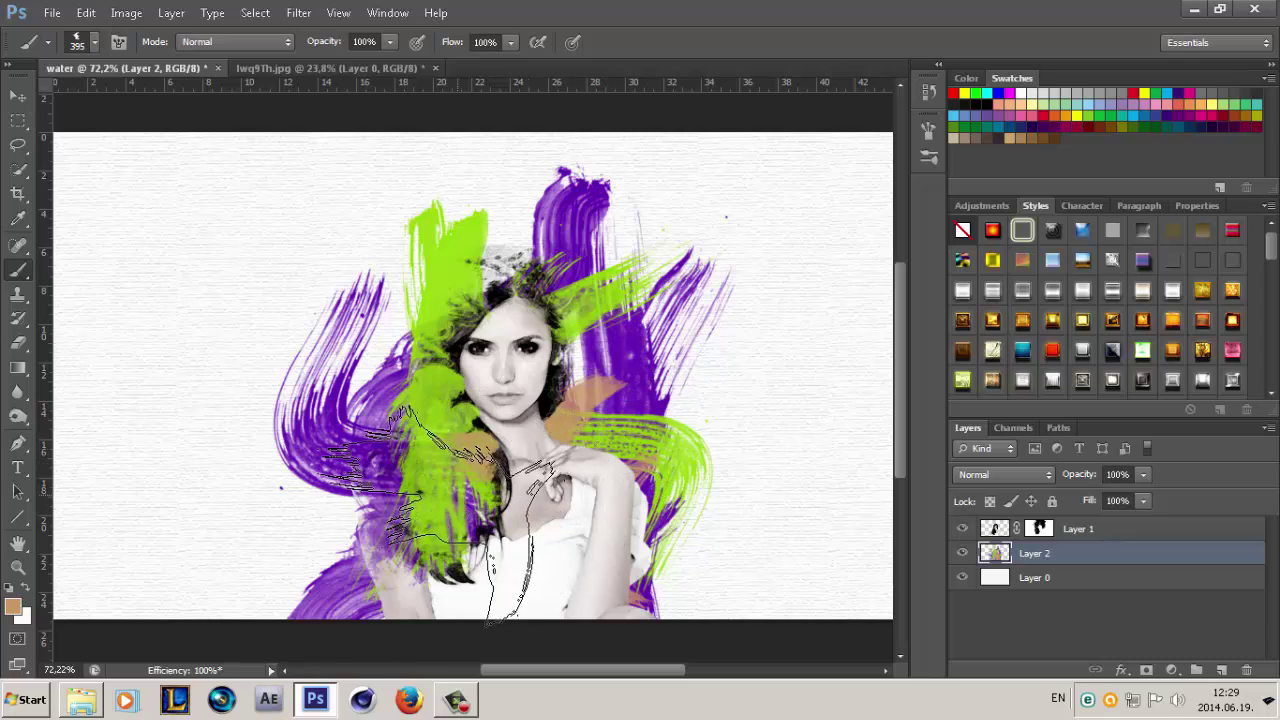
Choose the Hard Round tip from the top of the Brush Preset list, keeping 395 px
scroll(450, 510, up, 2)
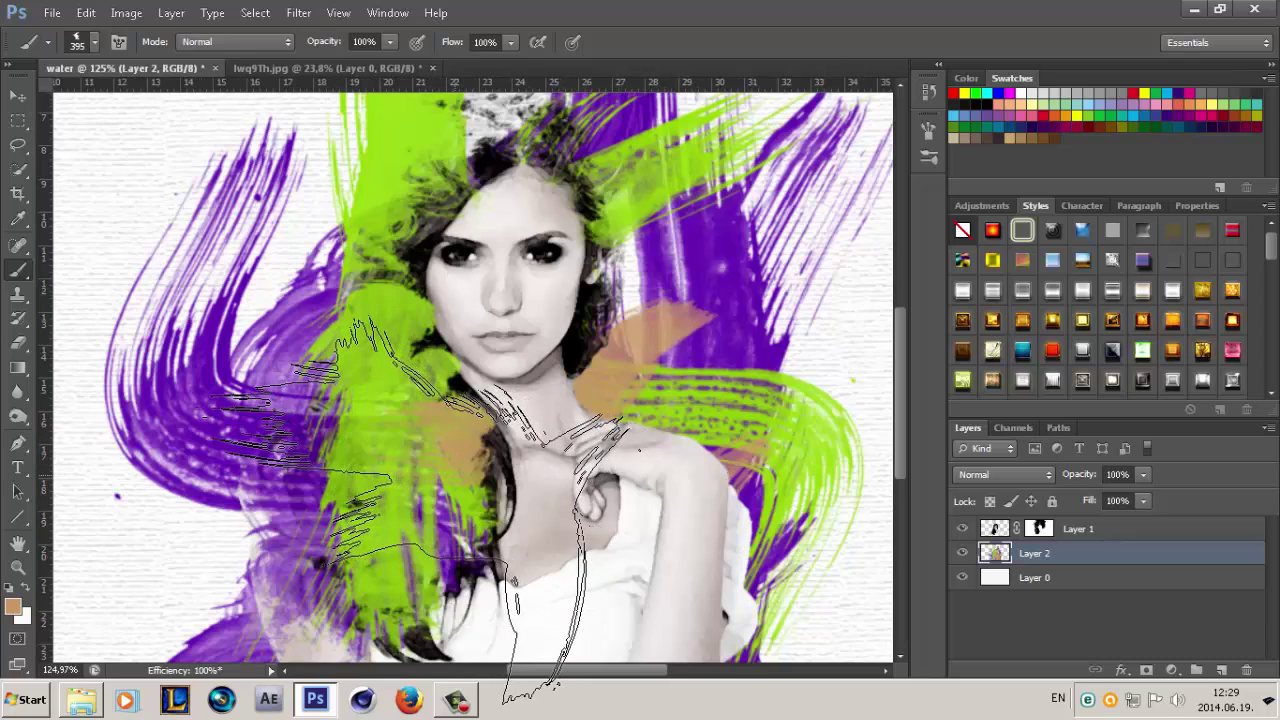
scroll(450, 500, down, 3)
scroll(450, 490, down, 1)
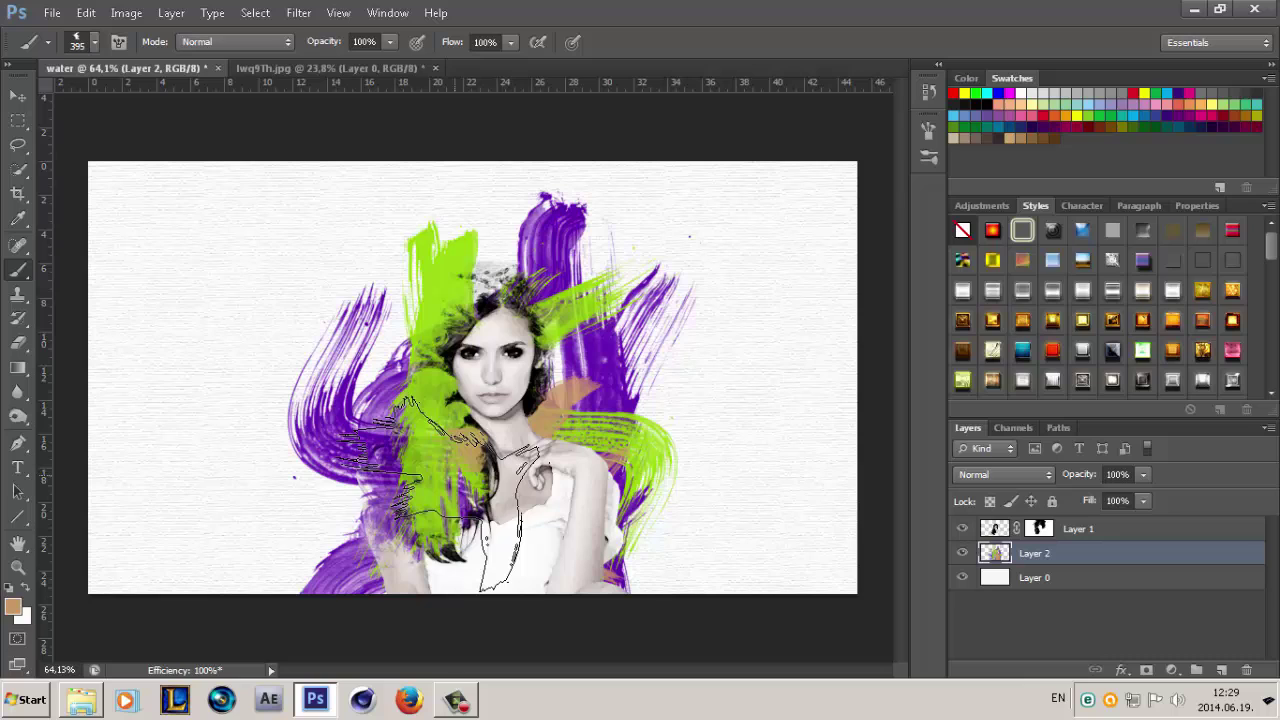
click(94, 44)
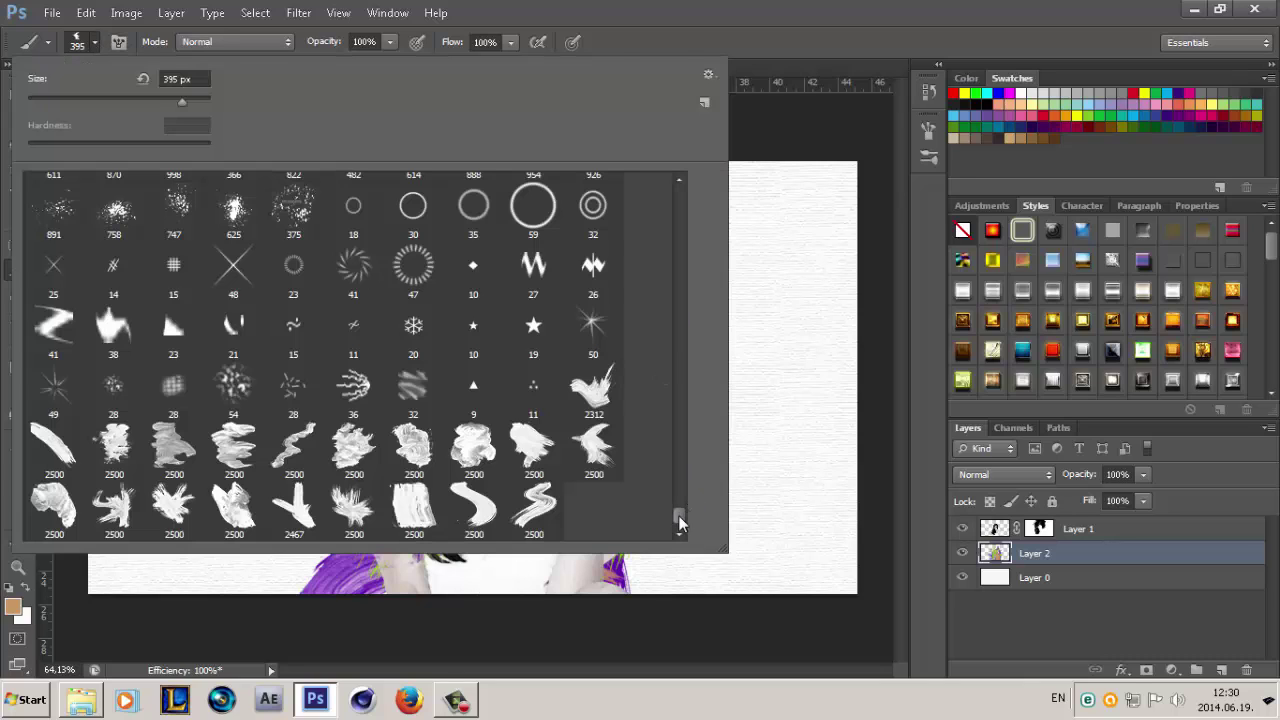
drag(680, 515, 668, 258)
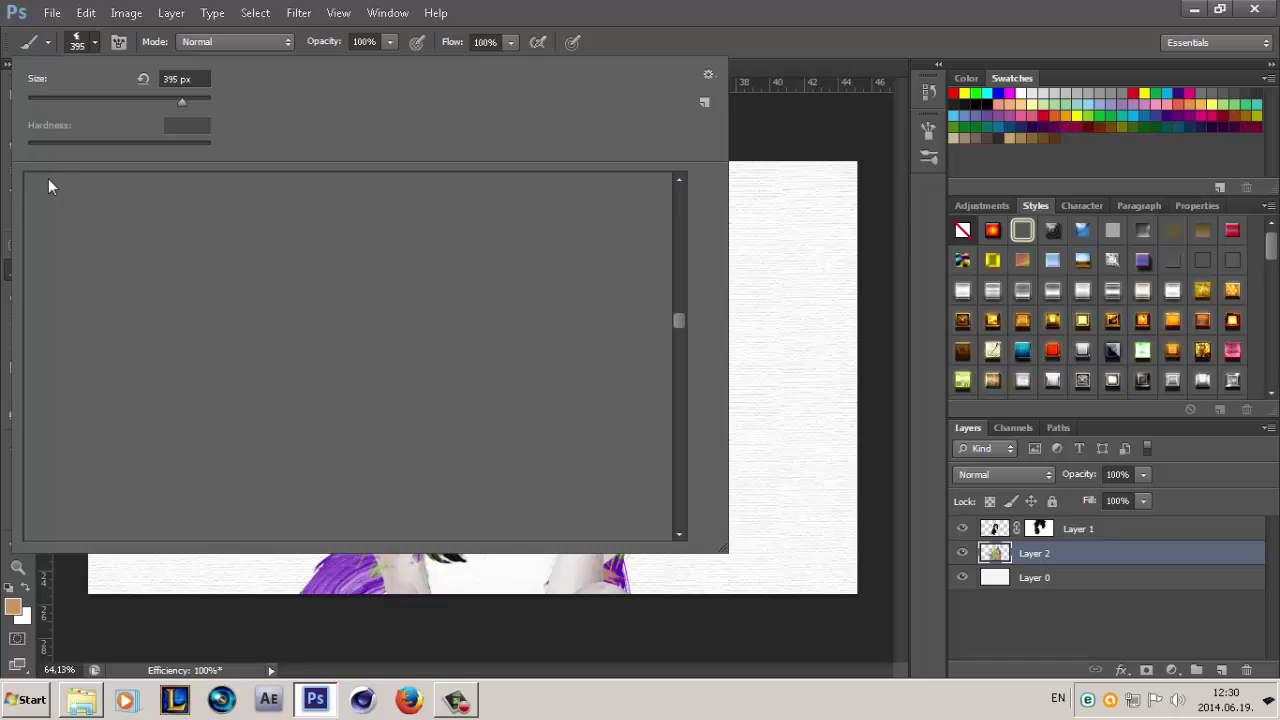
drag(684, 320, 678, 194)
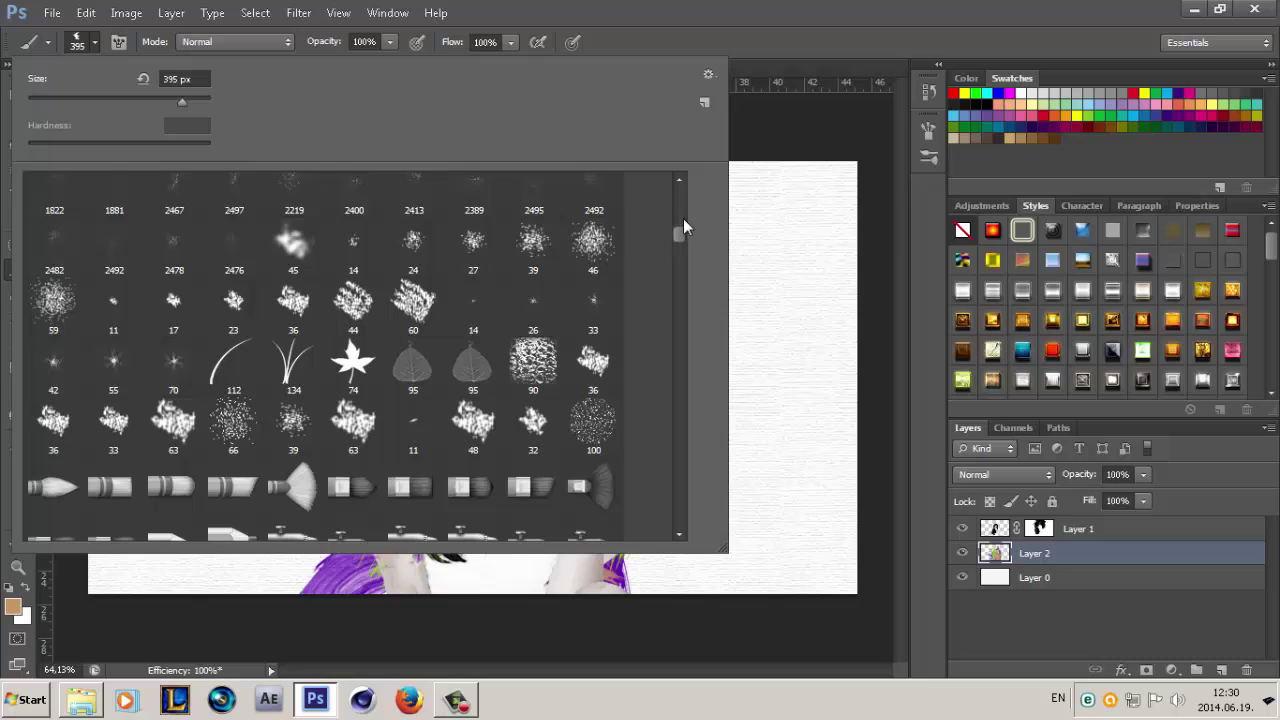
scroll(676, 235, up, 1)
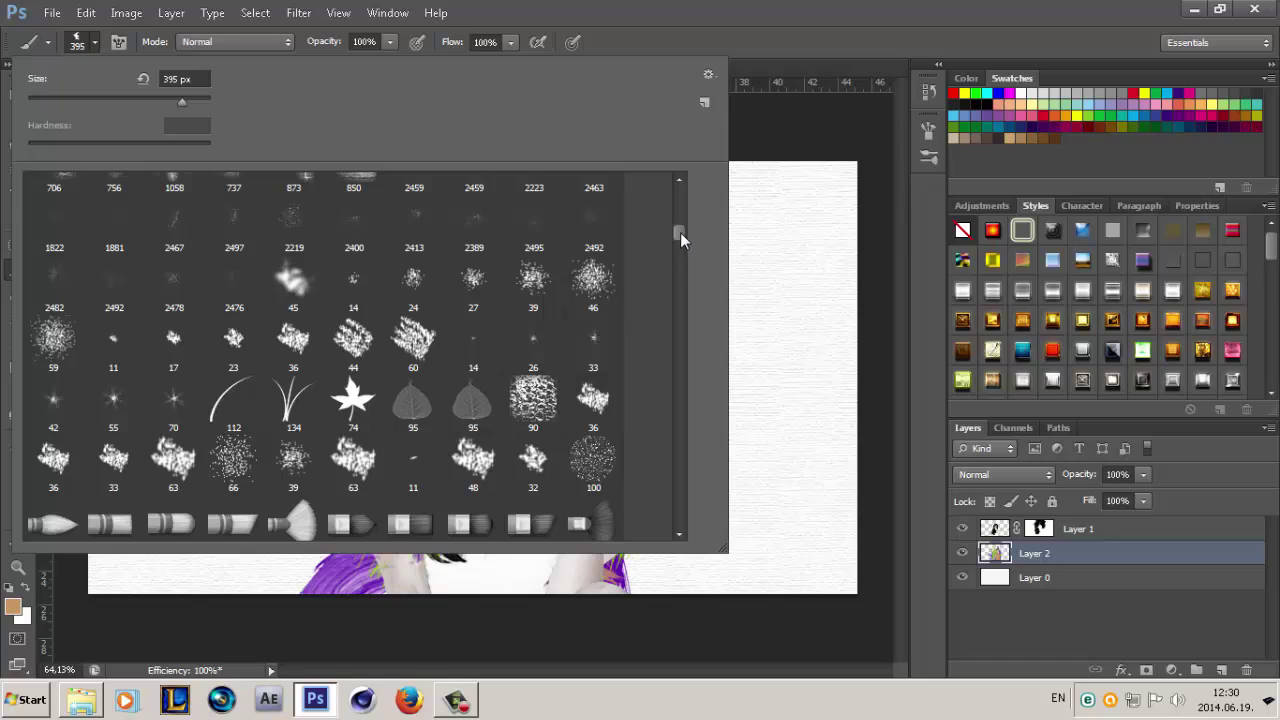
scroll(680, 232, up, 1)
scroll(682, 184, up, 2)
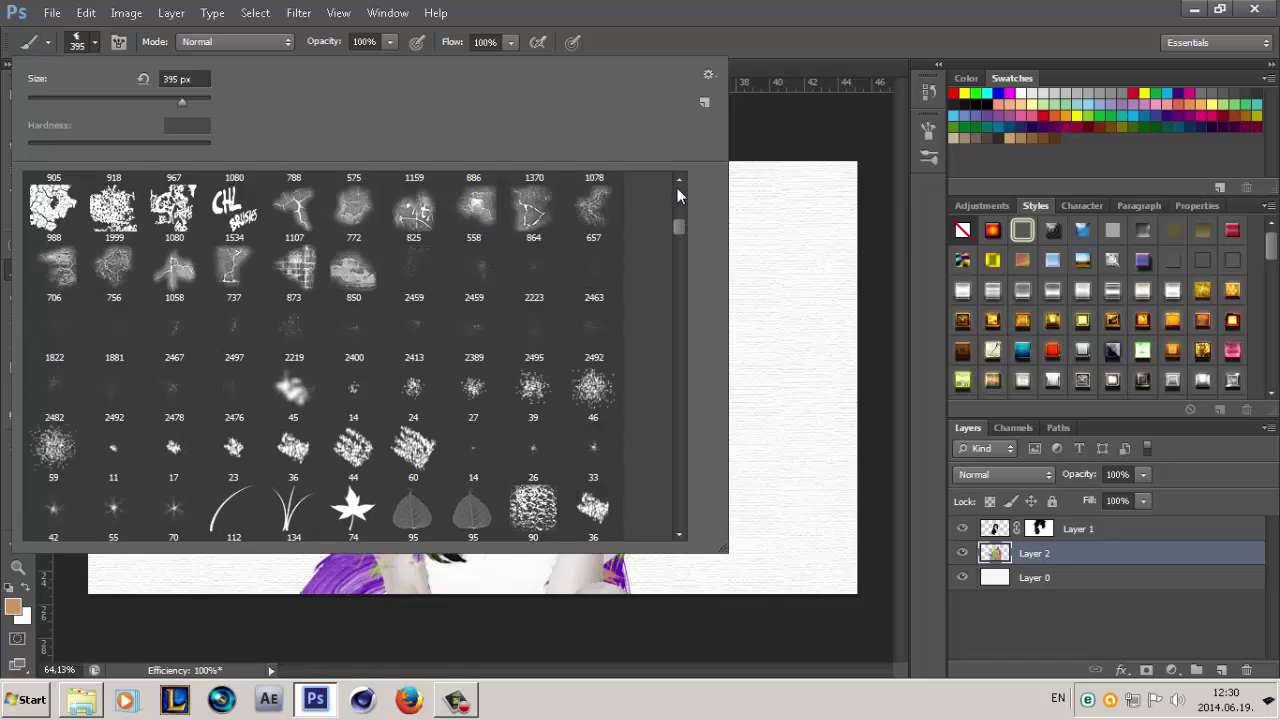
scroll(678, 221, up, 2)
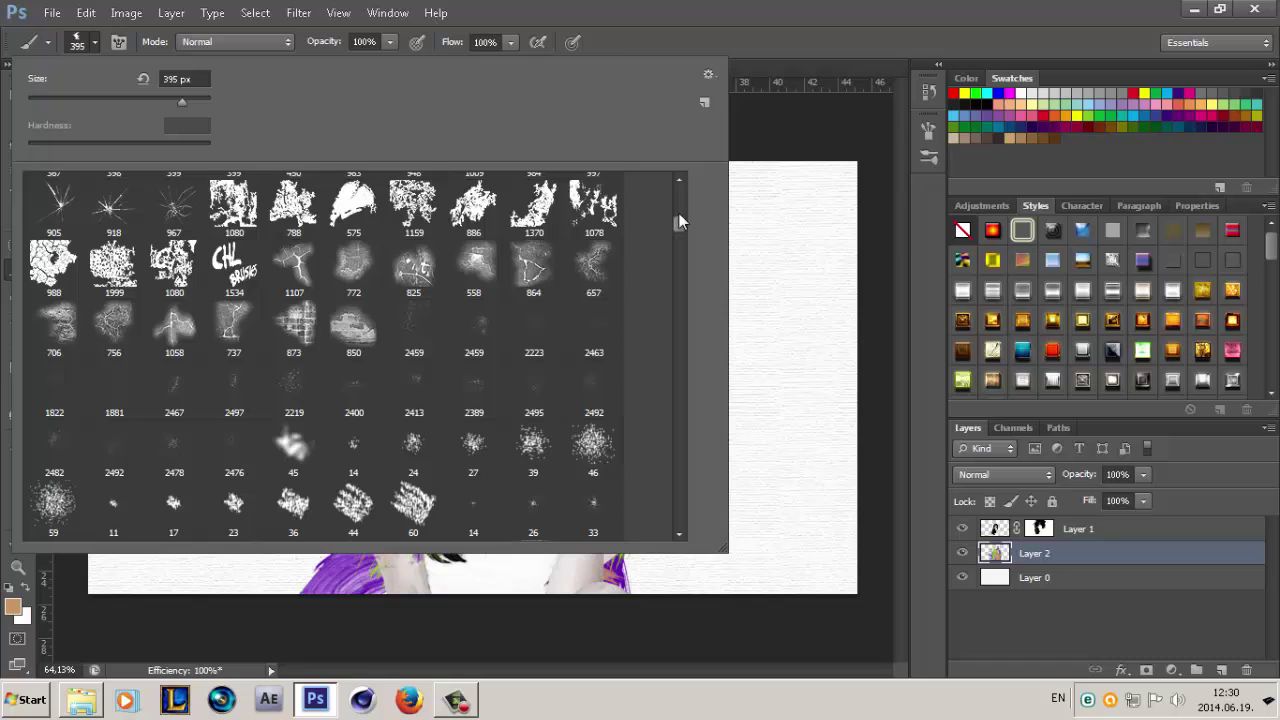
scroll(677, 200, up, 3)
drag(681, 212, 678, 195)
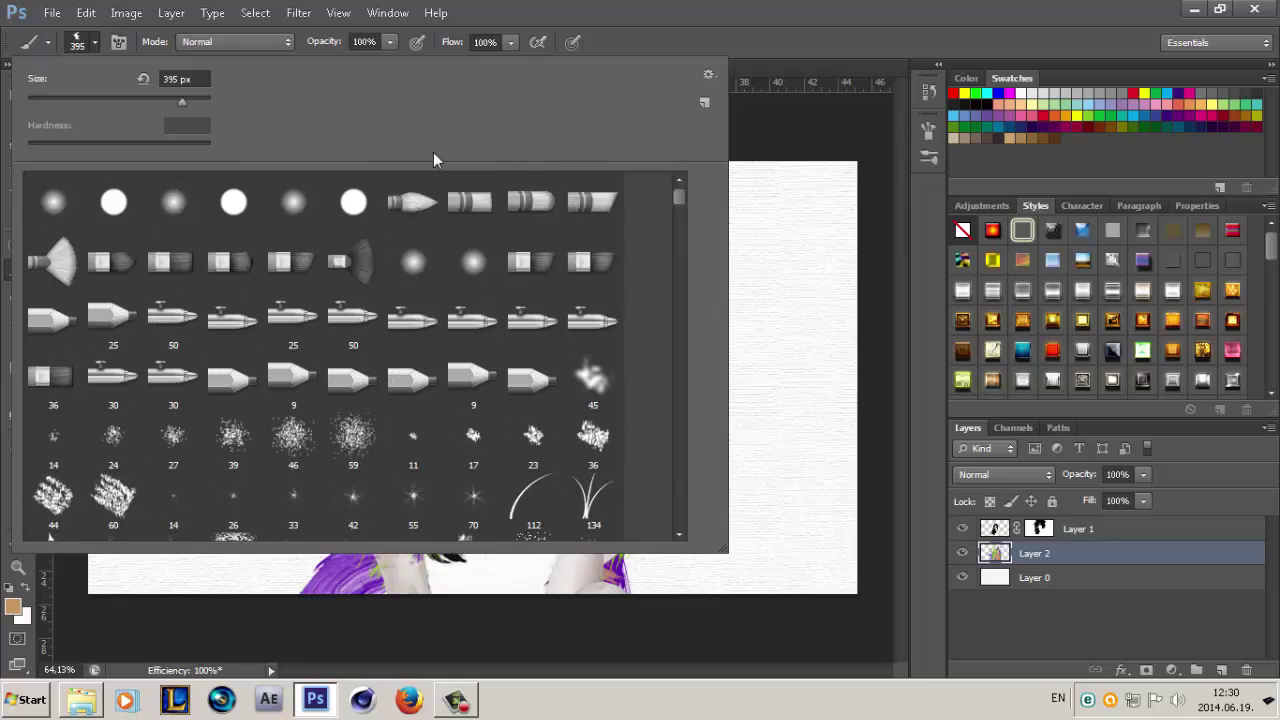
click(113, 202)
key(Return)
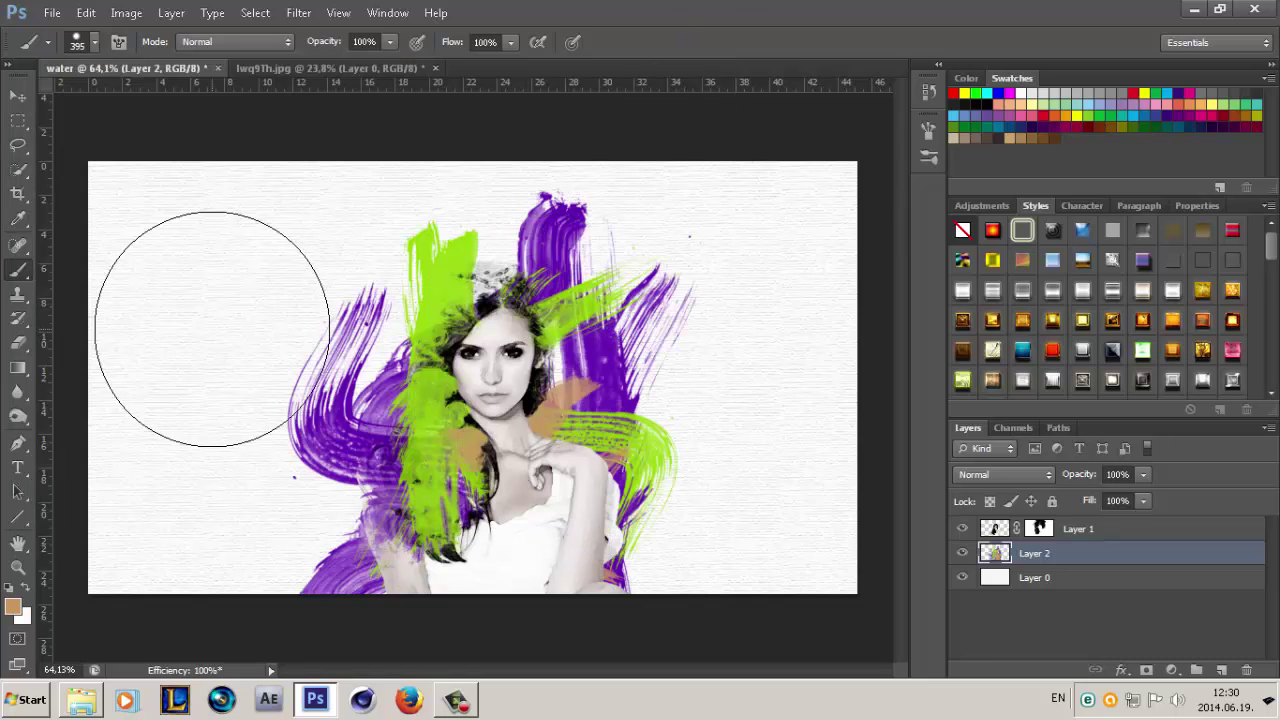
Preview Overlay and Color Dodge on Layer 2, reset it to Normal, then select Layer 1
key(v)
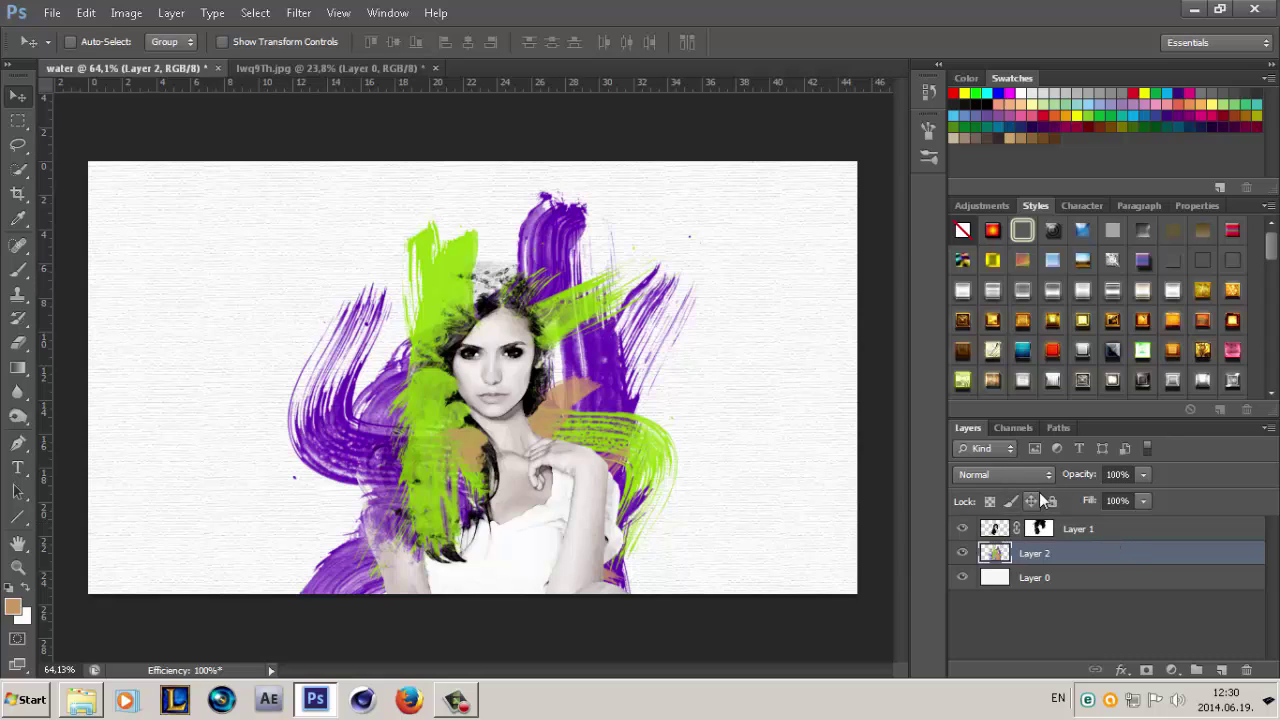
click(1023, 474)
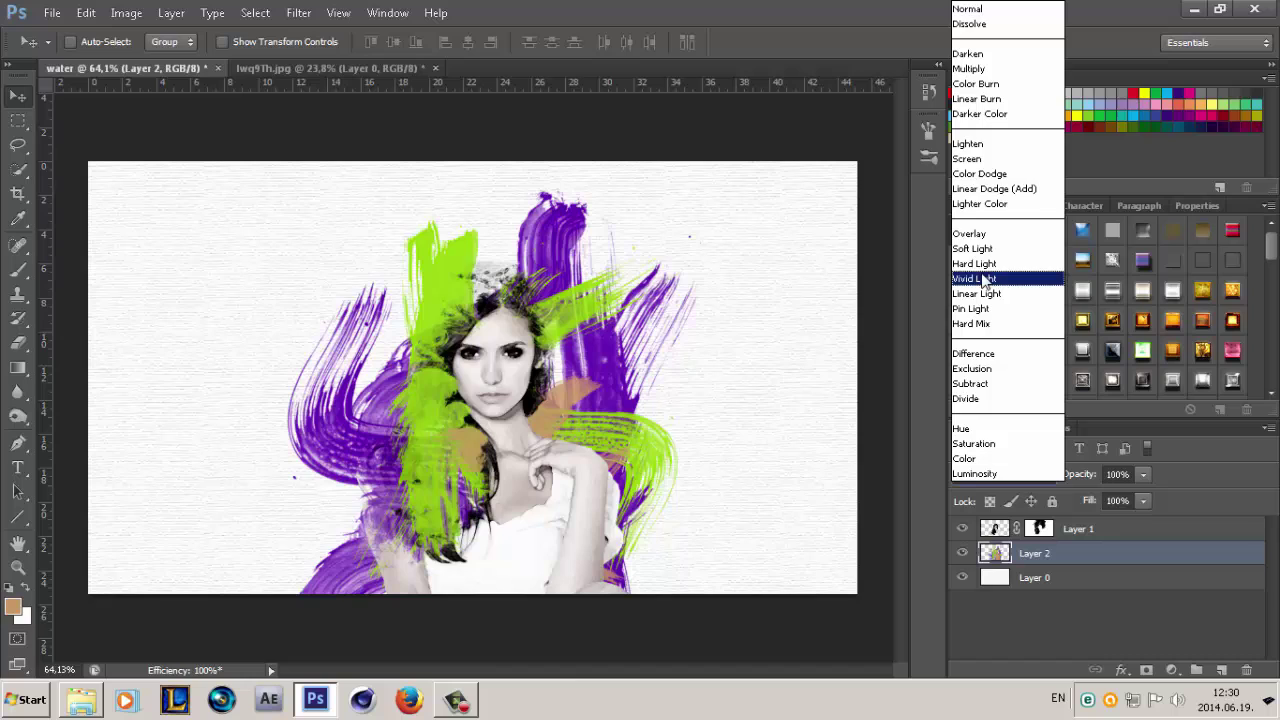
click(974, 237)
click(1030, 479)
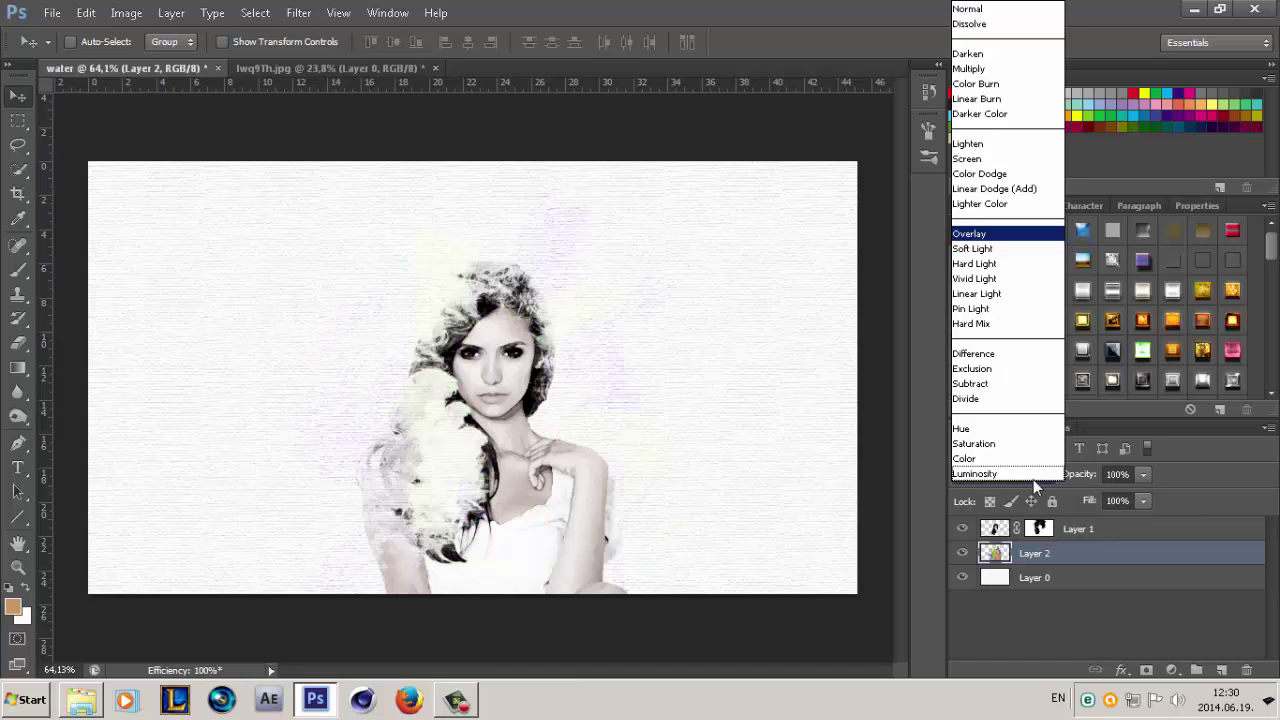
click(988, 176)
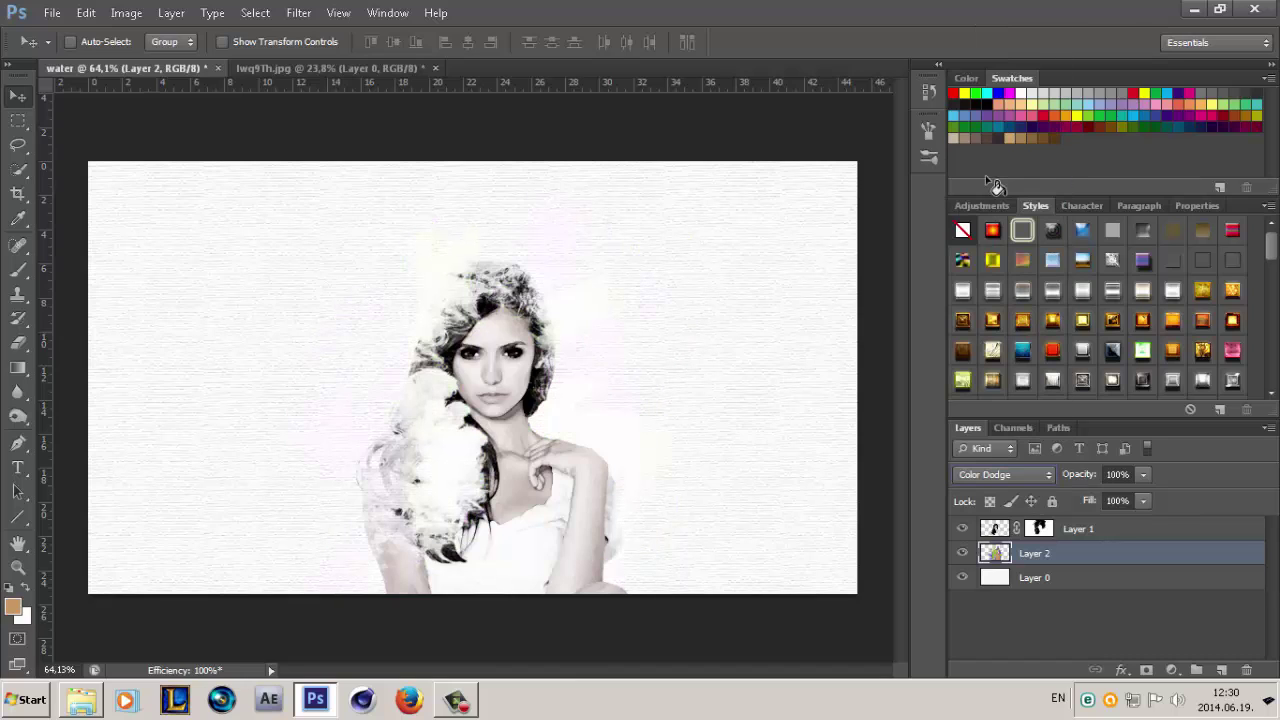
click(986, 482)
click(970, 10)
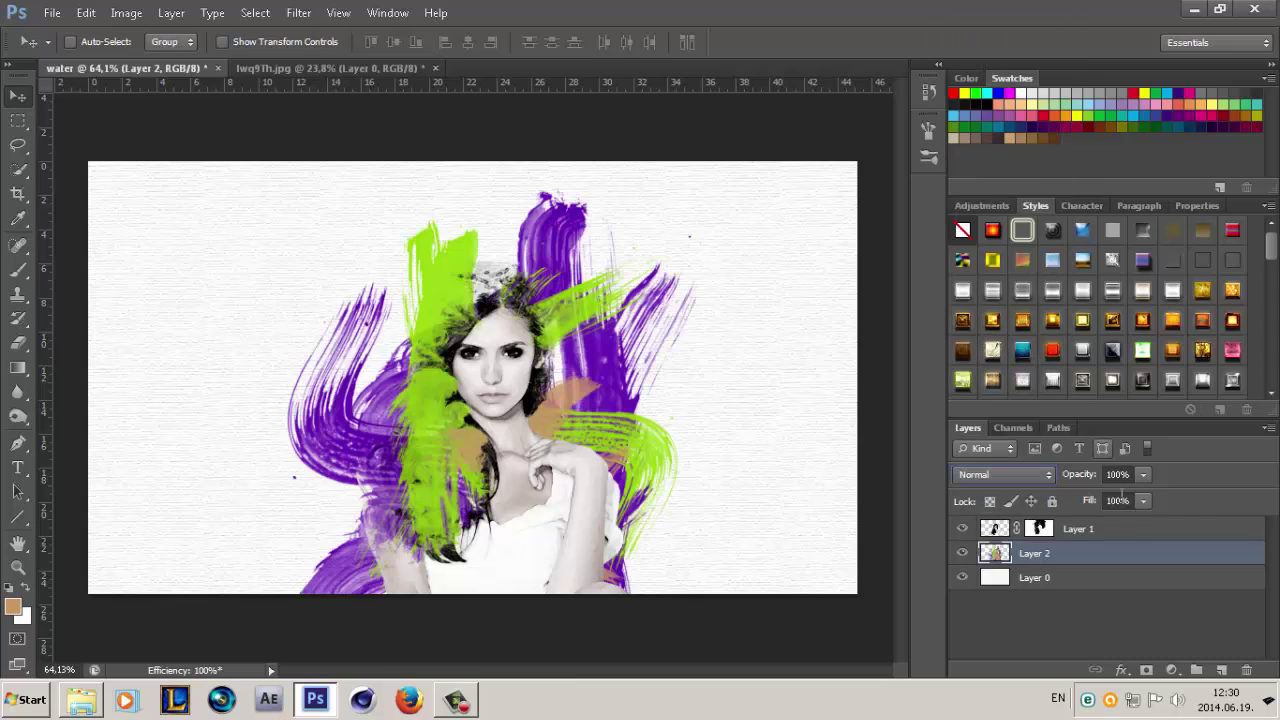
click(1110, 529)
click(1003, 474)
Preview Color Dodge and Overlay blend modes on Layer 1
click(992, 176)
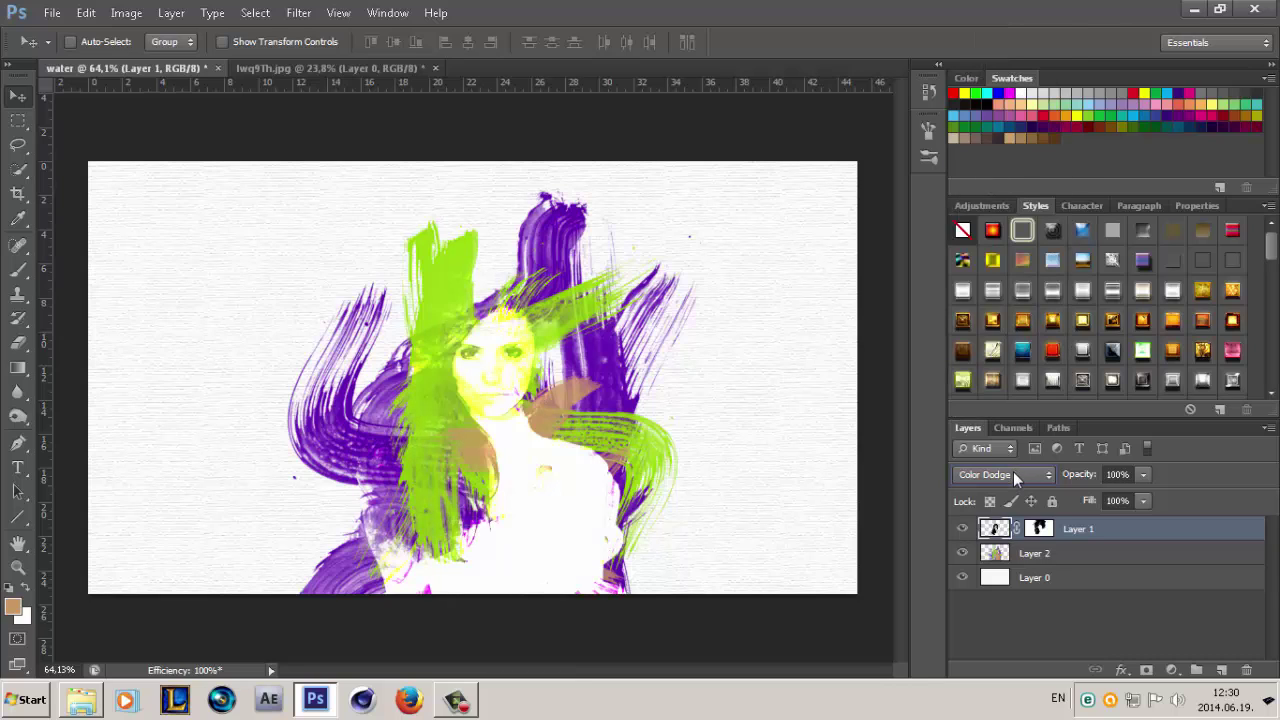
click(1013, 472)
click(987, 231)
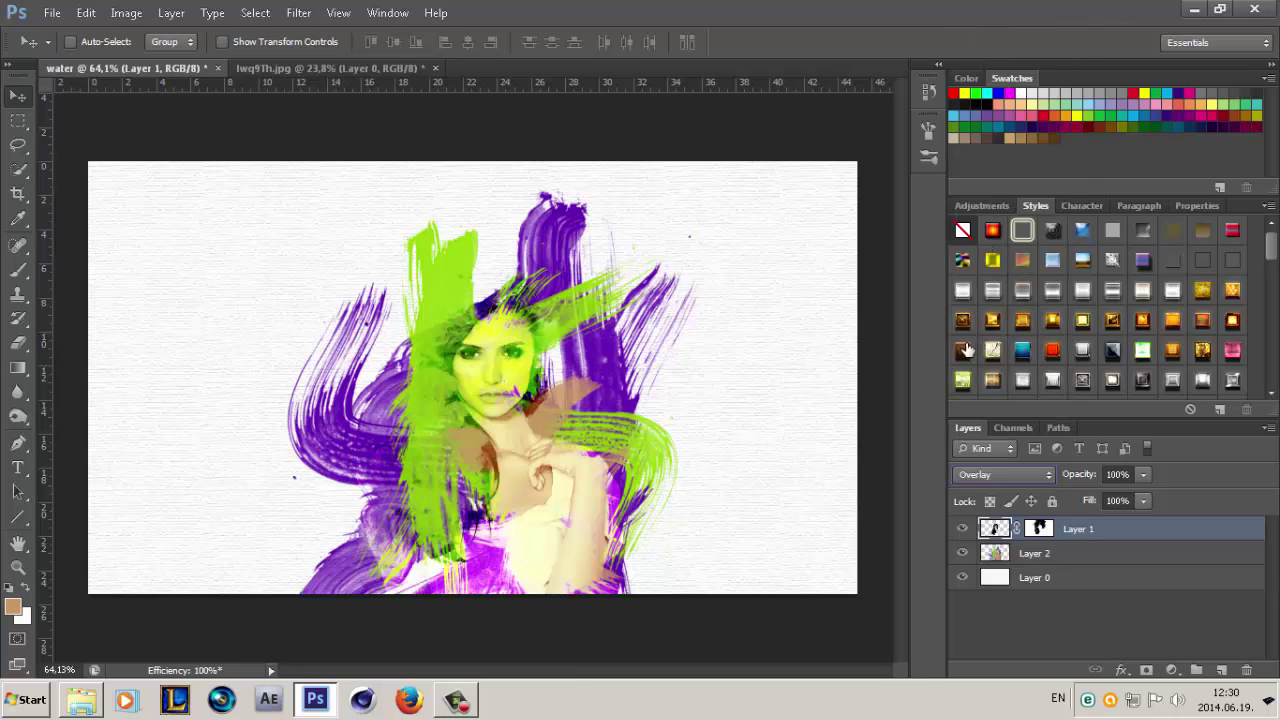
scroll(985, 474, down, 1)
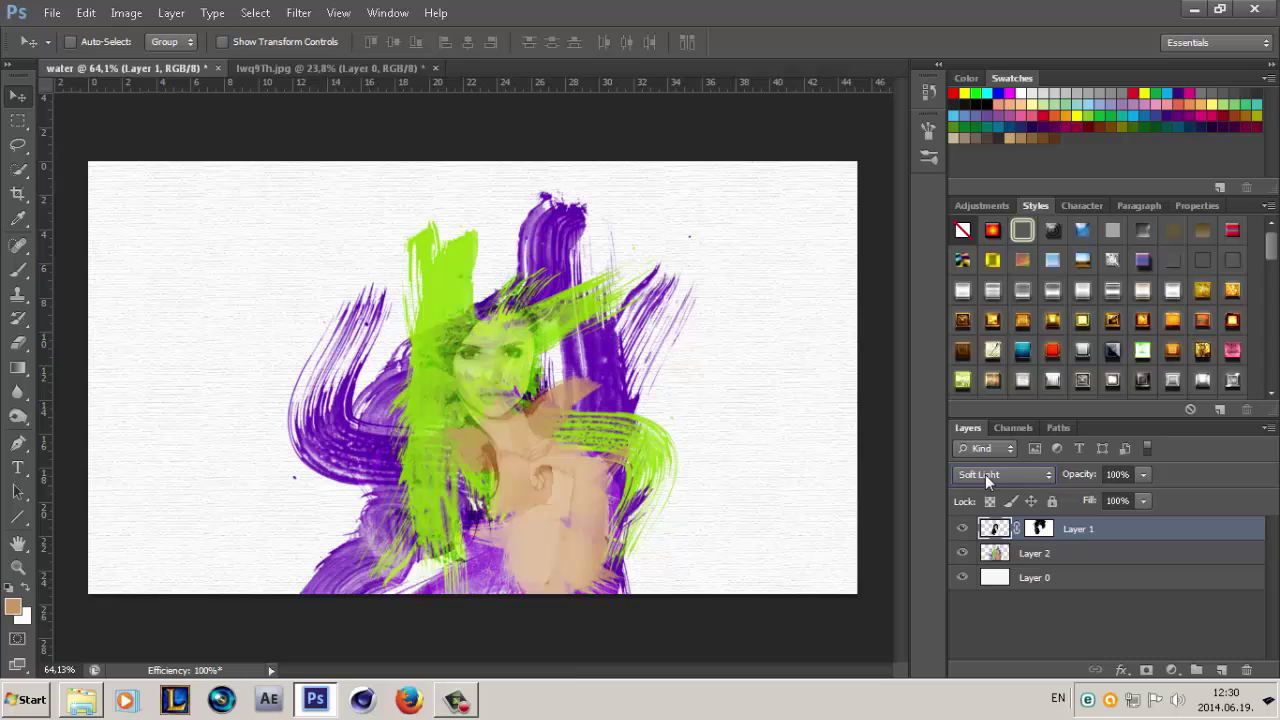
scroll(985, 474, down, 1)
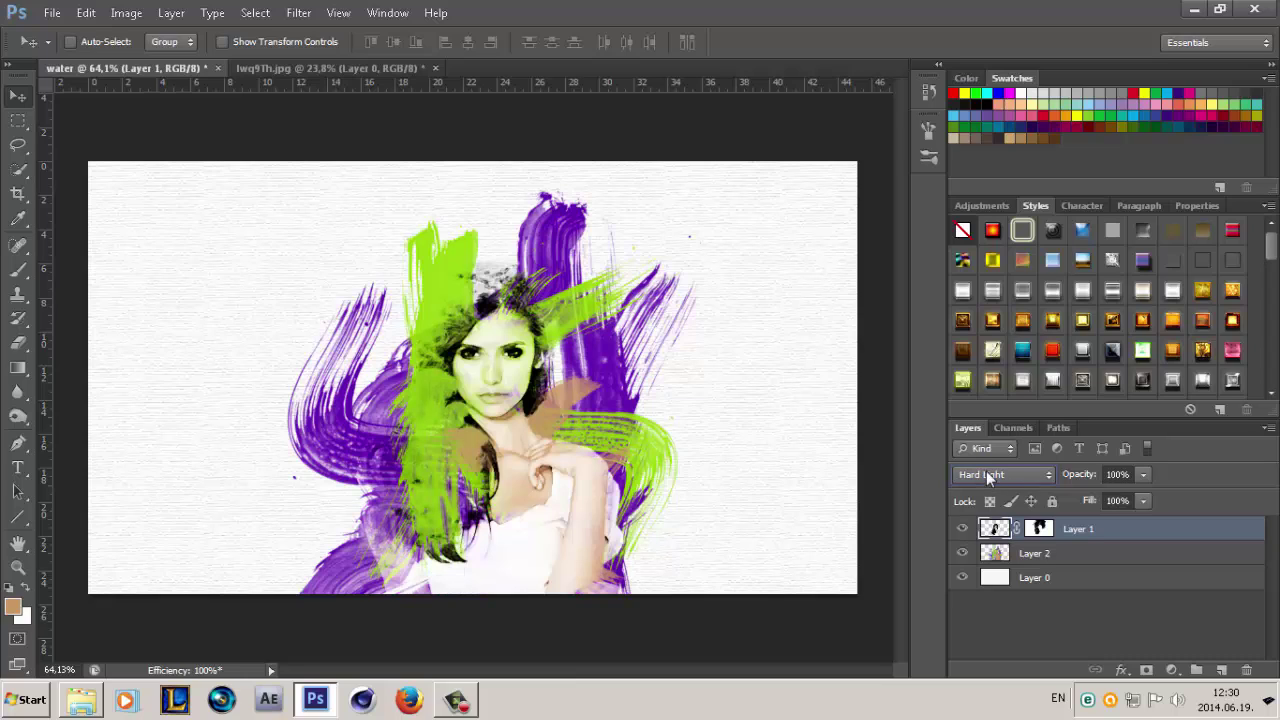
scroll(1005, 473, down, 1)
scroll(1005, 473, down, 1)
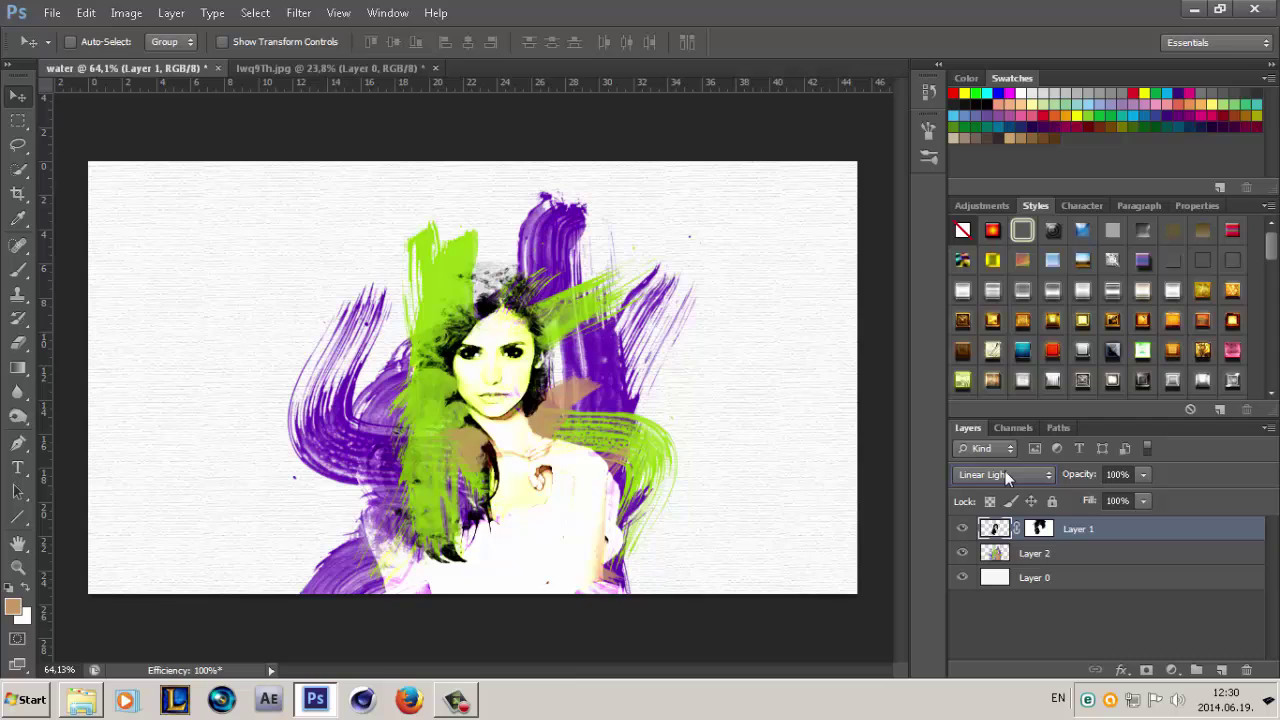
scroll(1005, 473, down, 1)
scroll(1005, 473, down, 1)
scroll(1005, 471, down, 2)
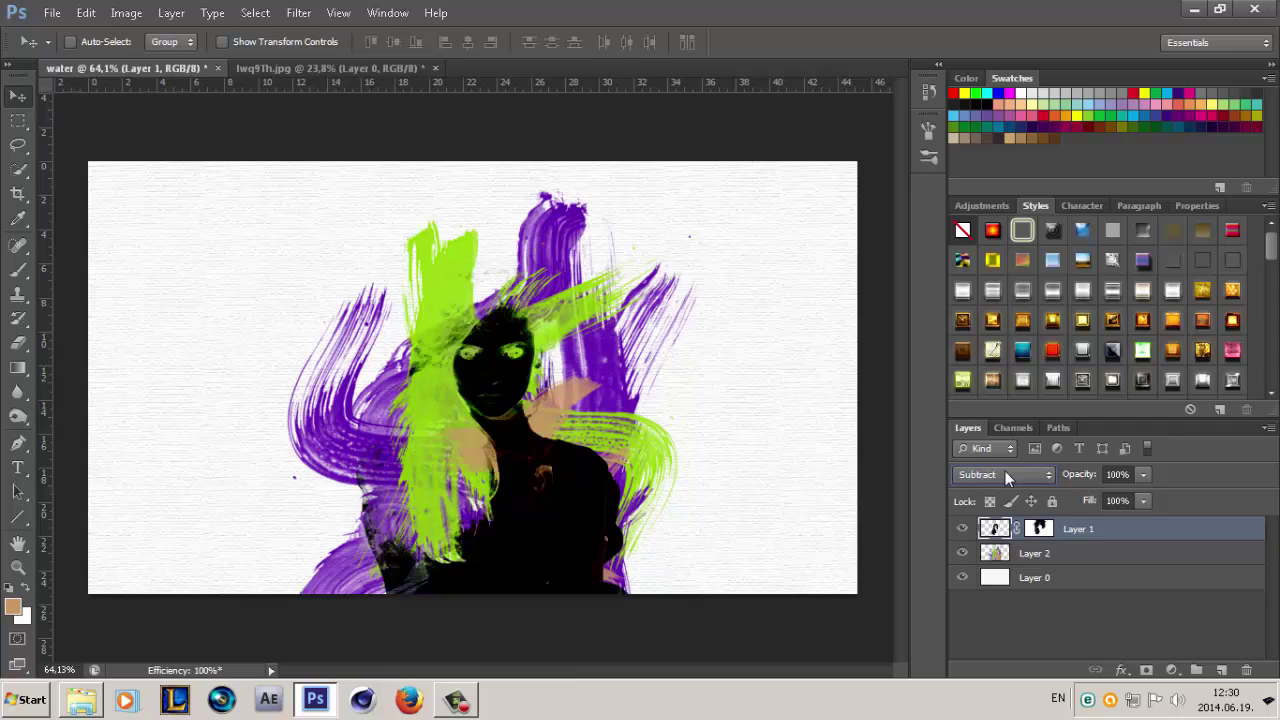
scroll(1005, 471, down, 2)
scroll(1005, 471, down, 3)
Compare Screen, Lighten and Overlay on Layer 1, then settle on Hard Light
click(1005, 471)
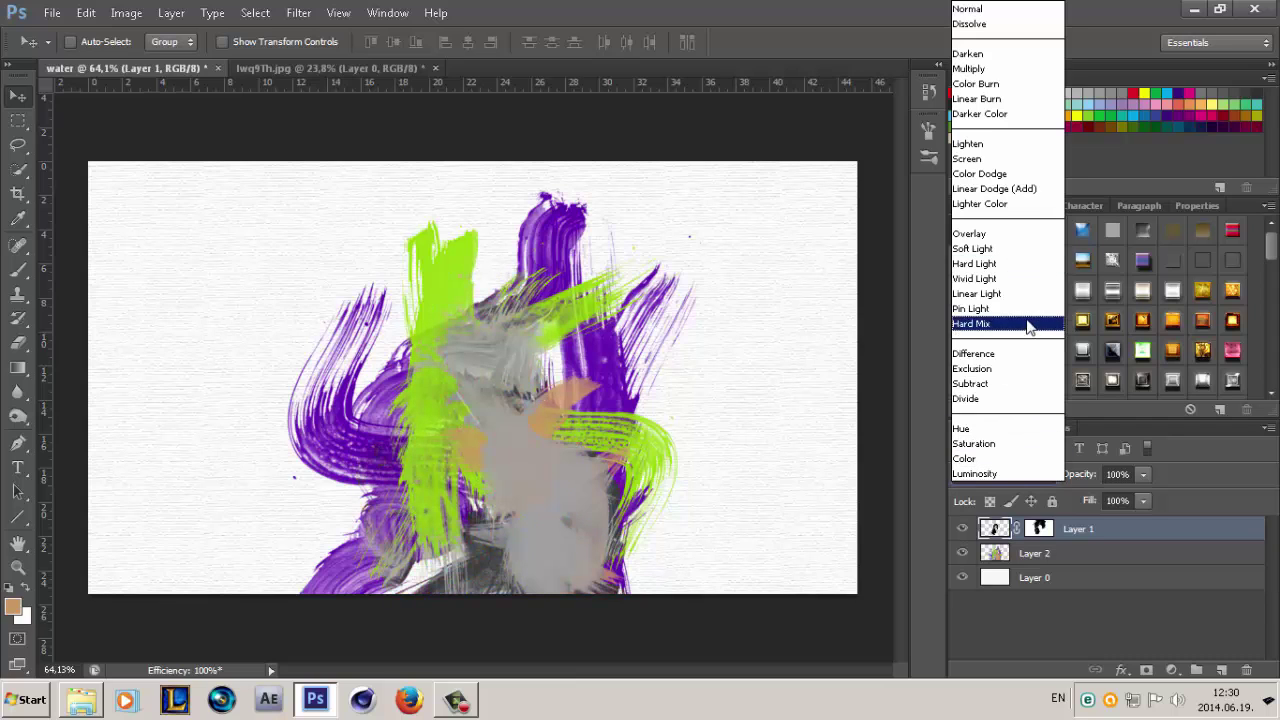
click(998, 158)
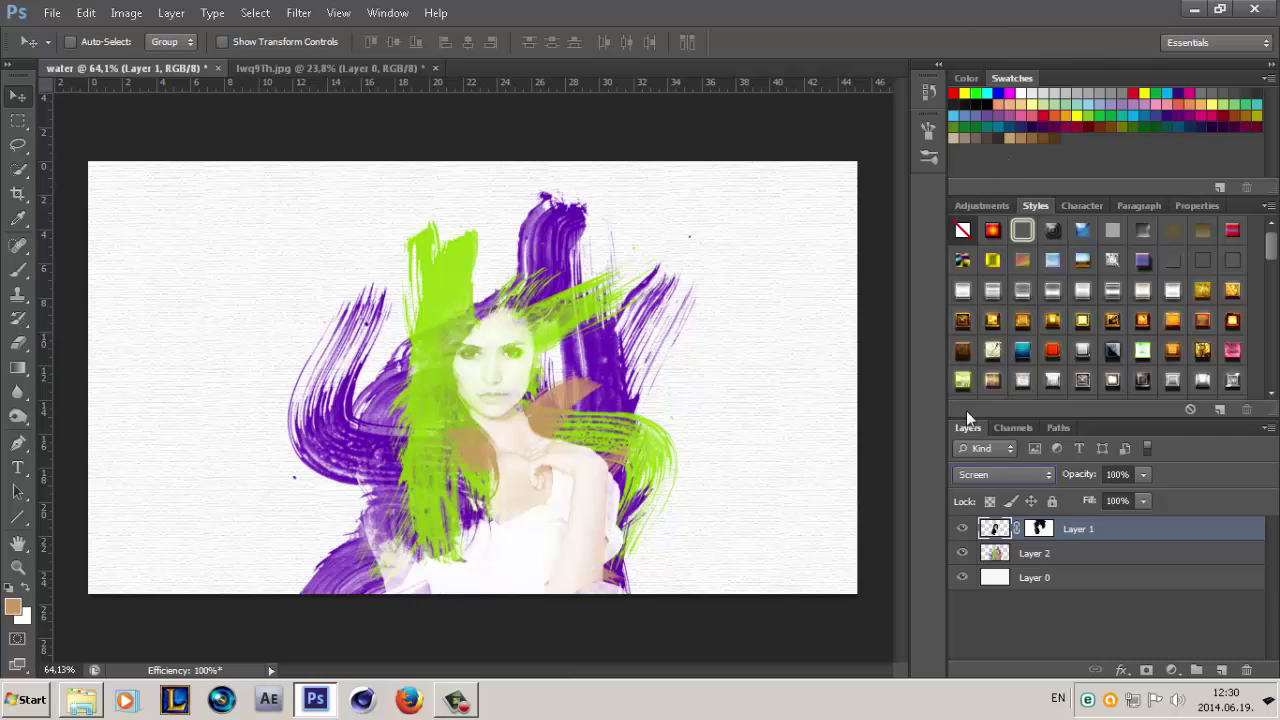
click(1005, 474)
click(992, 150)
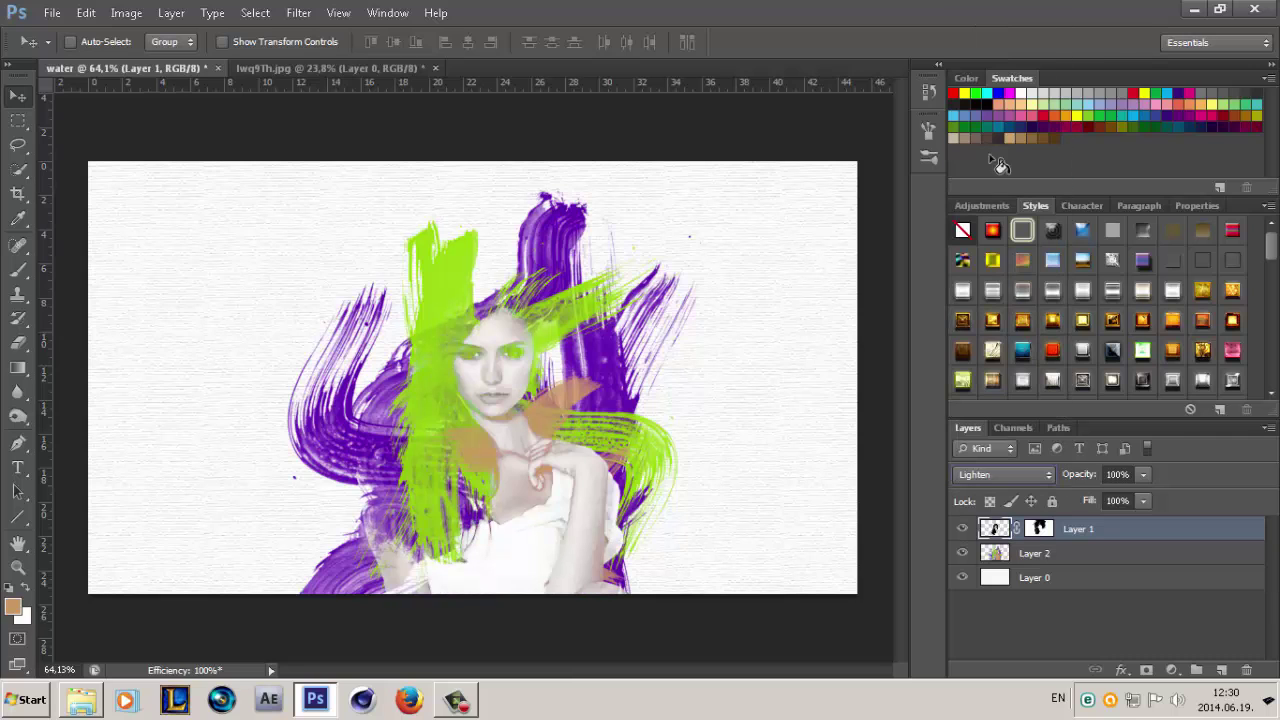
click(997, 474)
click(995, 232)
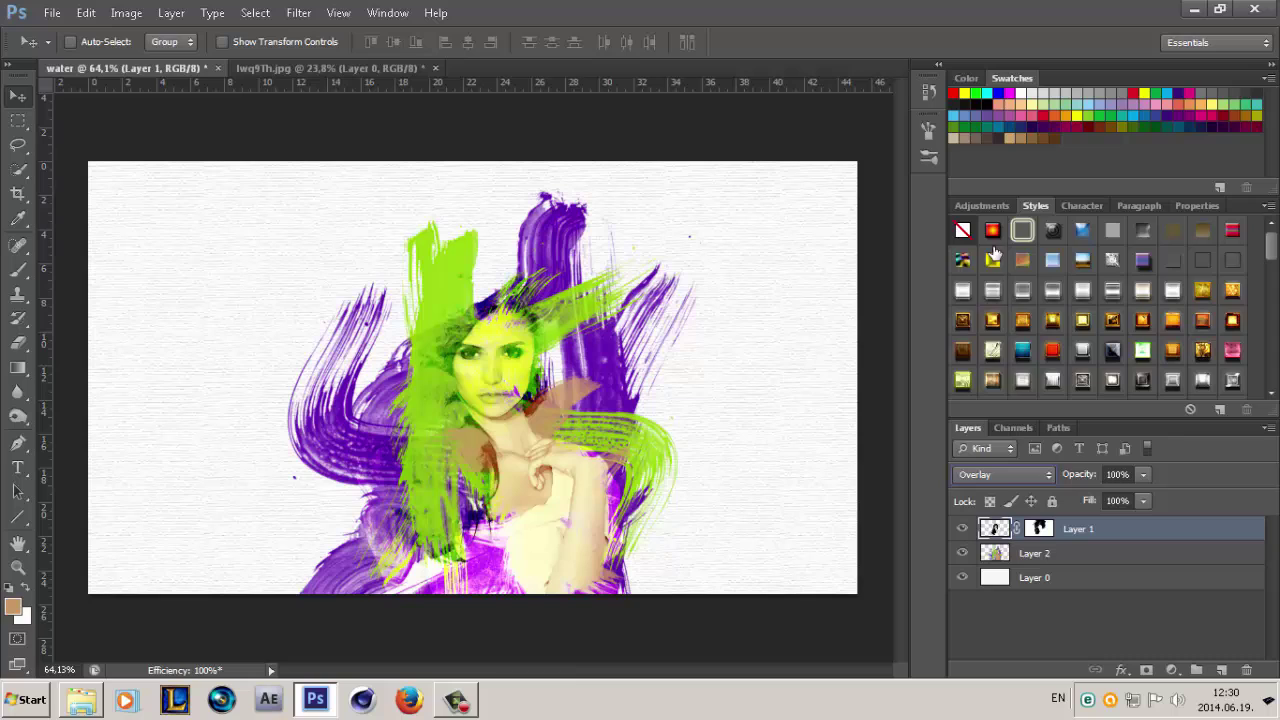
click(1000, 476)
click(1005, 260)
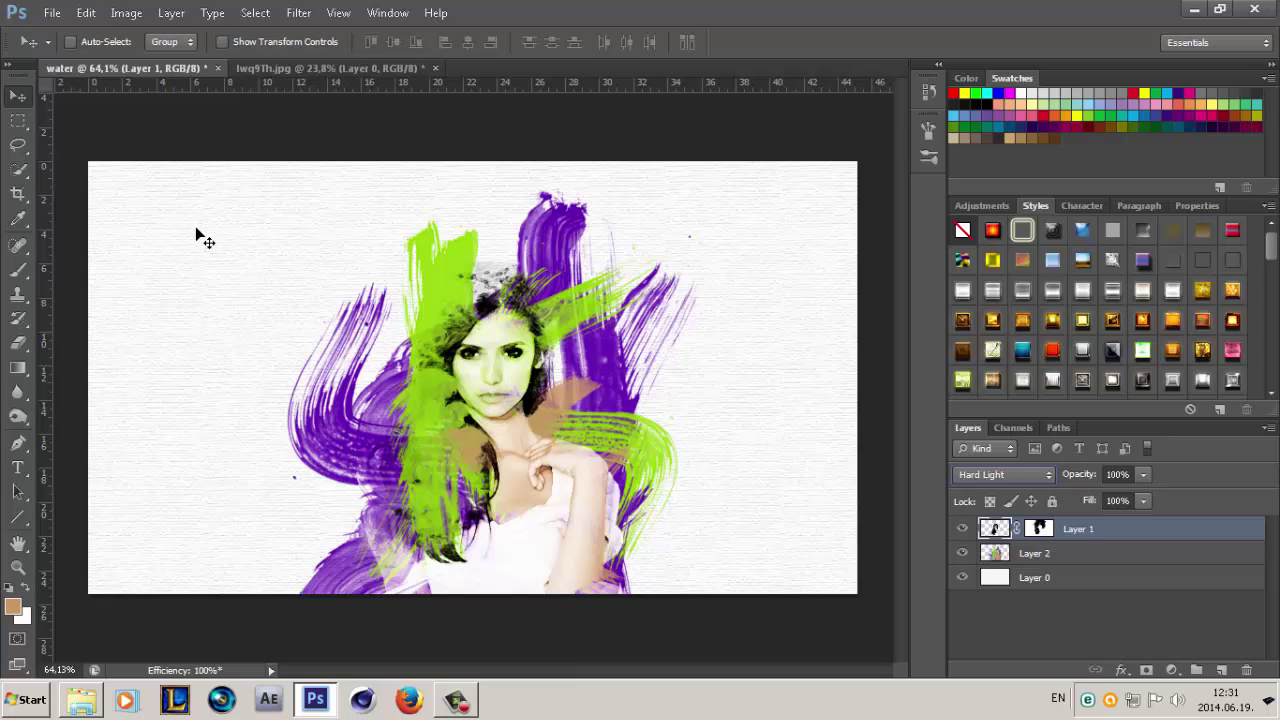
Use the Horizontal Type tool to start text Layer 3 at the canvas top-left
click(17, 467)
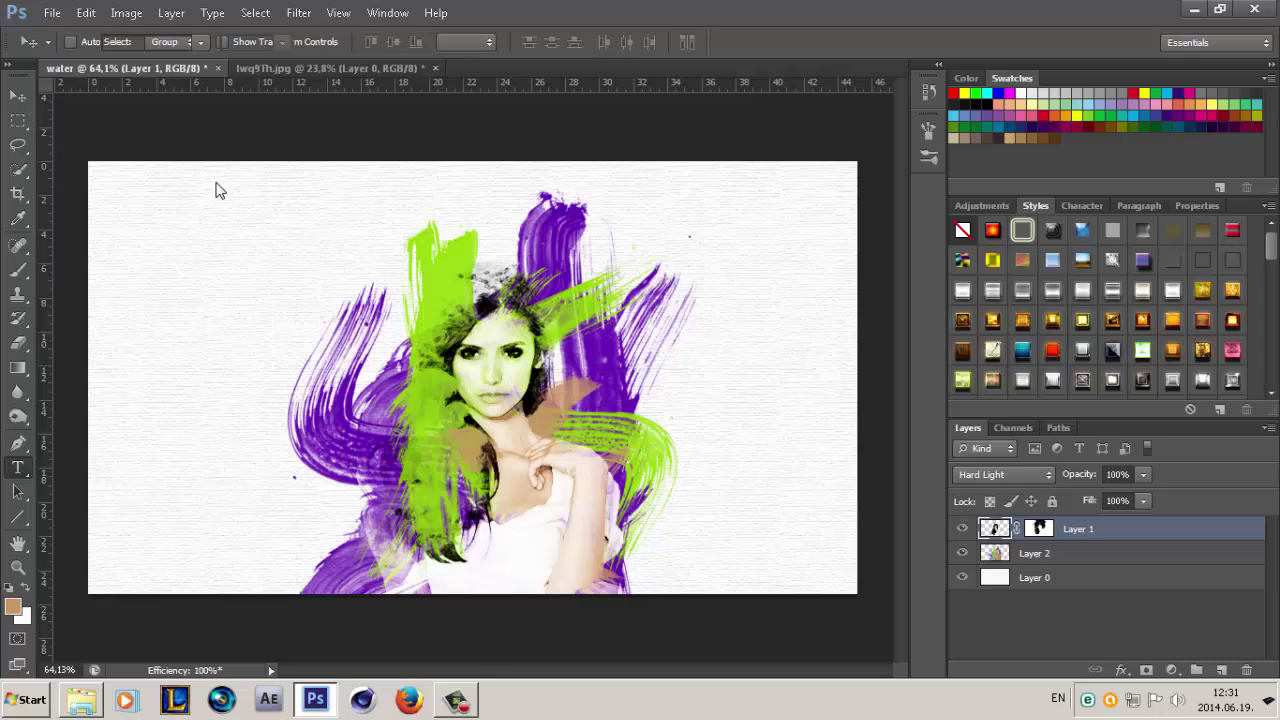
click(108, 186)
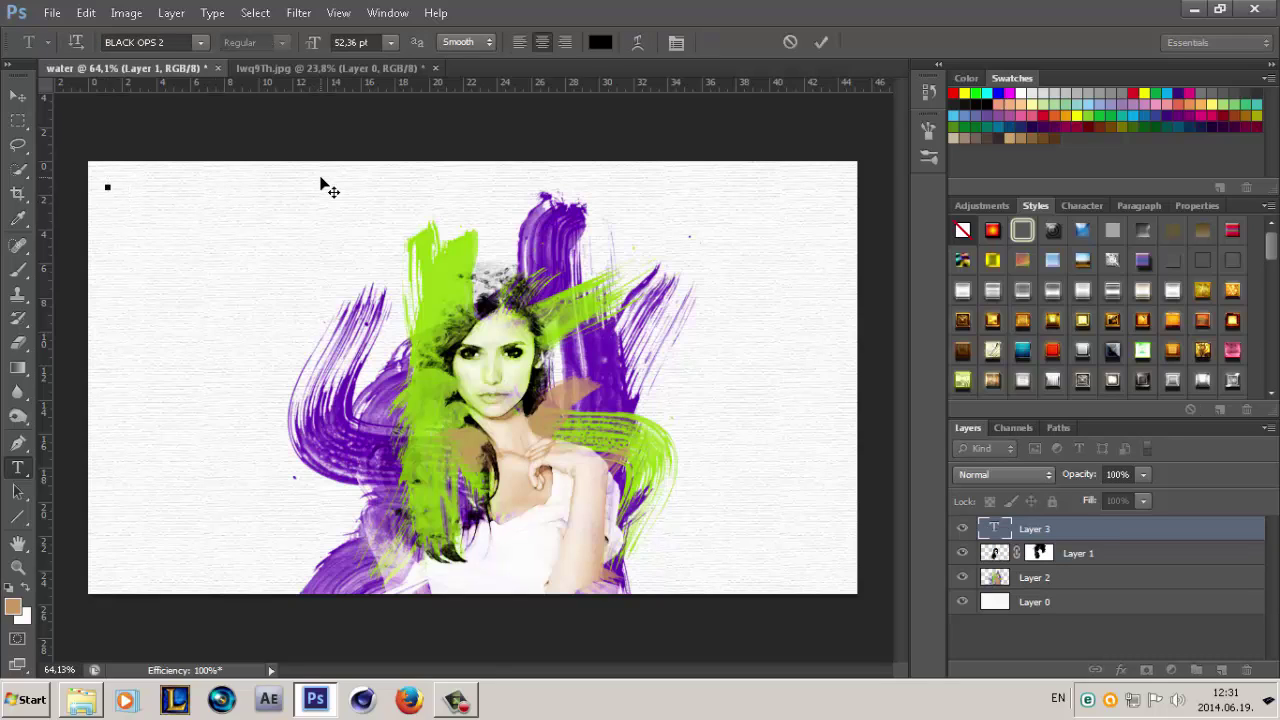